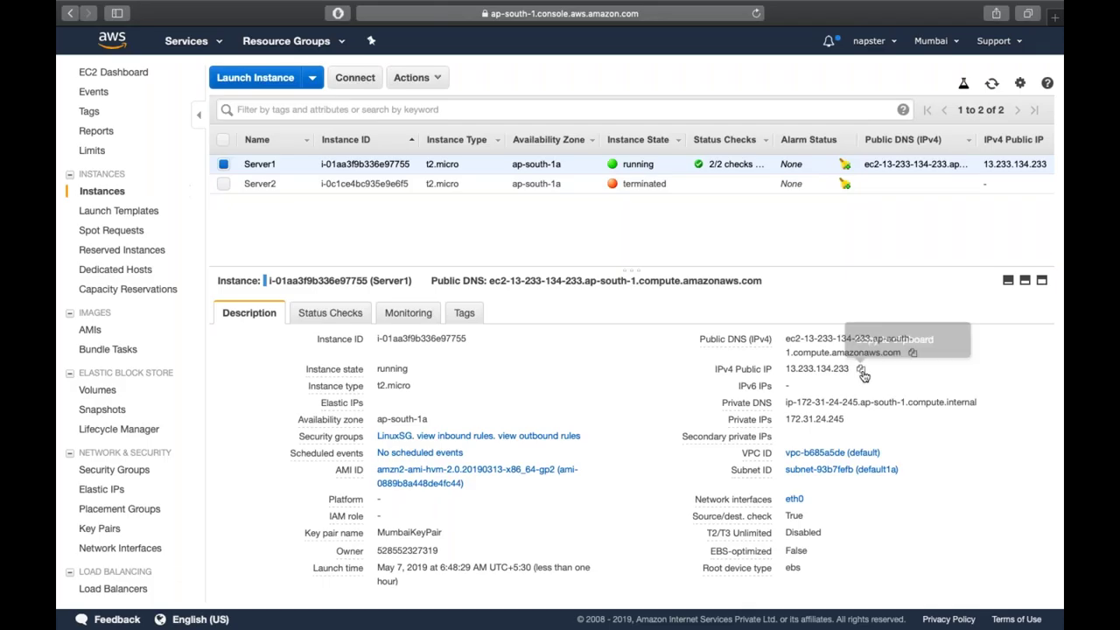
# - Open Server1's public IP 13.233.134.233 in a new browser tab to check its web page, and close that tab
pyautogui.press('super+t')
pyautogui.press('super+v')
pyautogui.press('Return')
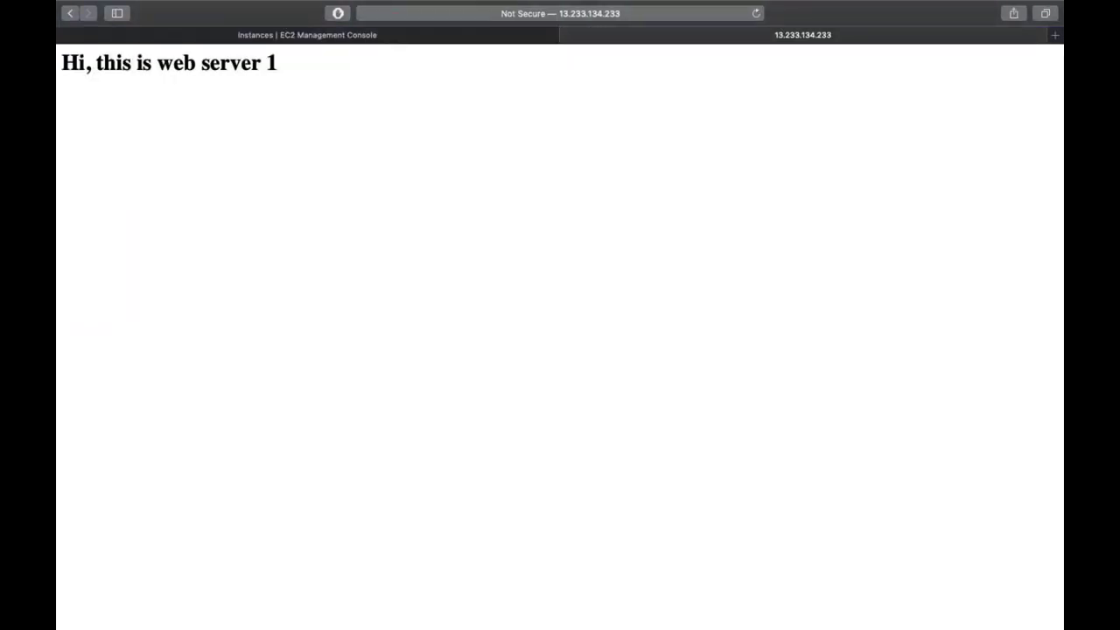
pyautogui.press('super+w')
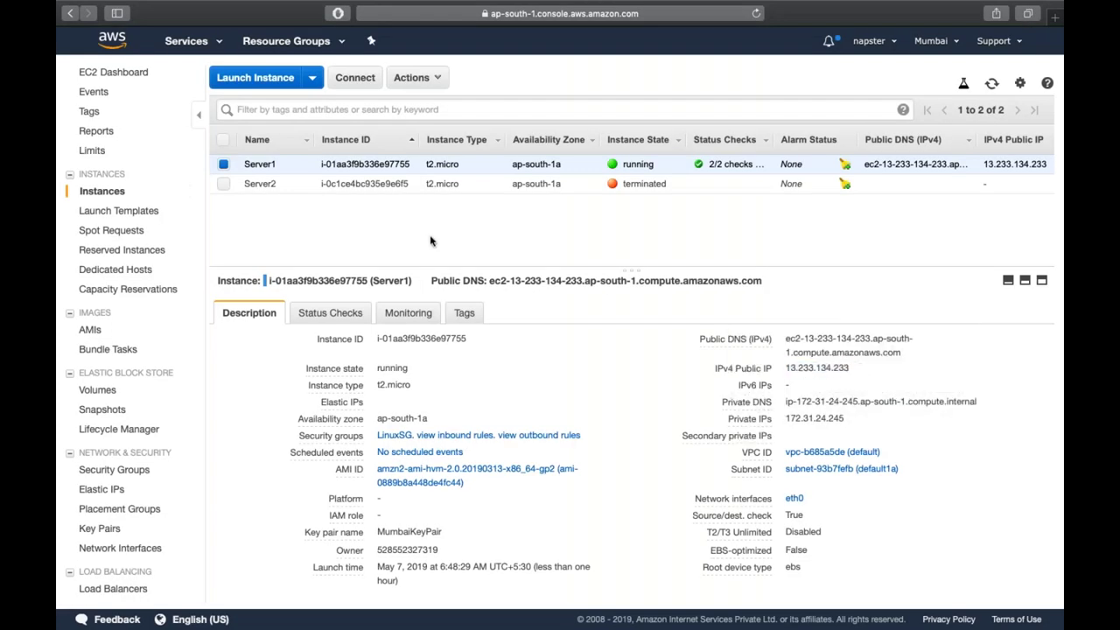
# - Go to the EC2 load balancers and start creating an Application Load Balancer
pyautogui.scroll(-5, 132, 262)
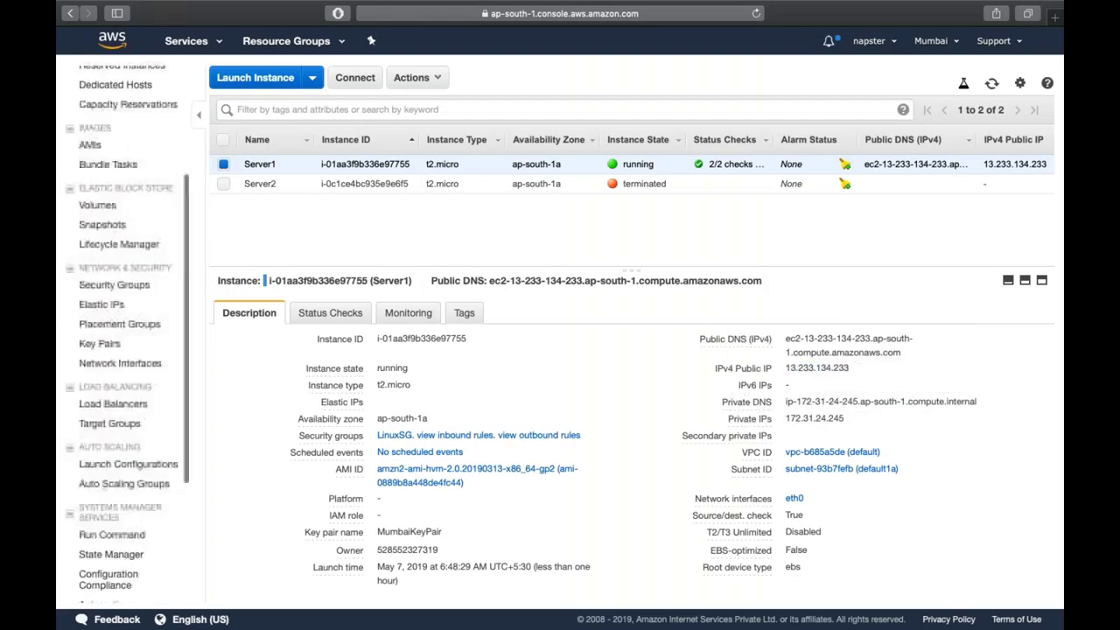
pyautogui.click(128, 317)
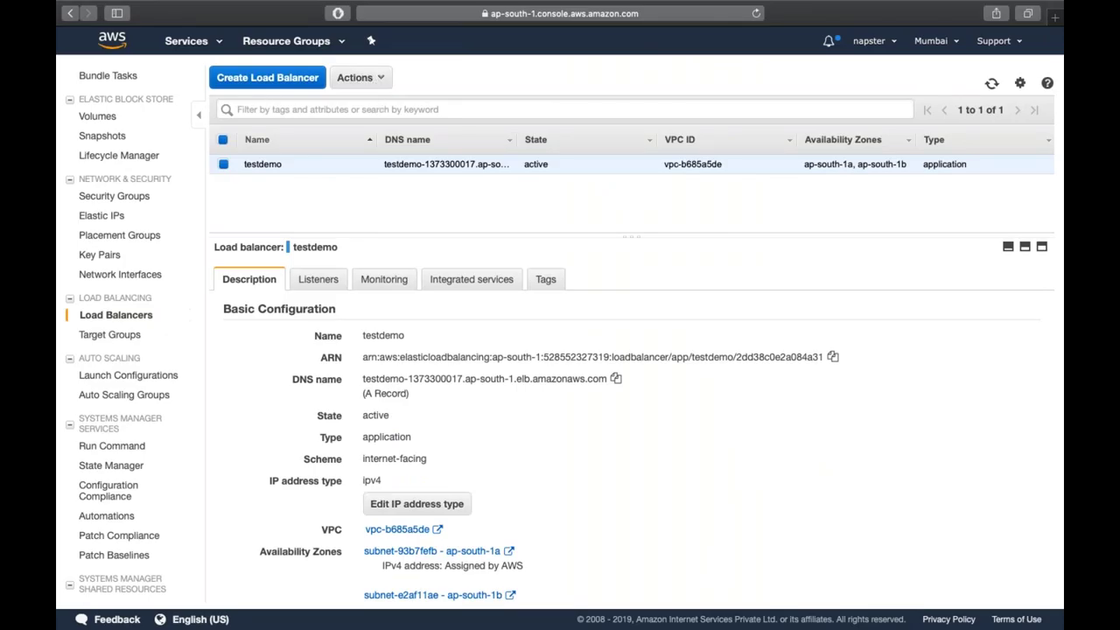
pyautogui.click(258, 81)
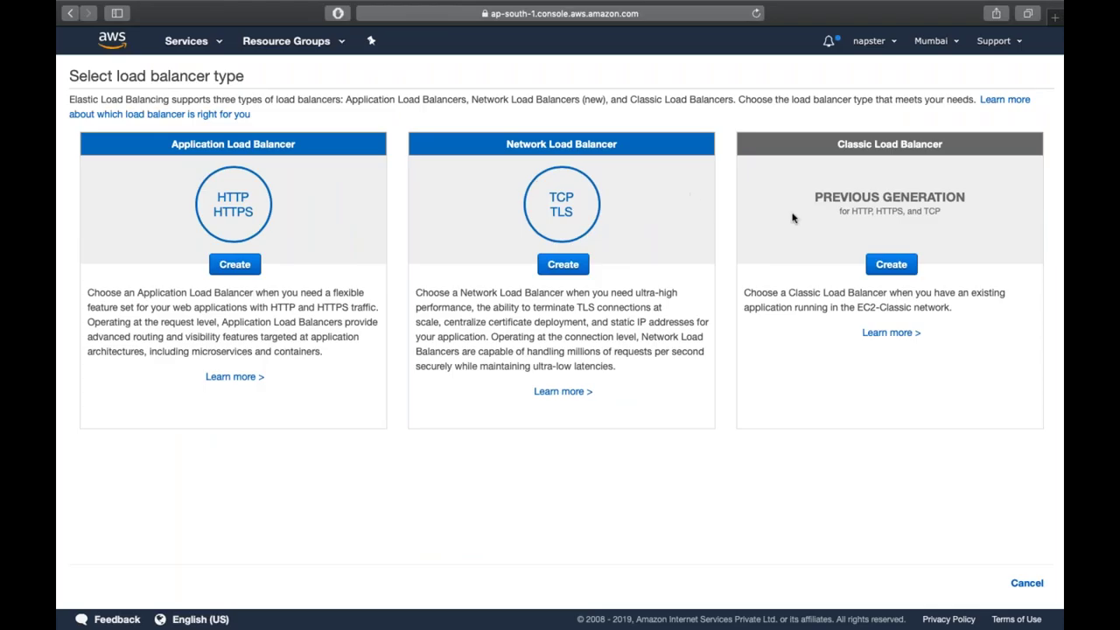
pyautogui.click(234, 264)
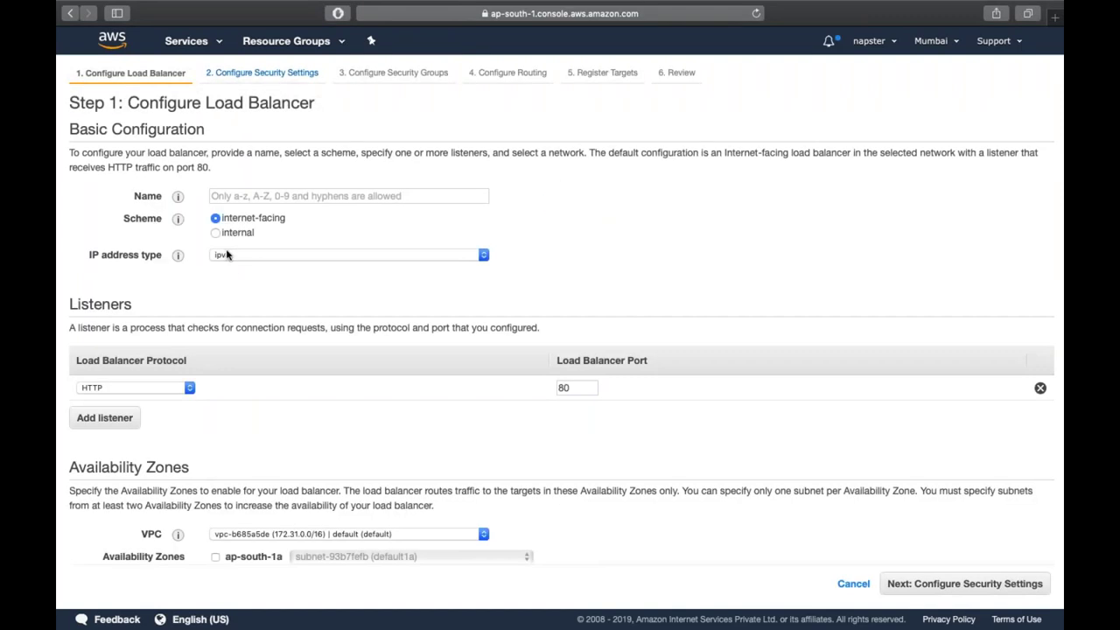
# - Name the load balancer ASELB and enable the availability zones ap-south-1a and ap-south-1b
pyautogui.click(231, 194)
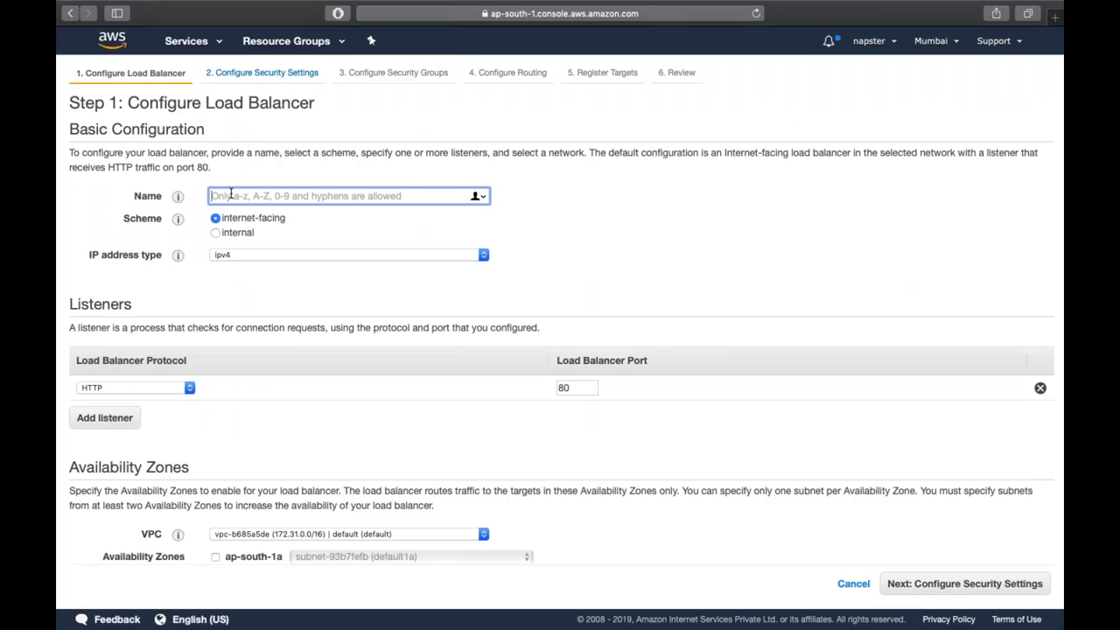
pyautogui.write('ASELB')
pyautogui.press('Tab')
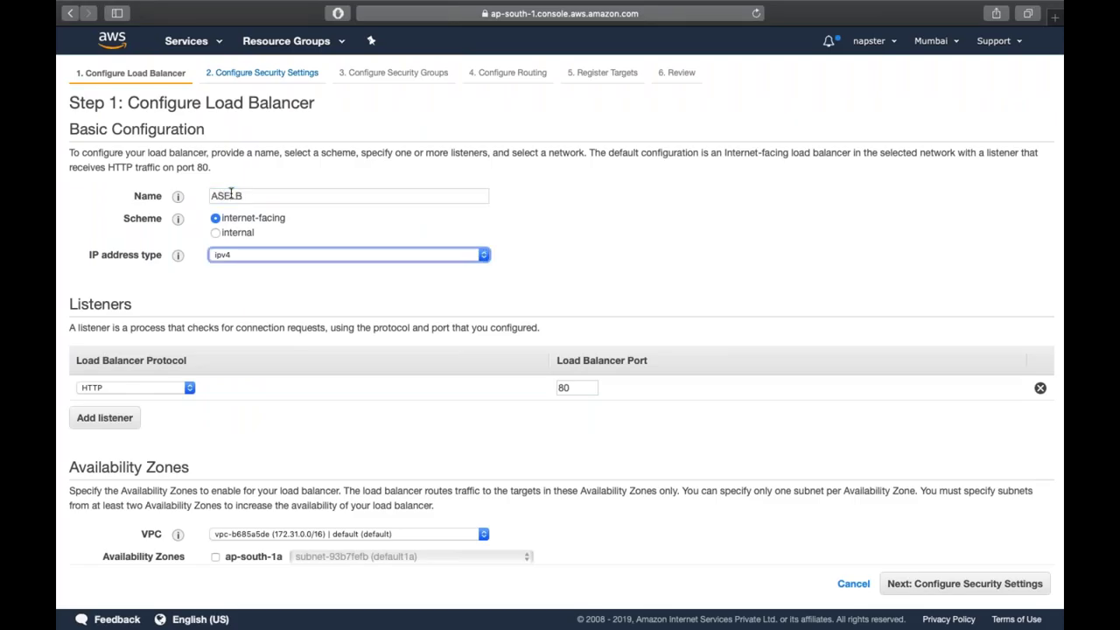
pyautogui.moveTo(168, 217)
pyautogui.scroll(-2, 231, 473)
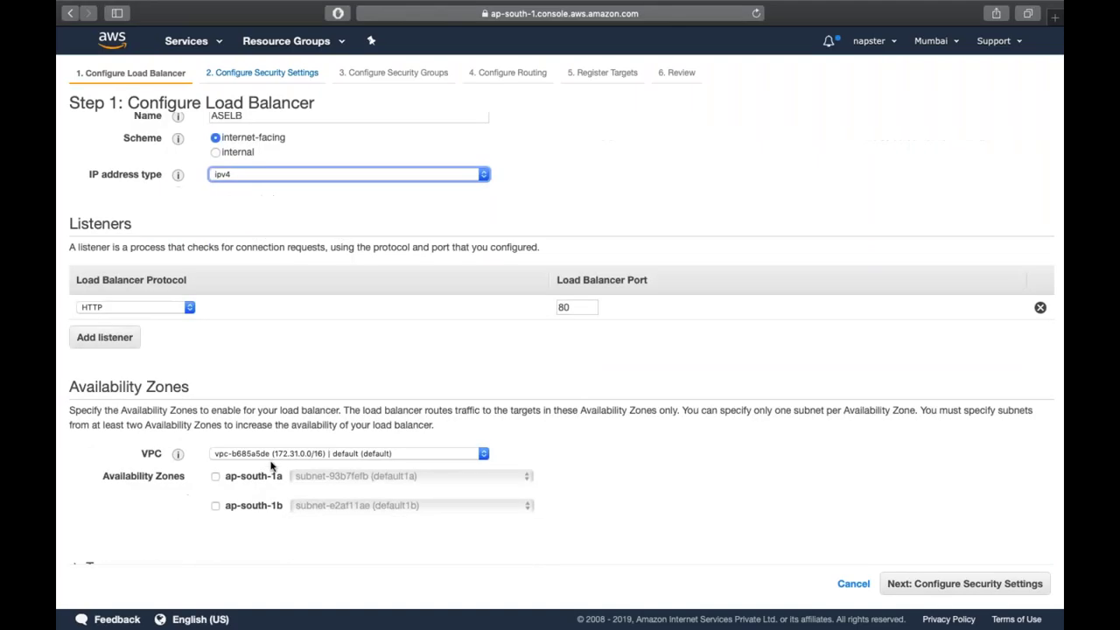
pyautogui.click(215, 477)
pyautogui.click(216, 526)
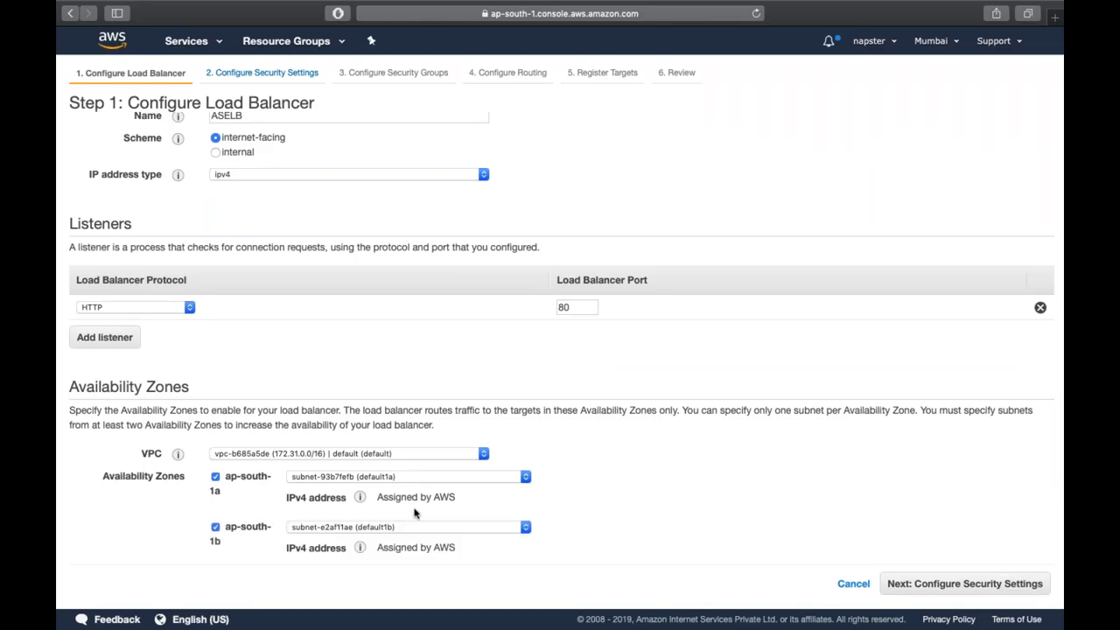
pyautogui.scroll(-2, 853, 538)
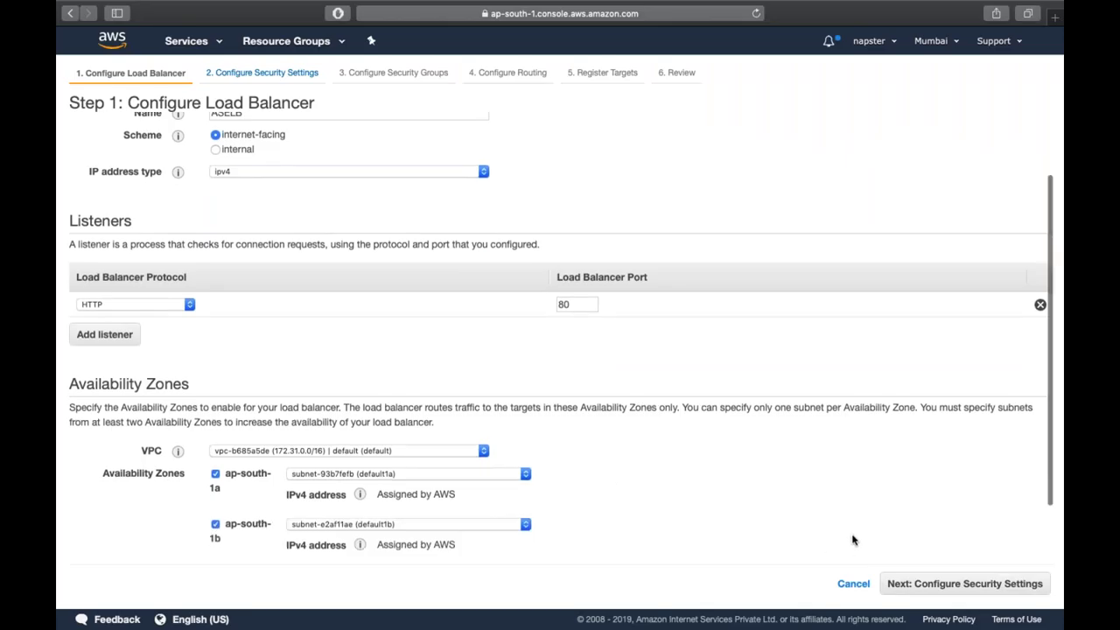
# - Proceed to the security group configuration and assign the existing LinuxSG group to the load balancer
pyautogui.click(941, 584)
pyautogui.click(1006, 583)
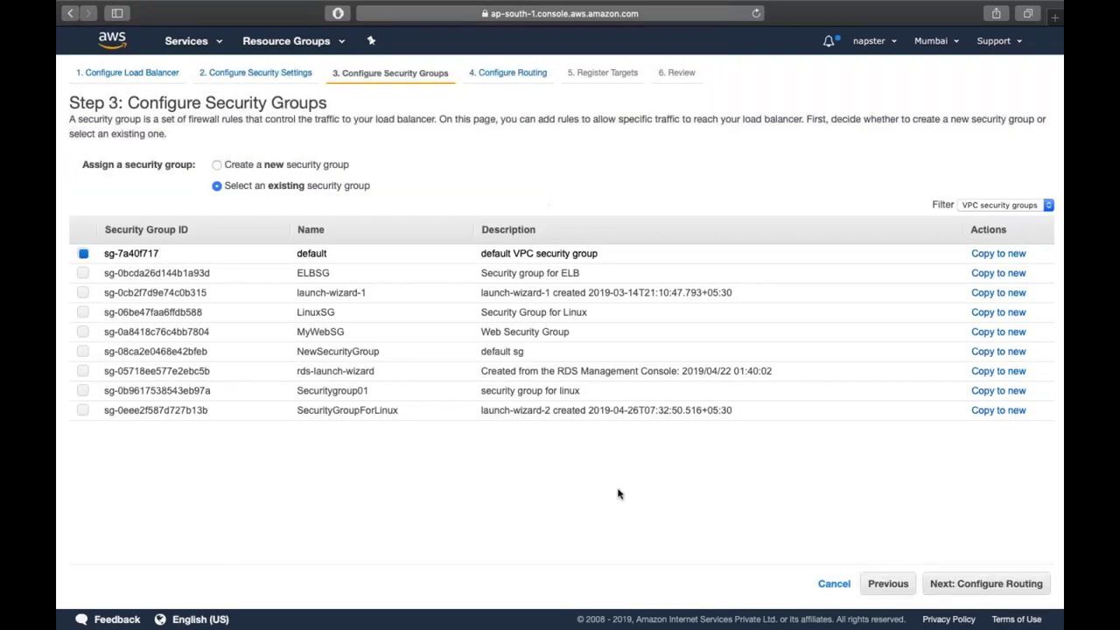
pyautogui.click(393, 315)
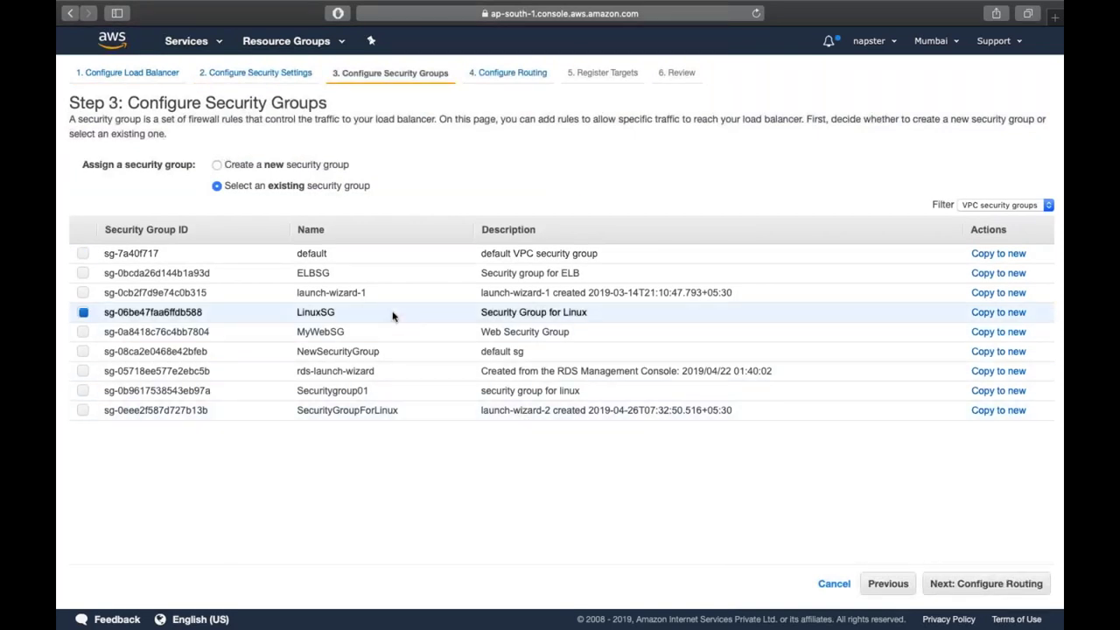
# - Continue to the routing configuration and name the new target group ASTarget
pyautogui.click(1022, 592)
pyautogui.click(283, 213)
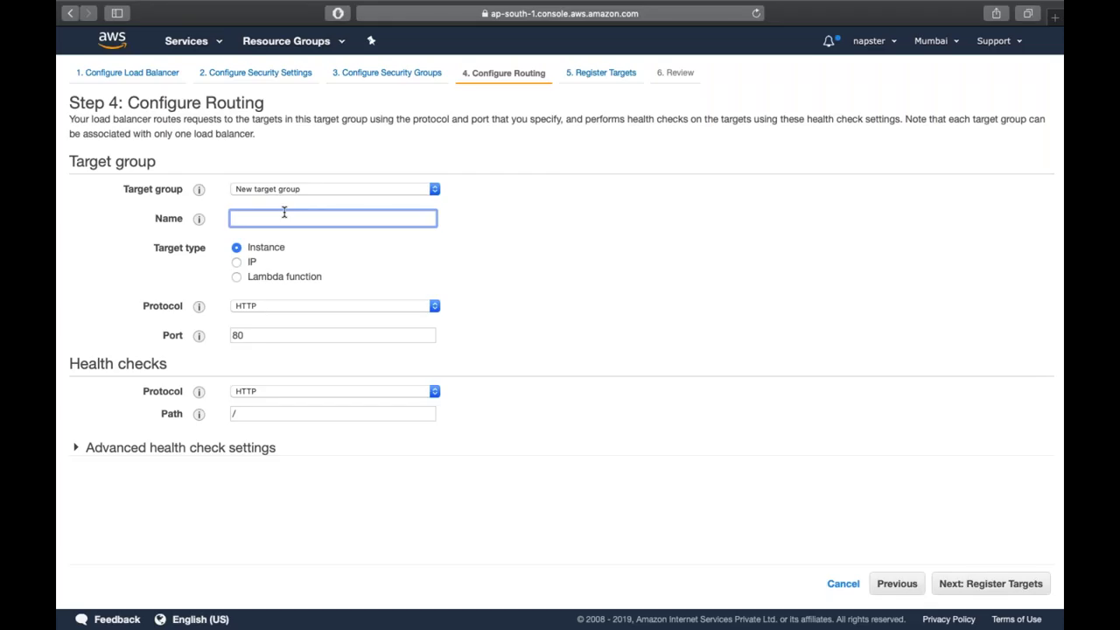
pyautogui.write('ASTarget')
# - In the advanced health check settings, set healthy and unhealthy thresholds to 2, timeout to 3 seconds and interval to 5 seconds
pyautogui.click(245, 448)
pyautogui.scroll(-2, 263, 454)
pyautogui.click(260, 464)
pyautogui.press('BackSpace')
pyautogui.write('2')
pyautogui.press('Tab')
pyautogui.write('2')
pyautogui.press('Tab')
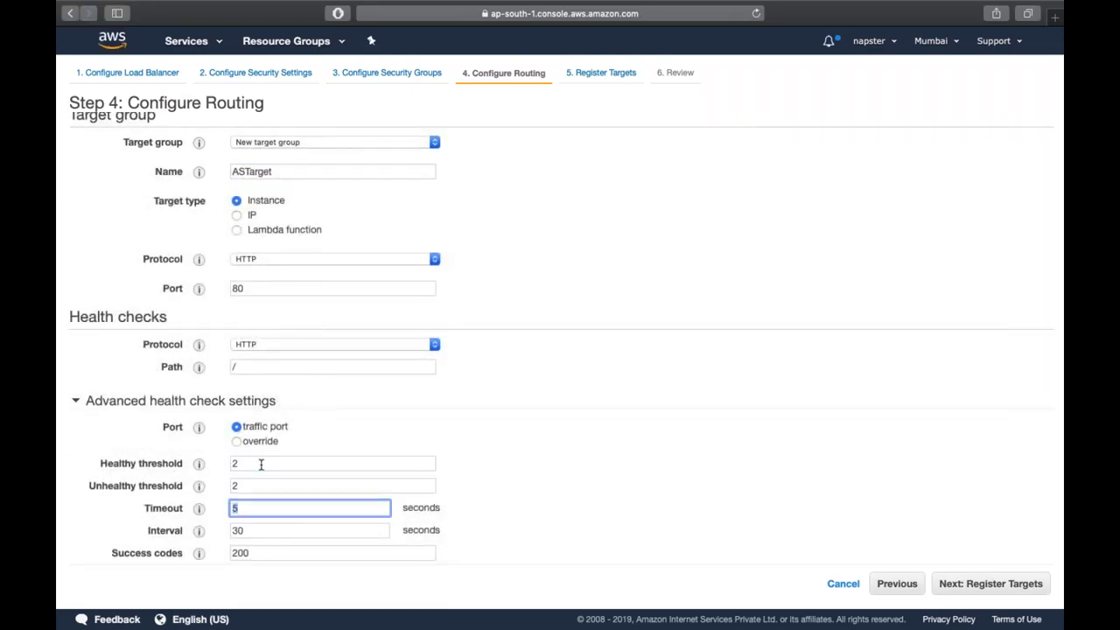
pyautogui.write('3')
pyautogui.press('Tab')
pyautogui.write('5')
pyautogui.click(525, 579)
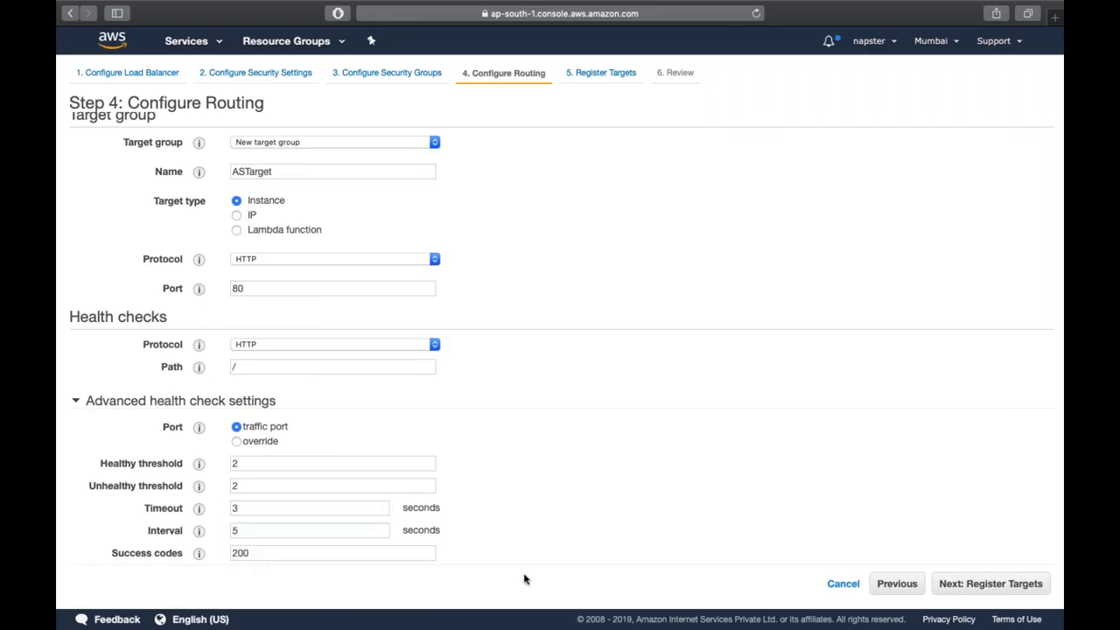
# - Register Server1 as a target on port 80, and create the load balancer after the review
pyautogui.click(950, 584)
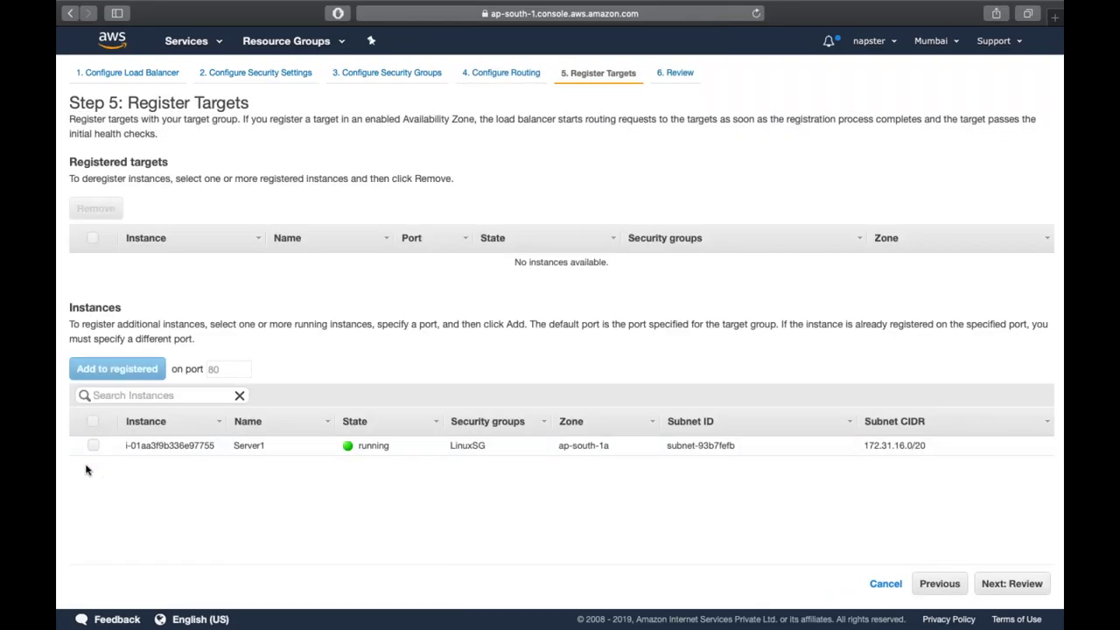
pyautogui.click(94, 446)
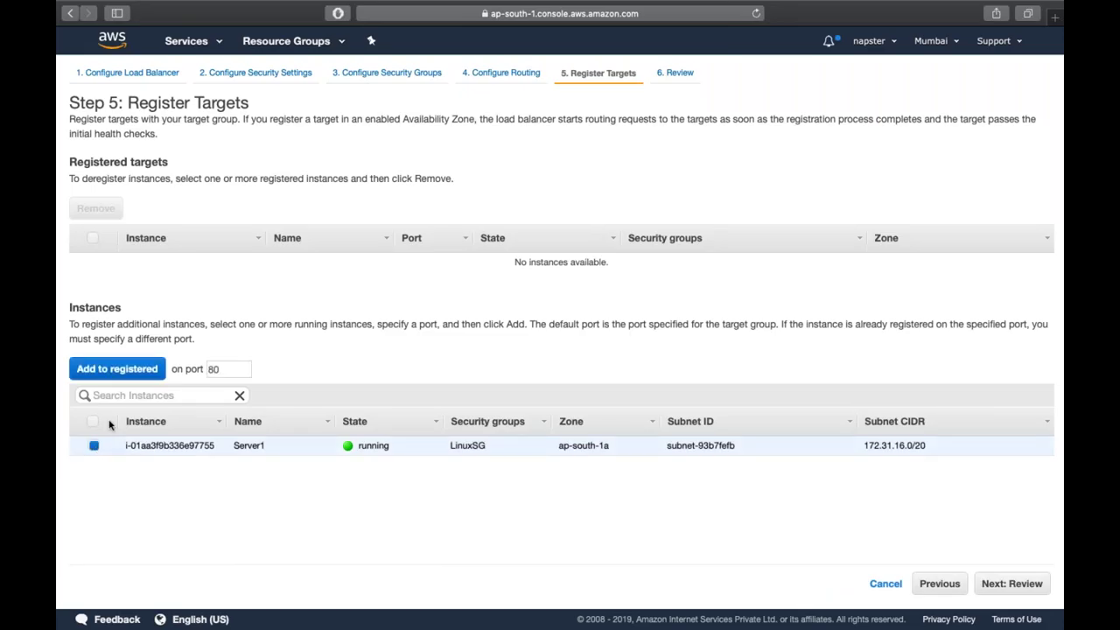
pyautogui.click(111, 374)
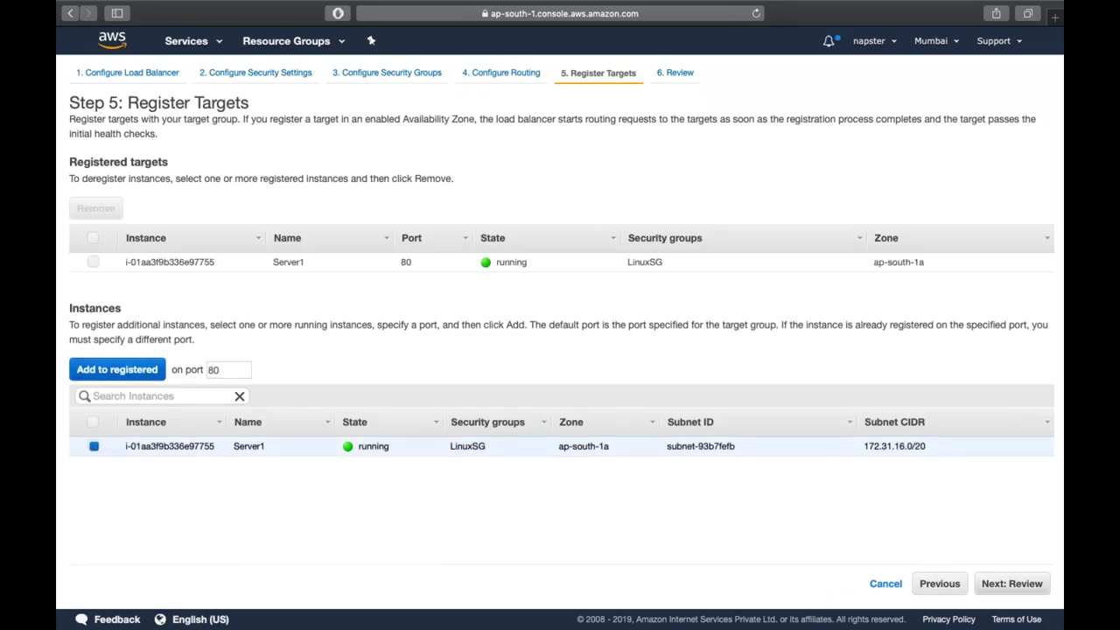
pyautogui.click(1000, 584)
pyautogui.click(1022, 584)
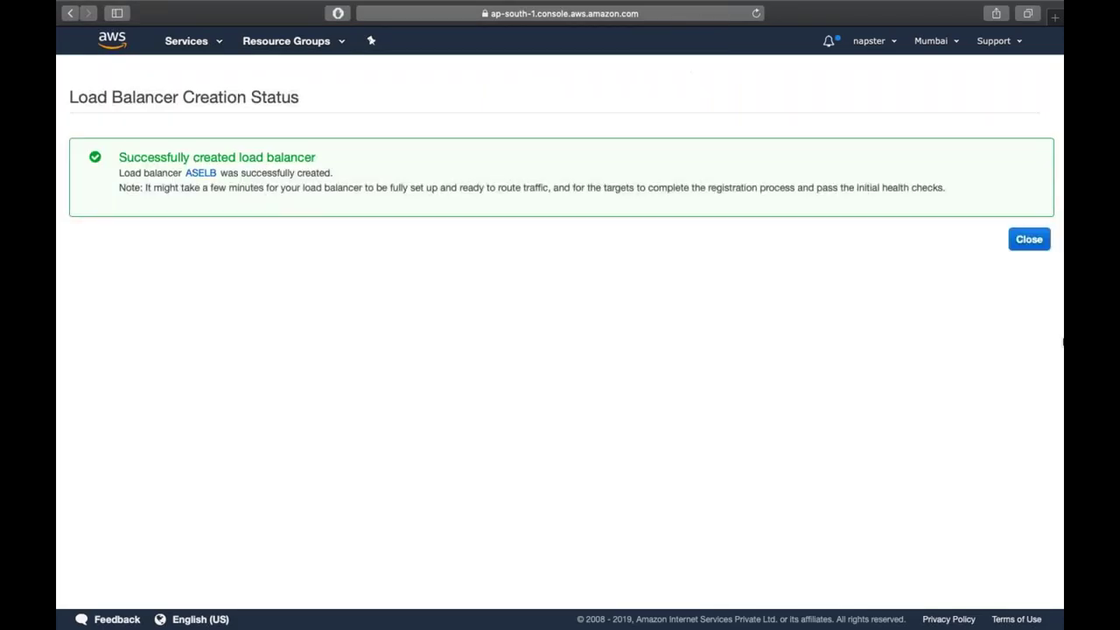
pyautogui.click(1028, 247)
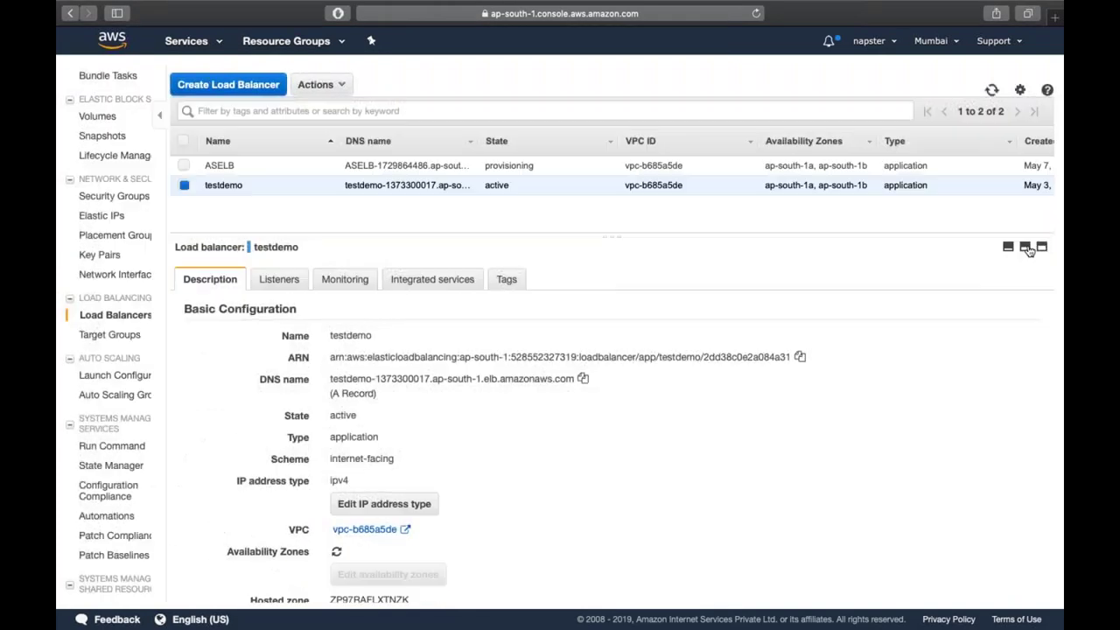
# - Copy the DNS name of the ASELB load balancer and refresh the list to check its state
pyautogui.click(573, 164)
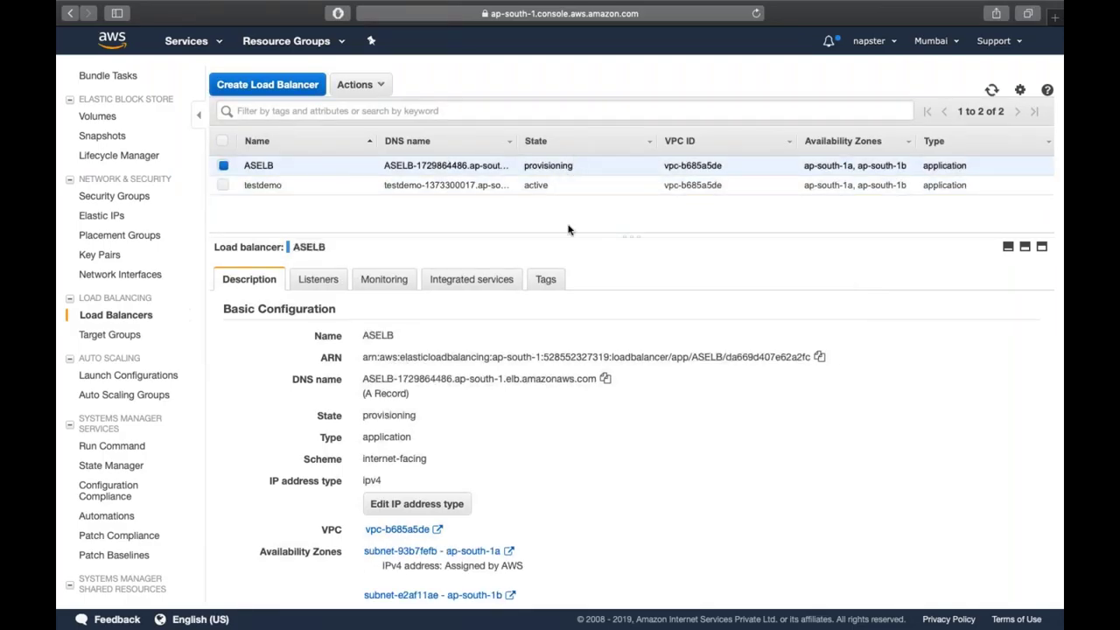
pyautogui.click(605, 380)
pyautogui.click(991, 90)
pyautogui.doubleClick(558, 164)
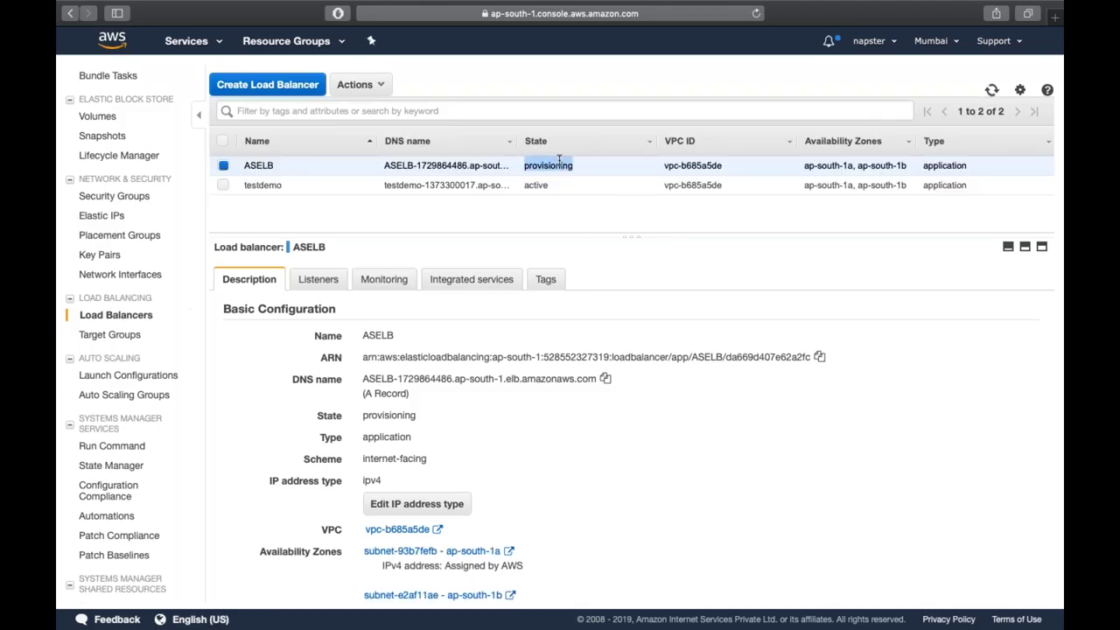
# - Open the ASTarget target group and examine its registered targets and health check settings, including the path
pyautogui.click(118, 334)
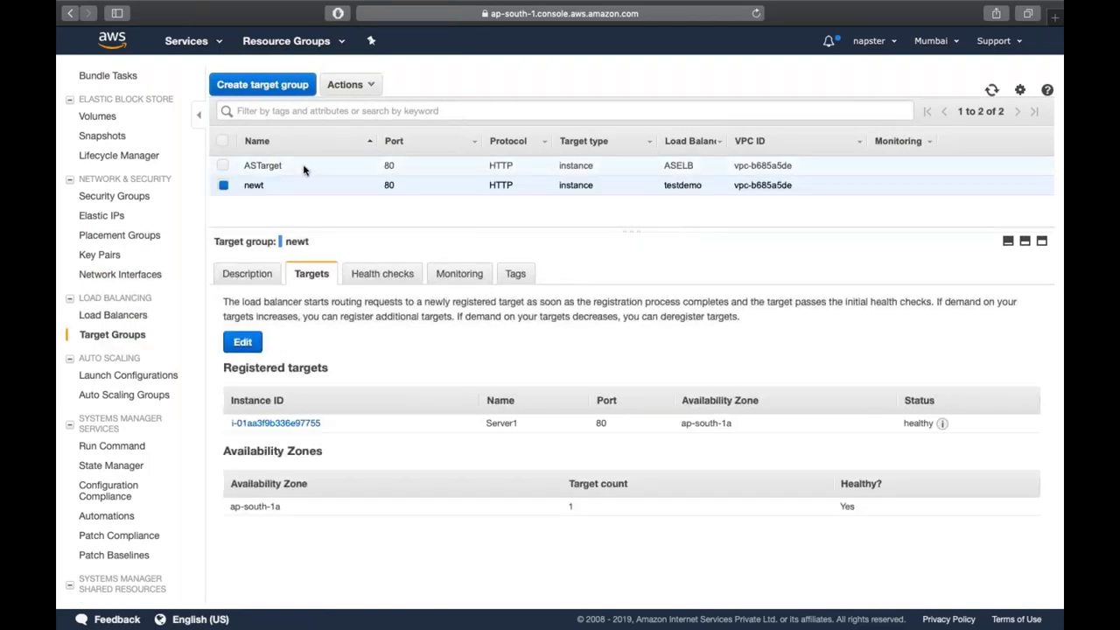
pyautogui.click(303, 168)
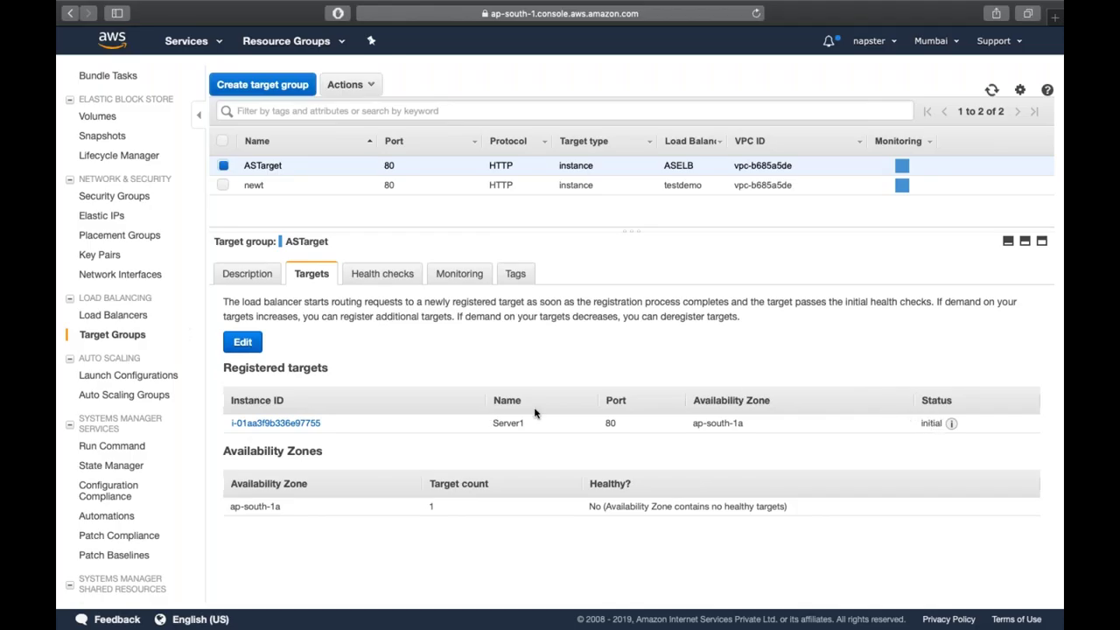
pyautogui.click(409, 288)
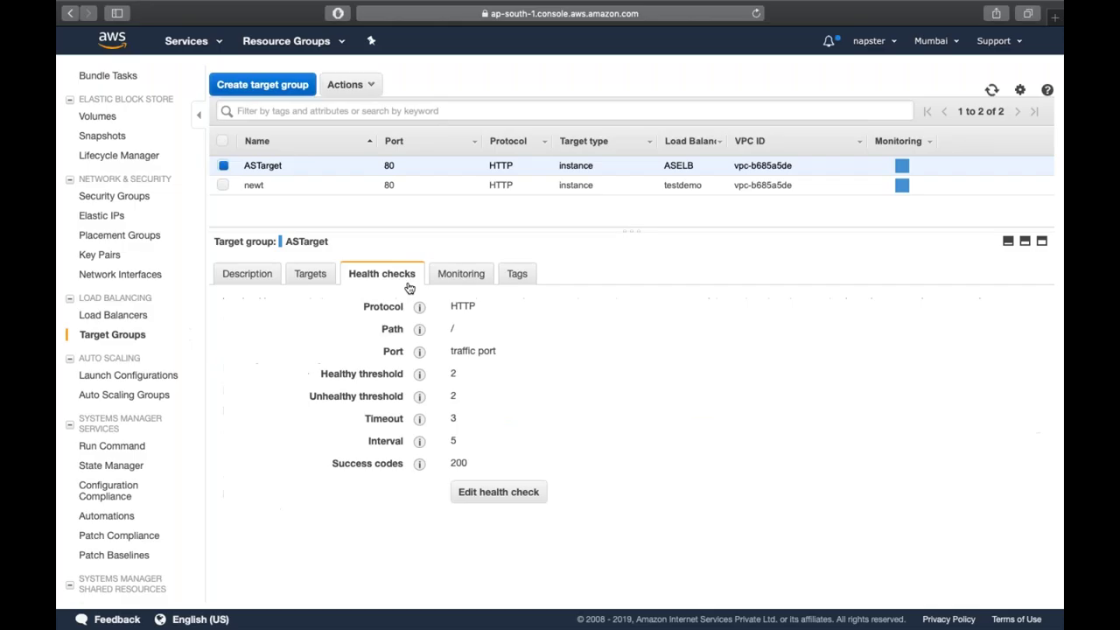
pyautogui.tripleClick(454, 328)
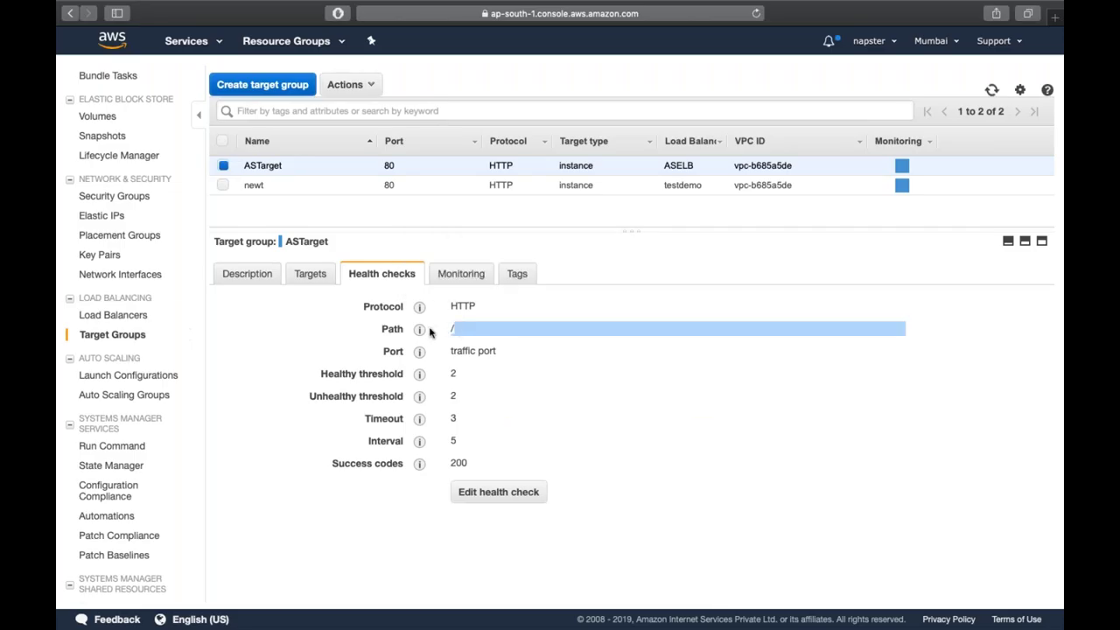
pyautogui.moveTo(417, 319)
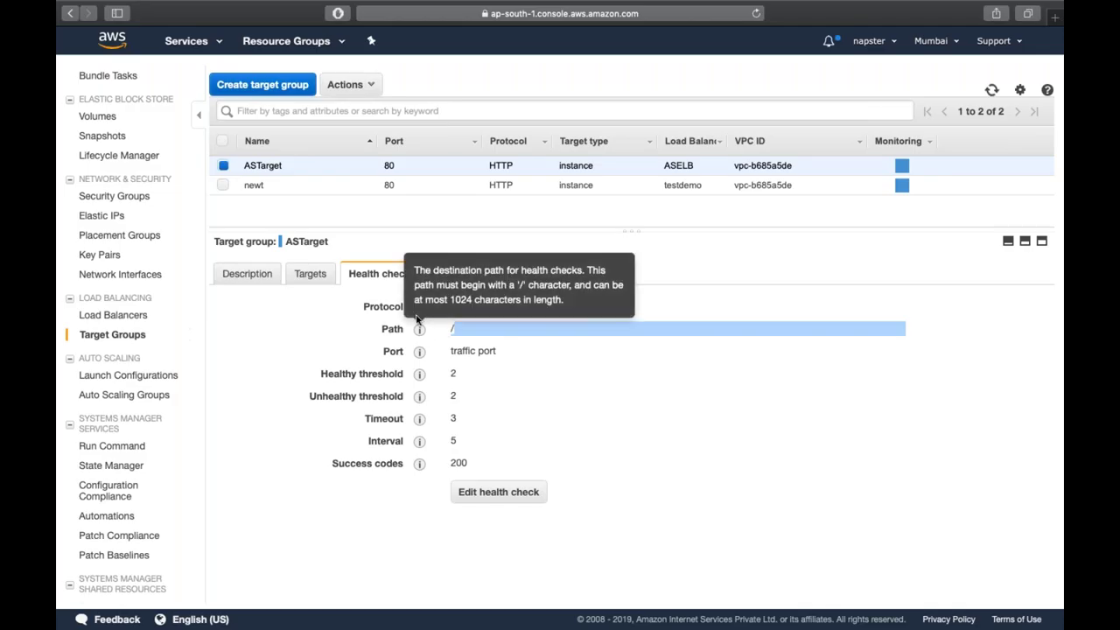
# - Show ASTarget's registered targets and keep refreshing to check the health status of Server1
pyautogui.click(311, 274)
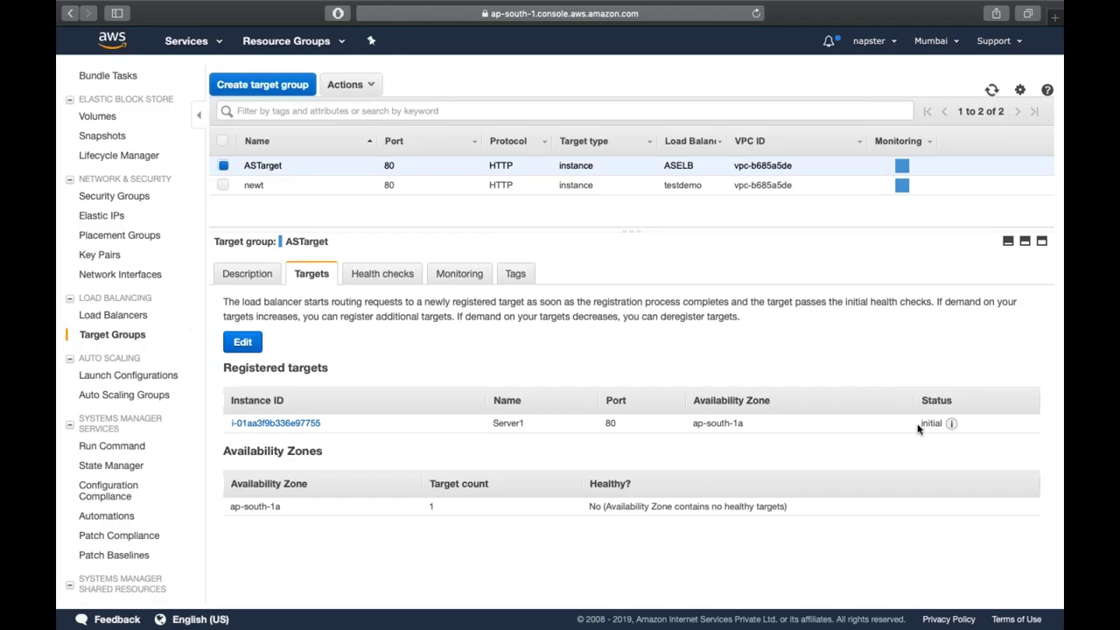
pyautogui.click(993, 89)
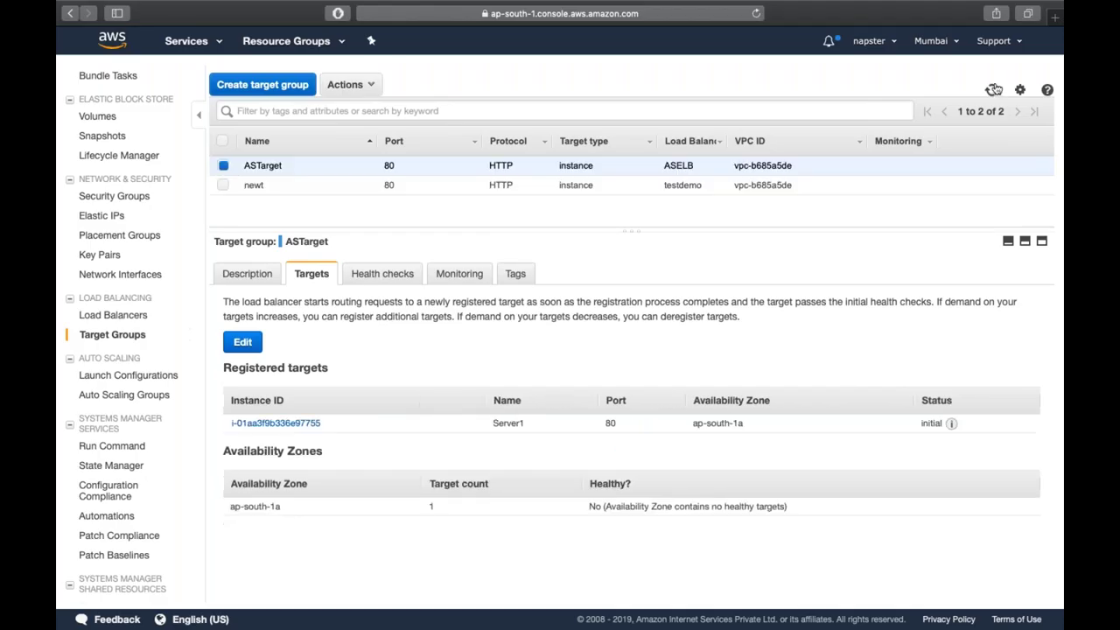
pyautogui.click(993, 90)
pyautogui.click(993, 89)
pyautogui.click(993, 89)
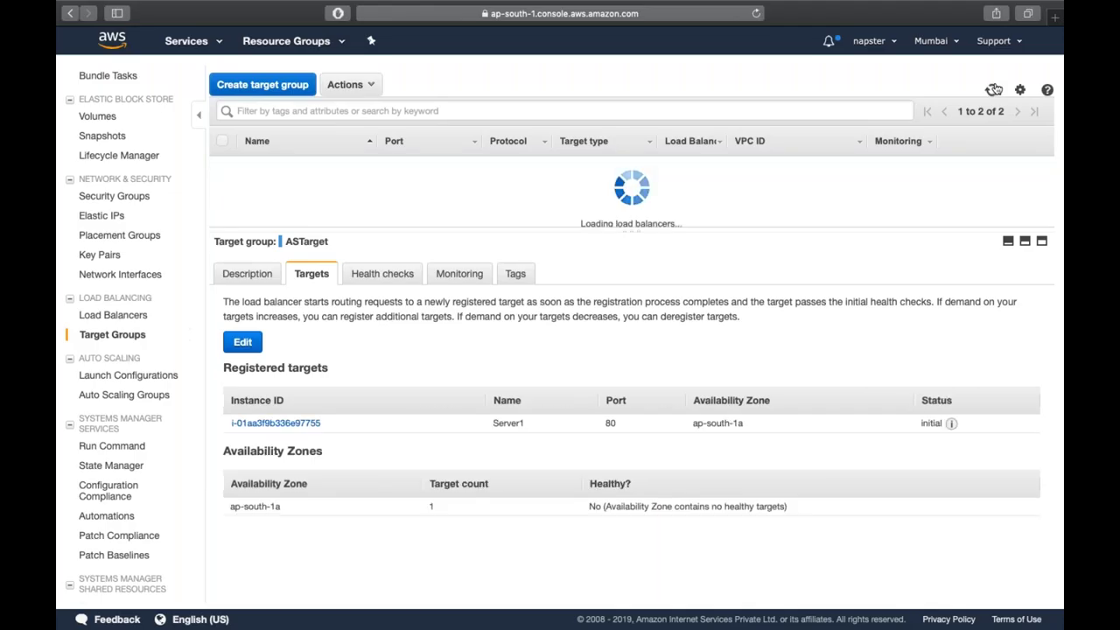
pyautogui.click(993, 89)
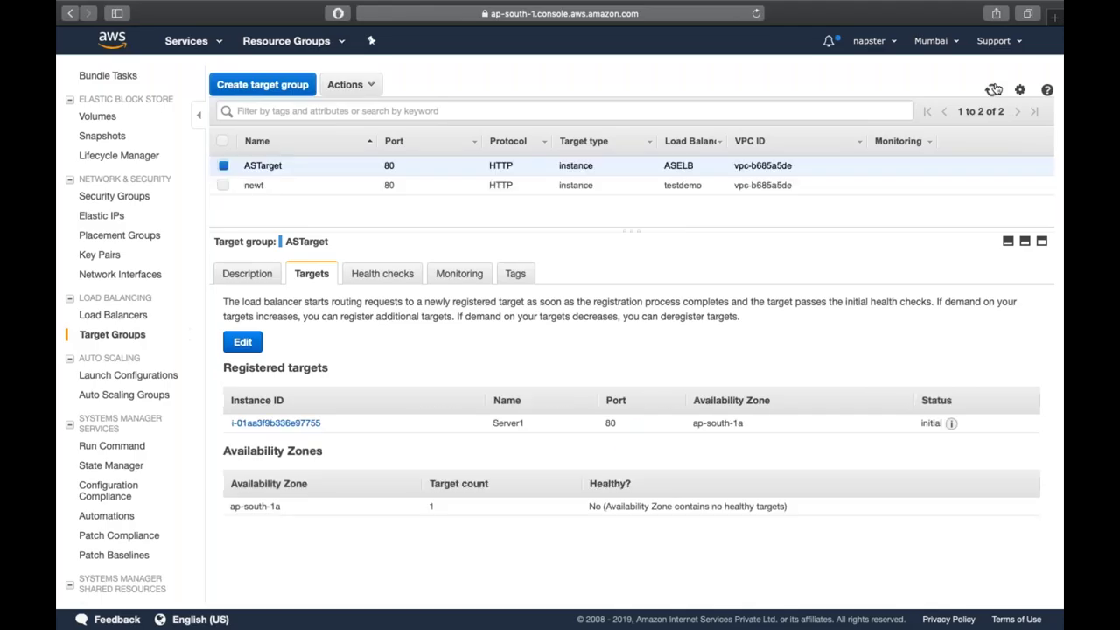
pyautogui.click(993, 89)
pyautogui.click(993, 89)
pyautogui.click(993, 90)
pyautogui.click(993, 90)
pyautogui.click(994, 89)
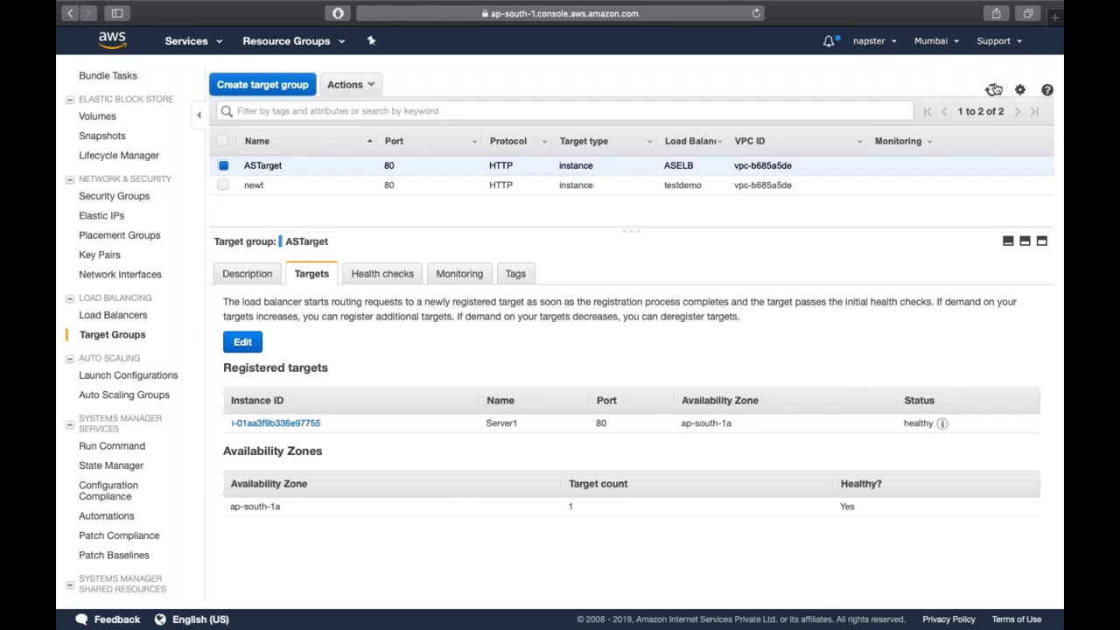
pyautogui.doubleClick(918, 422)
# - Open the load balancer's DNS name ASELB-1729864486.ap-south-1.elb.amazonaws.com in a new browser tab to test it
pyautogui.press('super+t')
pyautogui.press('super+v')
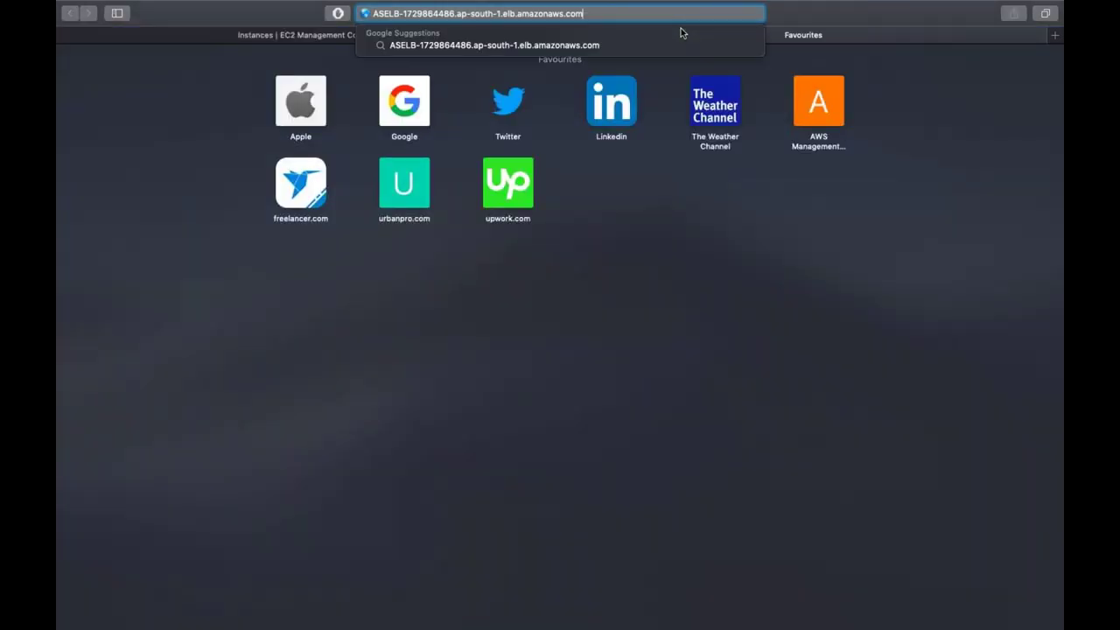
pyautogui.press('Return')
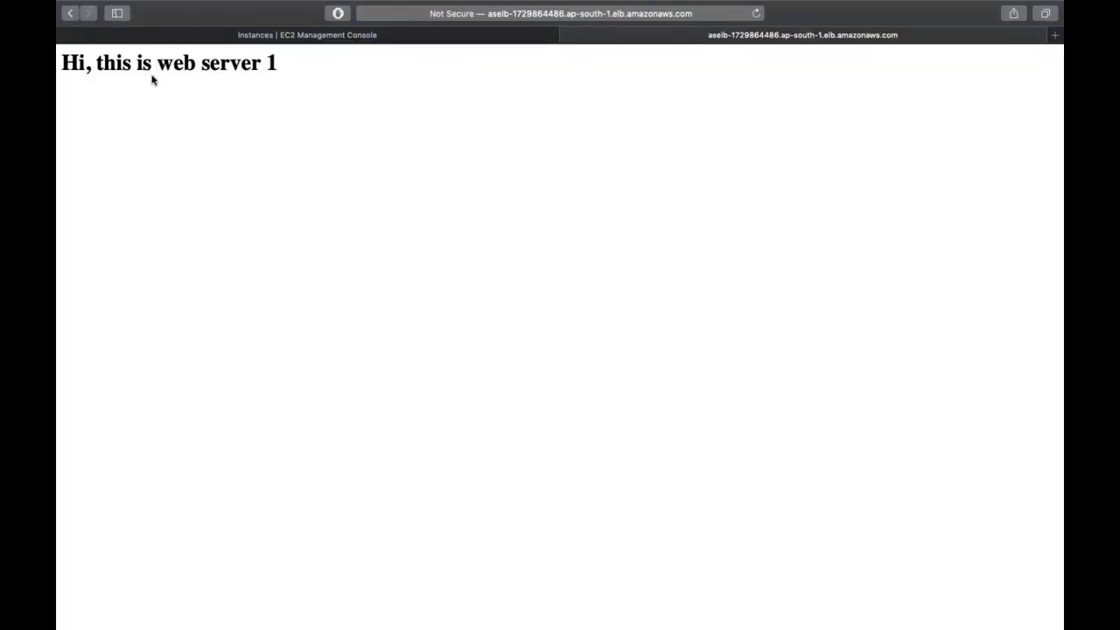
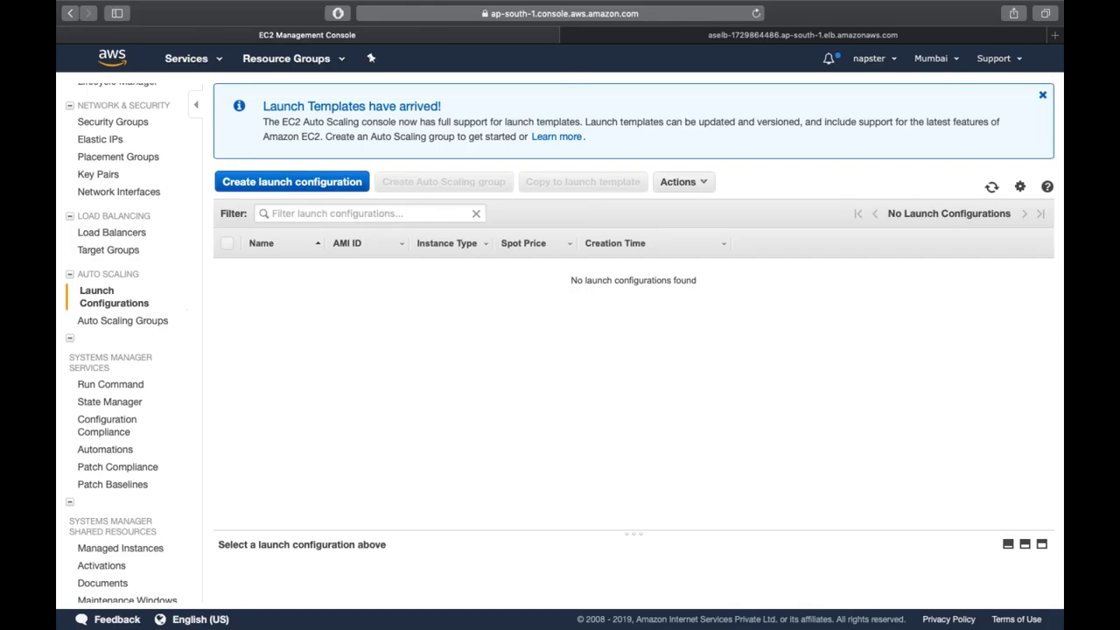
pyautogui.click(282, 182)
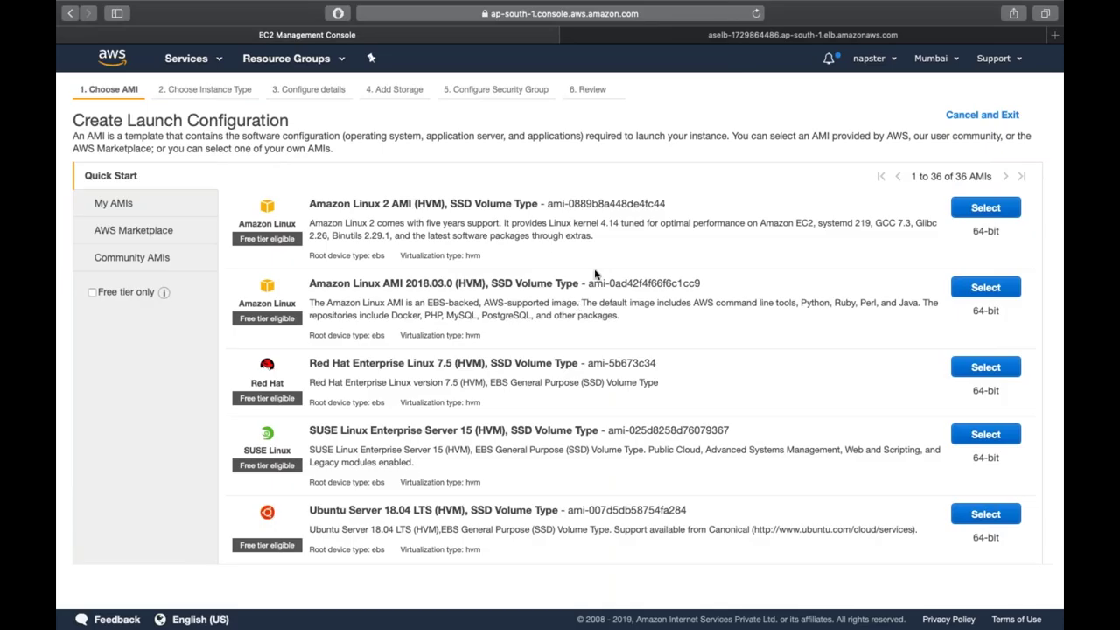
pyautogui.click(986, 207)
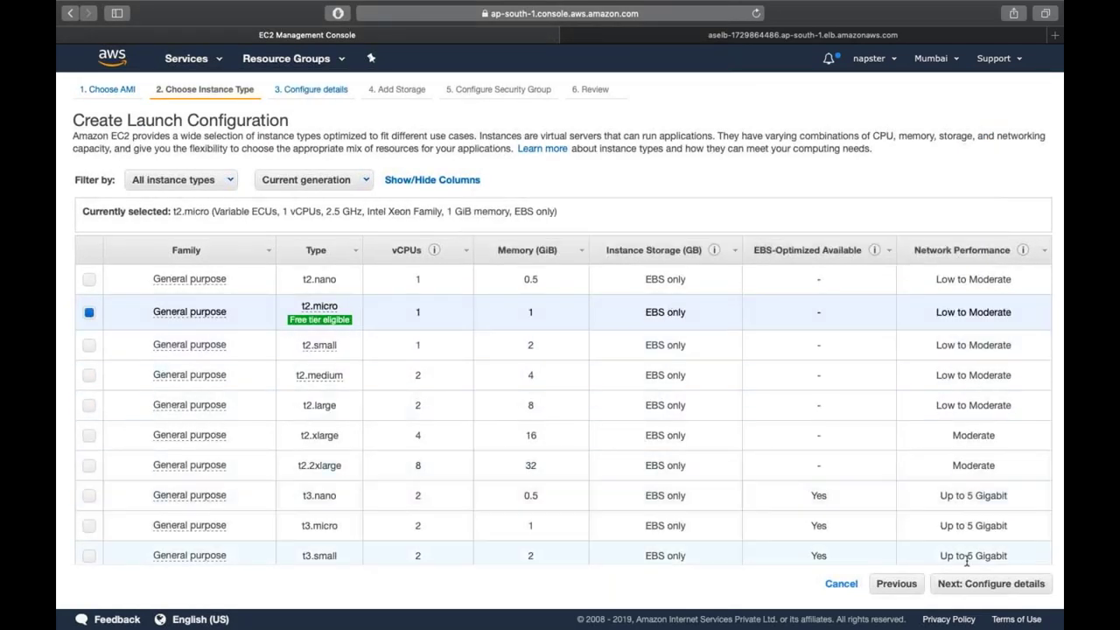
pyautogui.click(990, 584)
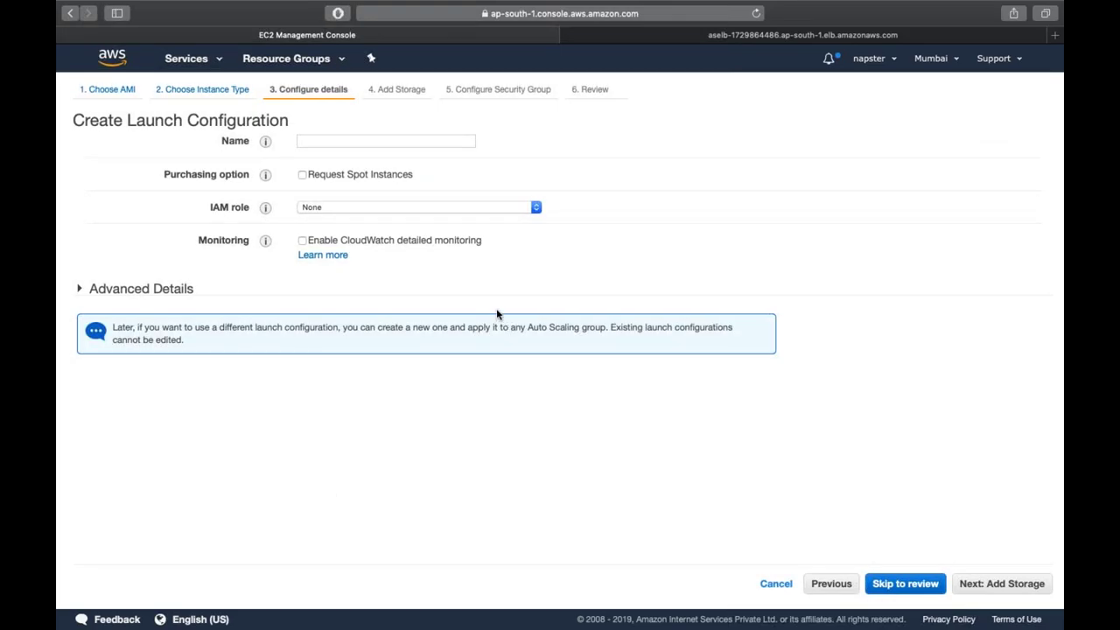
pyautogui.click(175, 289)
pyautogui.click(363, 403)
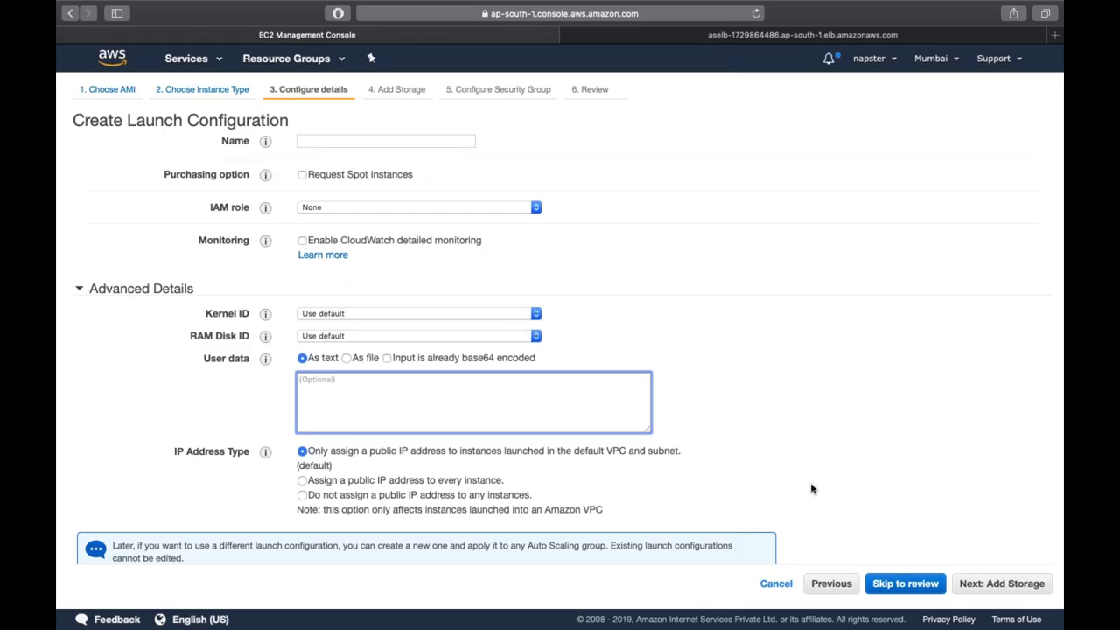
pyautogui.click(781, 587)
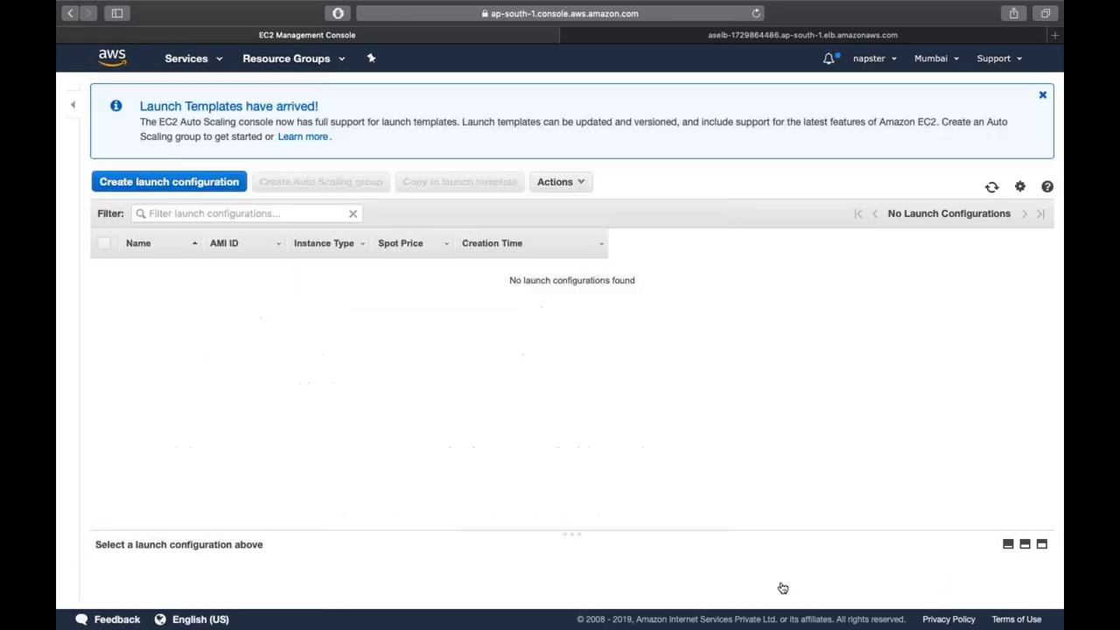
# - Start creating a new launch configuration
pyautogui.click(320, 182)
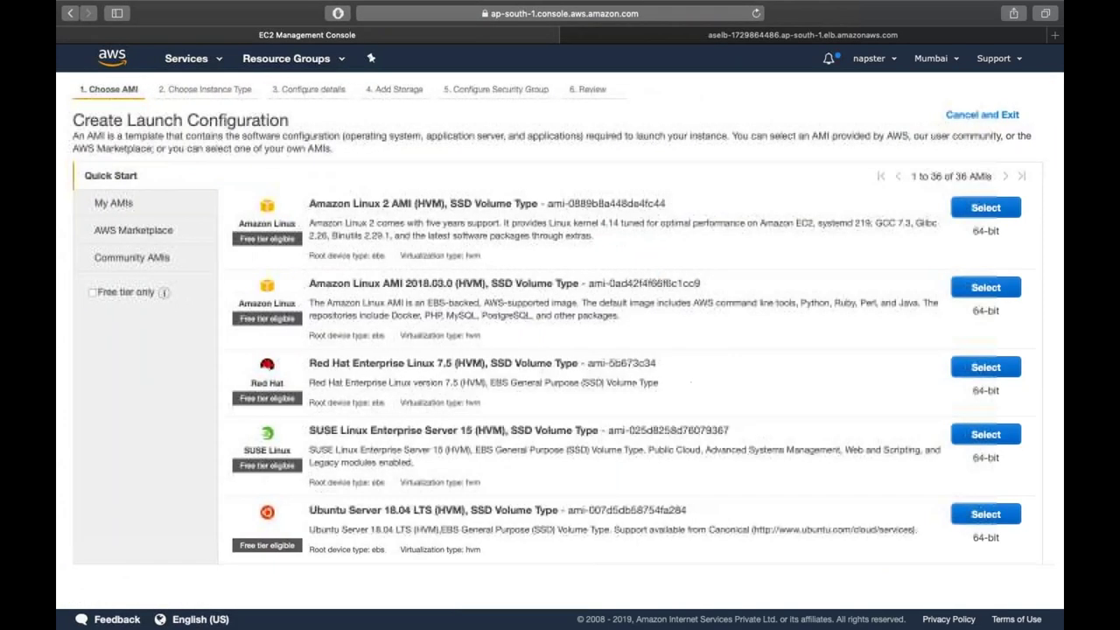
pyautogui.click(168, 210)
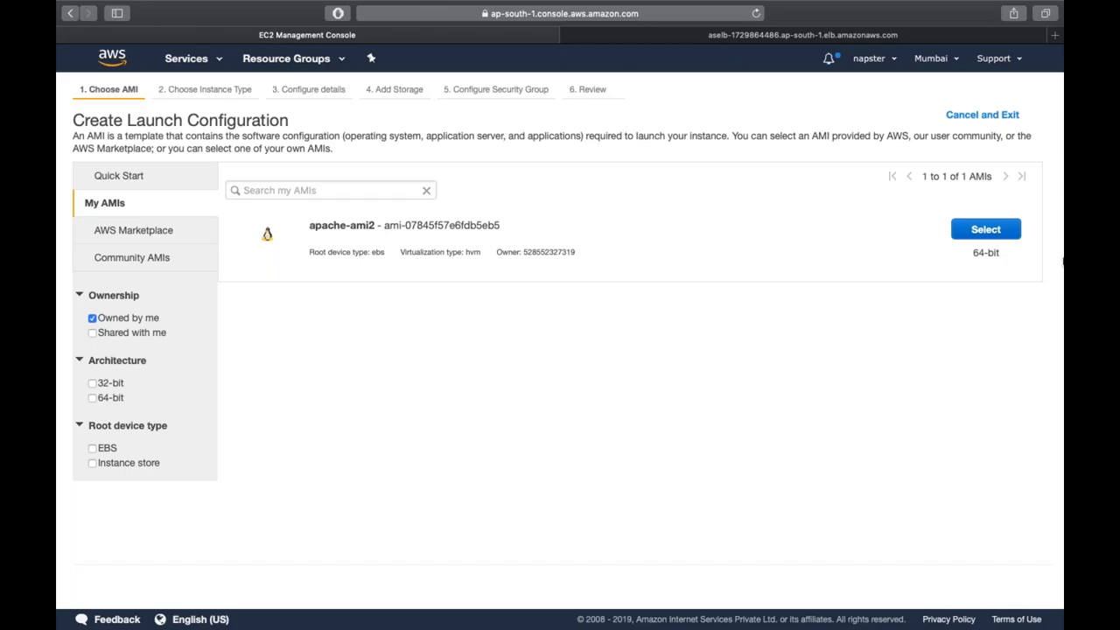
pyautogui.click(984, 231)
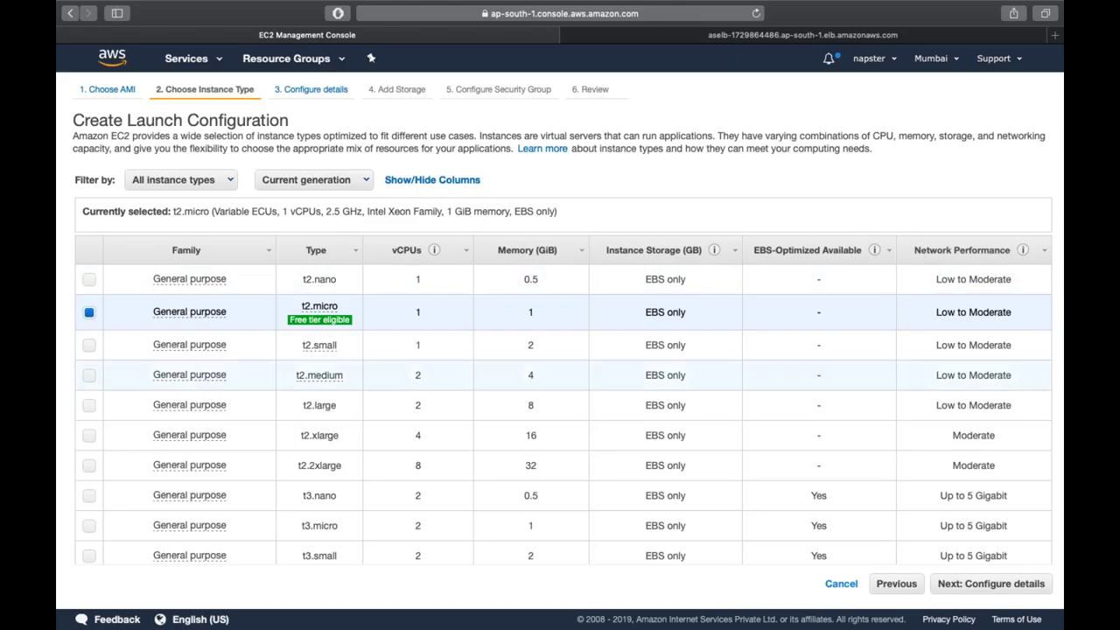
pyautogui.click(896, 583)
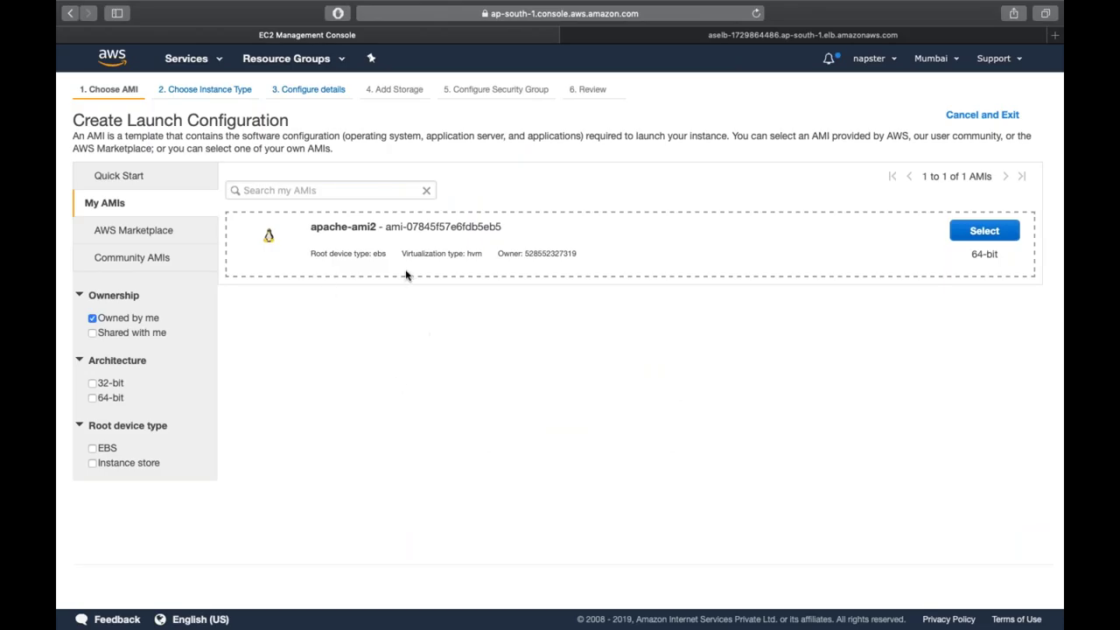
# - Choose the Amazon Linux 2 AMI (HVM), SSD Volume Type, confirm the AMI change and continue with the t2.micro instance type
pyautogui.click(163, 183)
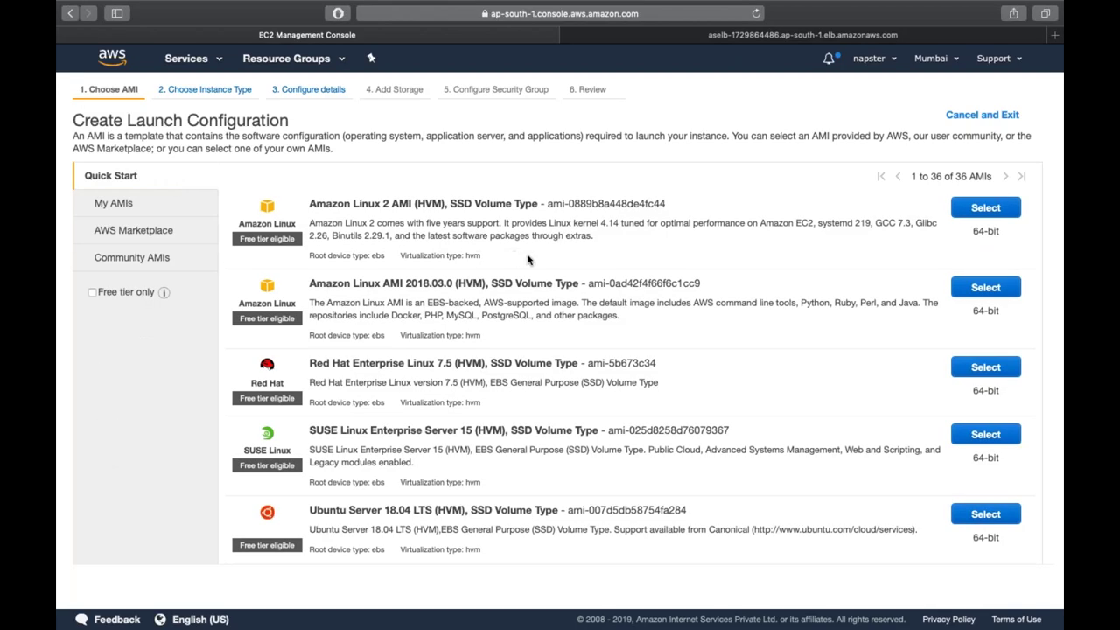
pyautogui.click(986, 207)
pyautogui.click(607, 346)
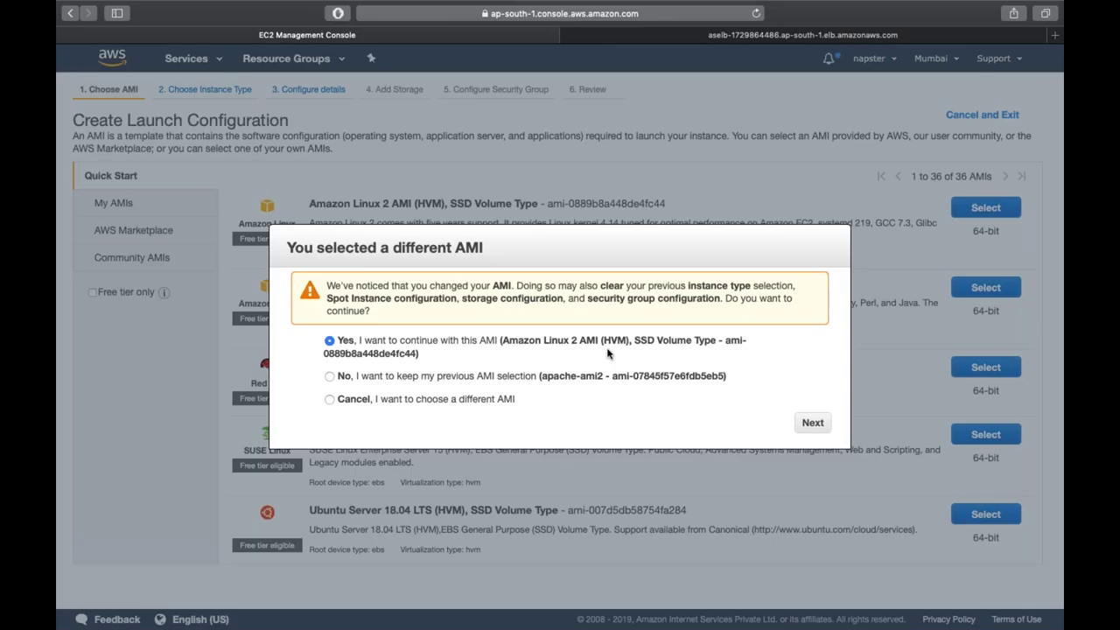
pyautogui.click(812, 422)
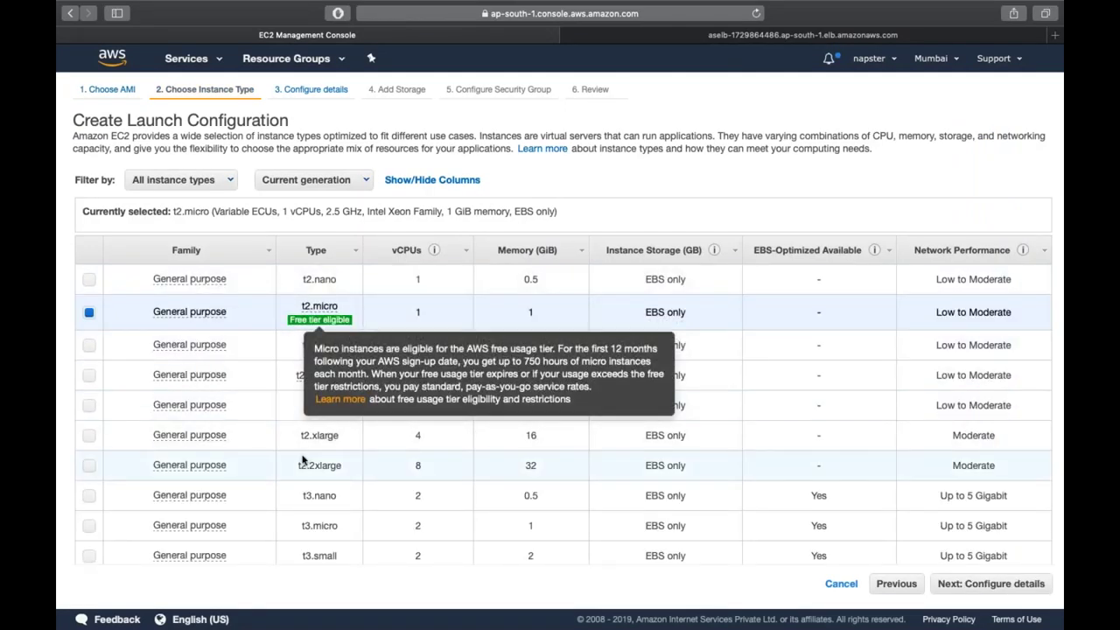
pyautogui.scroll(-3, 303, 457)
pyautogui.scroll(3, 302, 458)
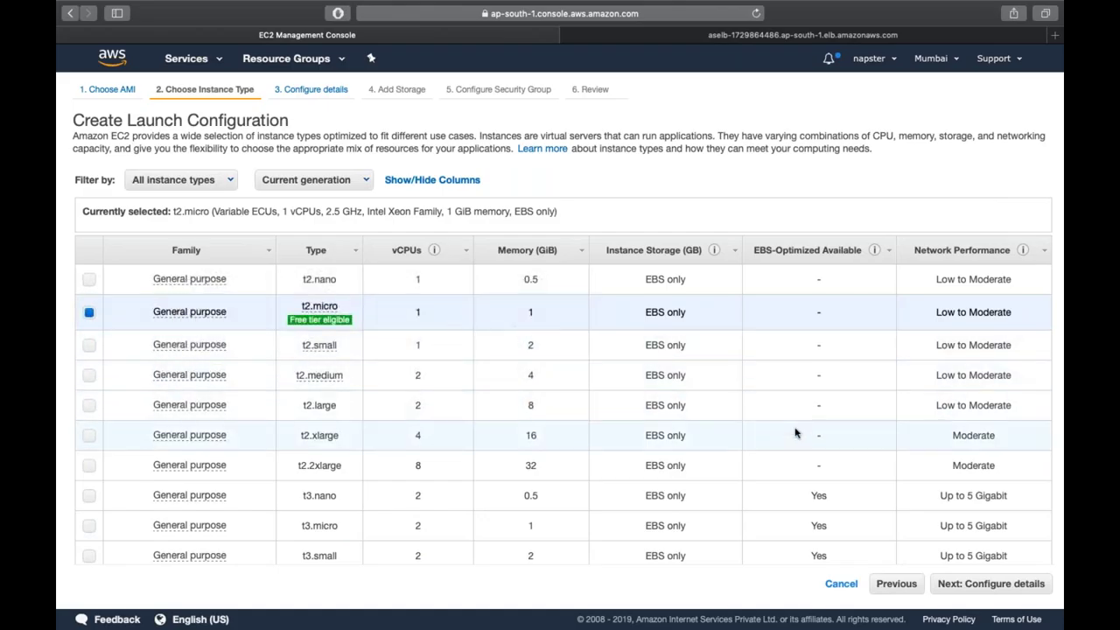
pyautogui.click(979, 585)
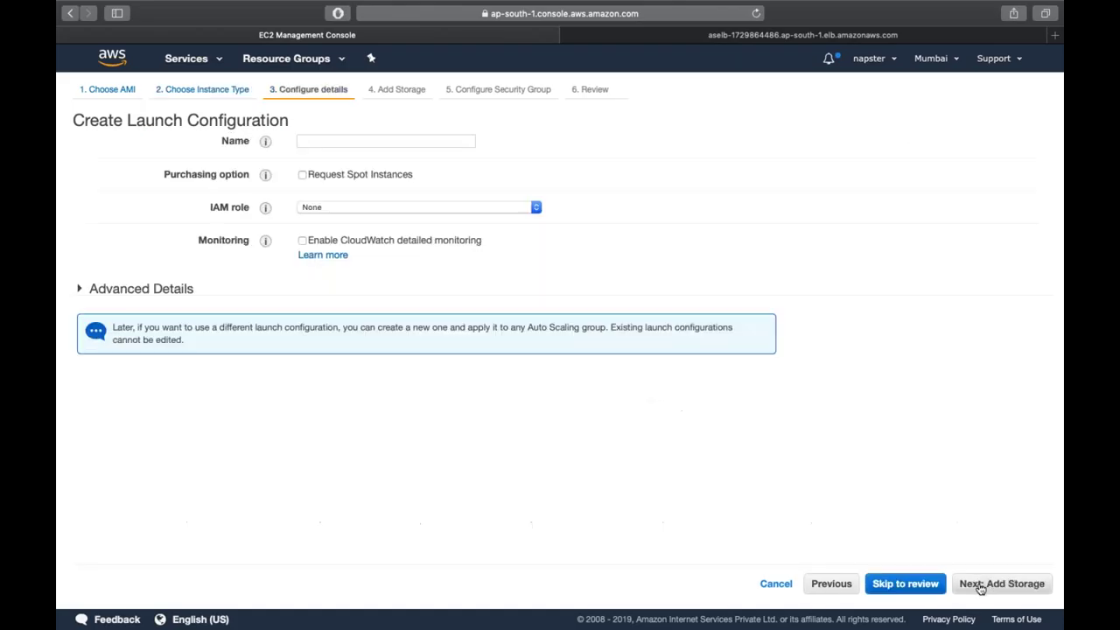
# - Name the launch configuration AutoScalingGroup and keep its IAM role set to None
pyautogui.click(394, 144)
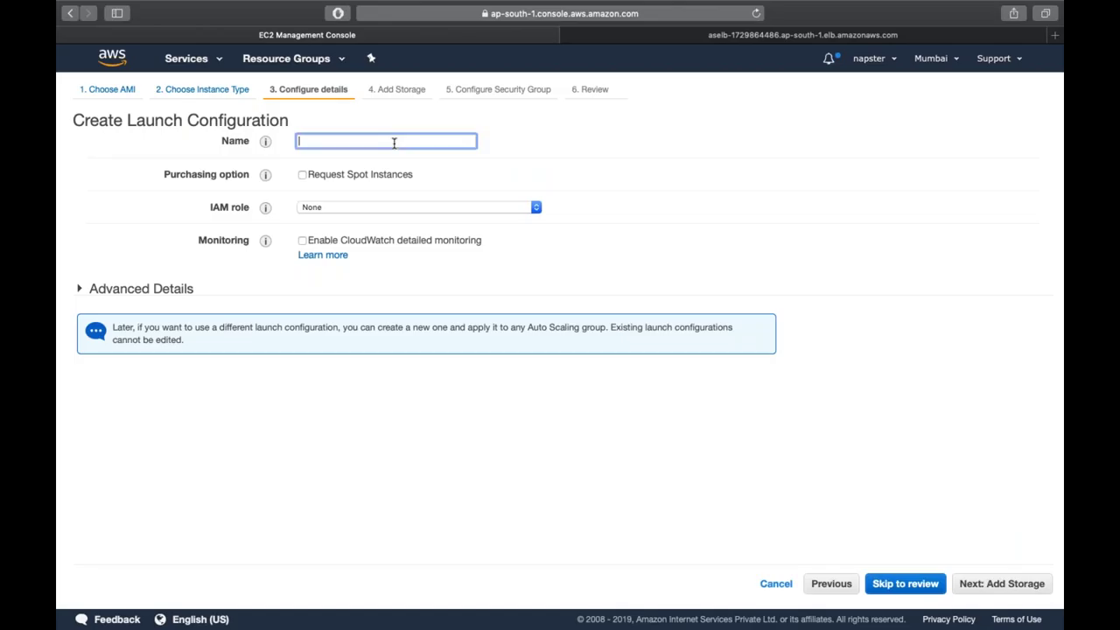
pyautogui.write('AutoScalingGroup')
pyautogui.press('Tab')
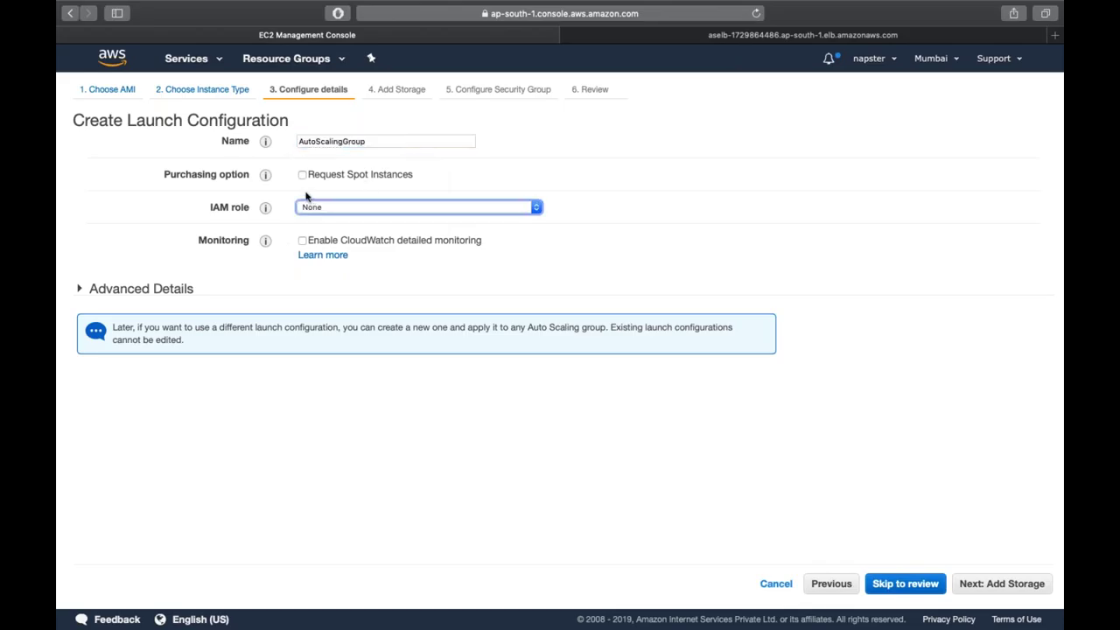
pyautogui.click(362, 208)
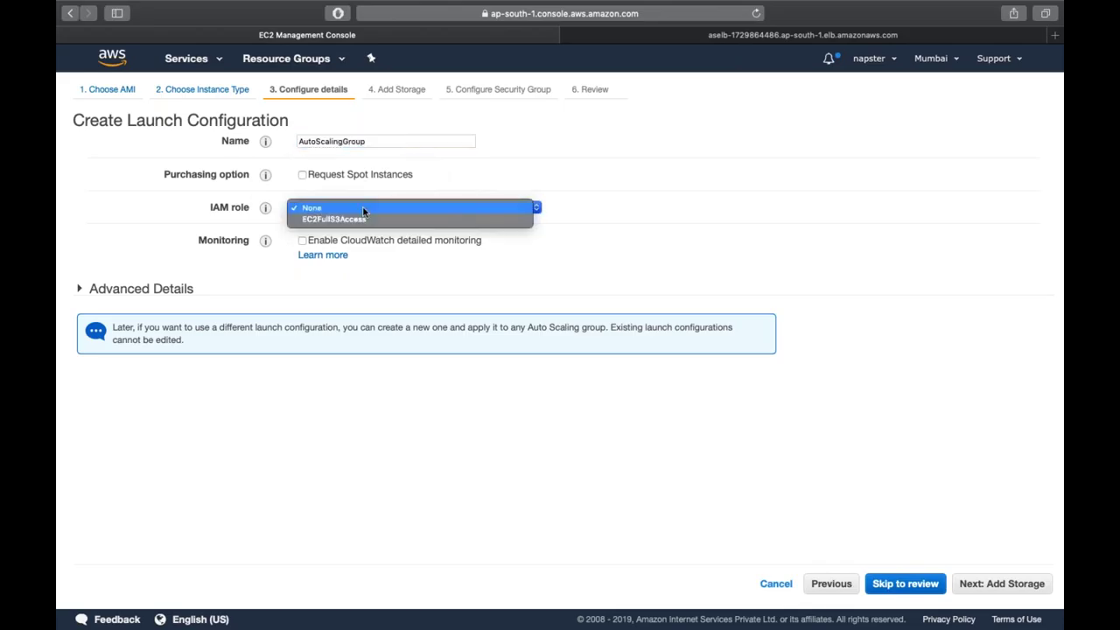
pyautogui.click(210, 233)
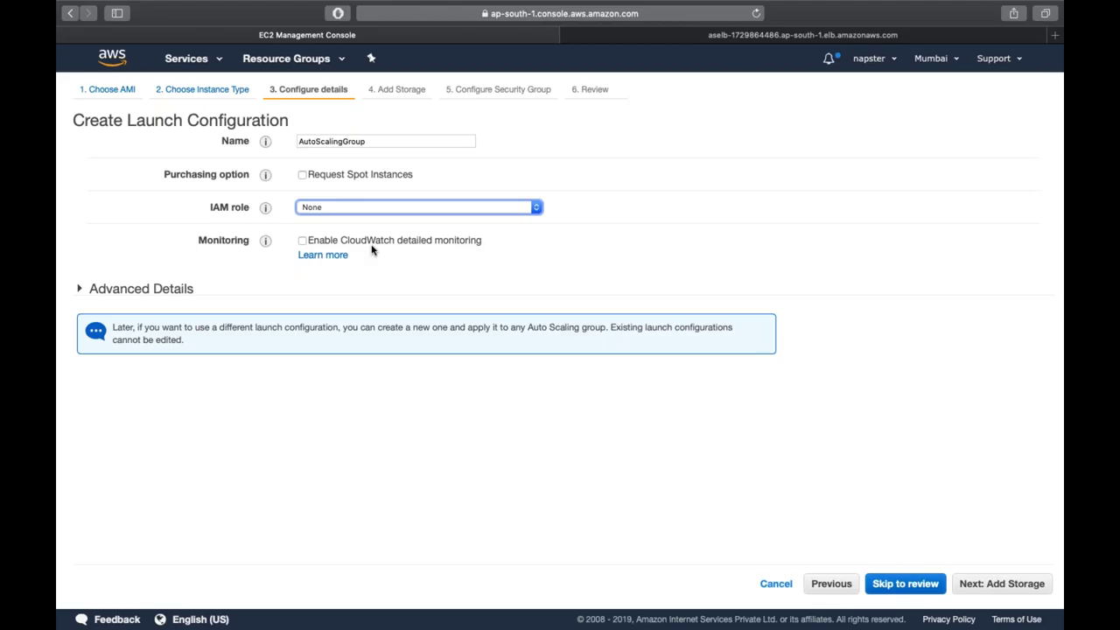
# - Begin the user data script in the advanced details with the lines #!/bin/bash, yum install httpd -y and service httpd start
pyautogui.click(166, 290)
pyautogui.click(394, 421)
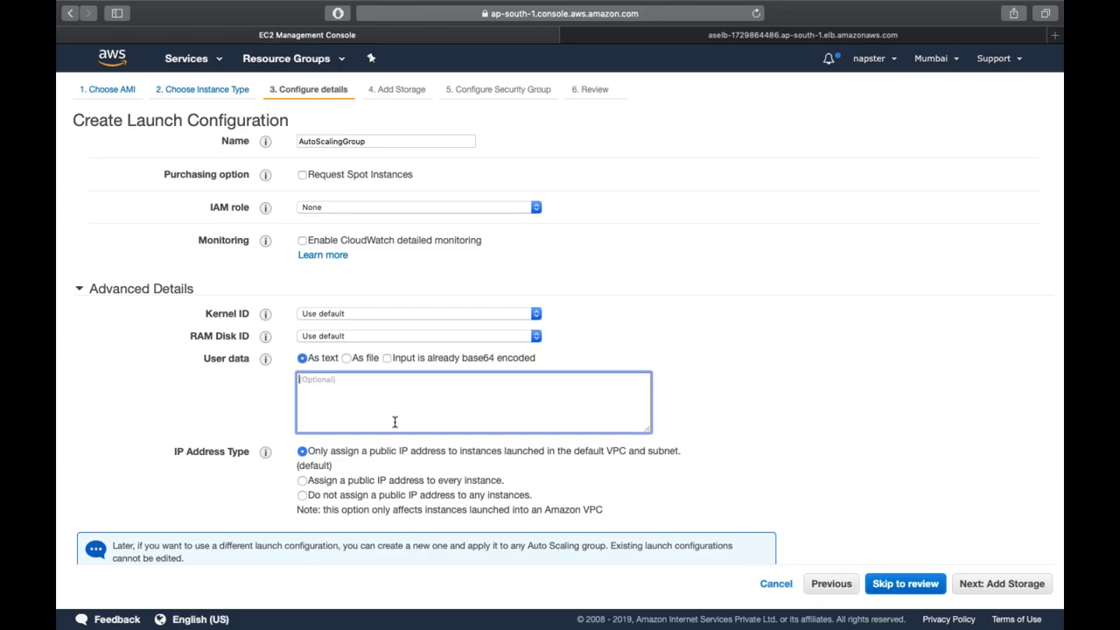
pyautogui.write('#')
pyautogui.write('!/bin/bash ')
pyautogui.write('yum instal')
pyautogui.write('l http')
pyautogui.press('BackSpace')
pyautogui.write('d ')
pyautogui.write('-y')
pyautogui.write('service ht')
pyautogui.write('tpd ')
pyautogui.write('start')
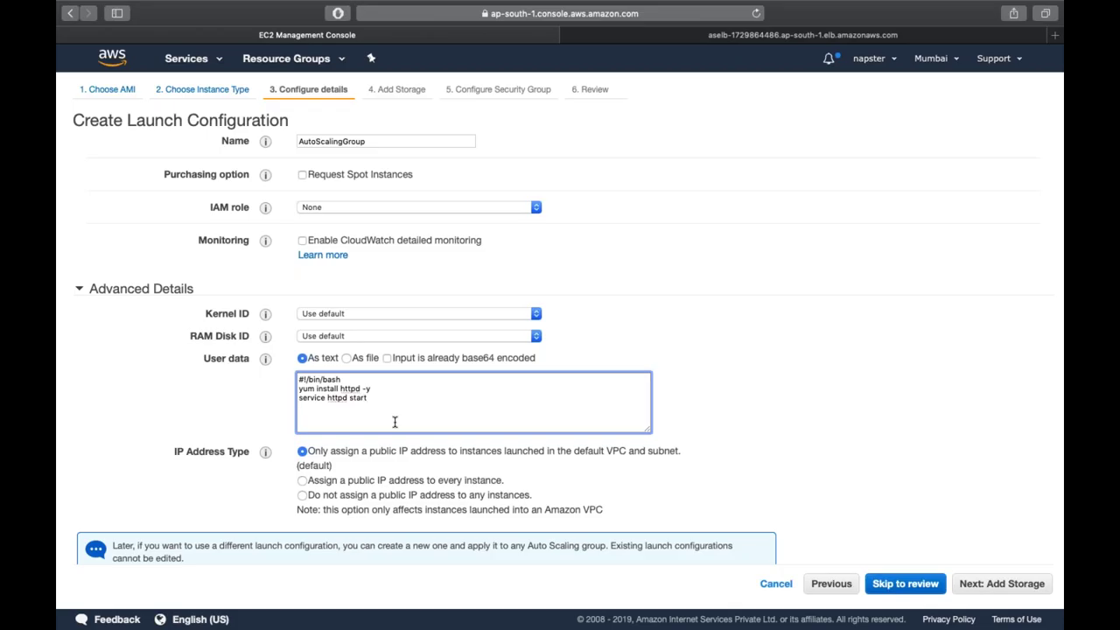
# - Append to the user data the lines chkconfig httpd on and echo "<h1>Hi, this is made under Auto Scaling Mode</h1> " > /var/www/html/index.html
pyautogui.press('Return')
pyautogui.write('chkconfig httpd on')
pyautogui.write('echo "<h1>')
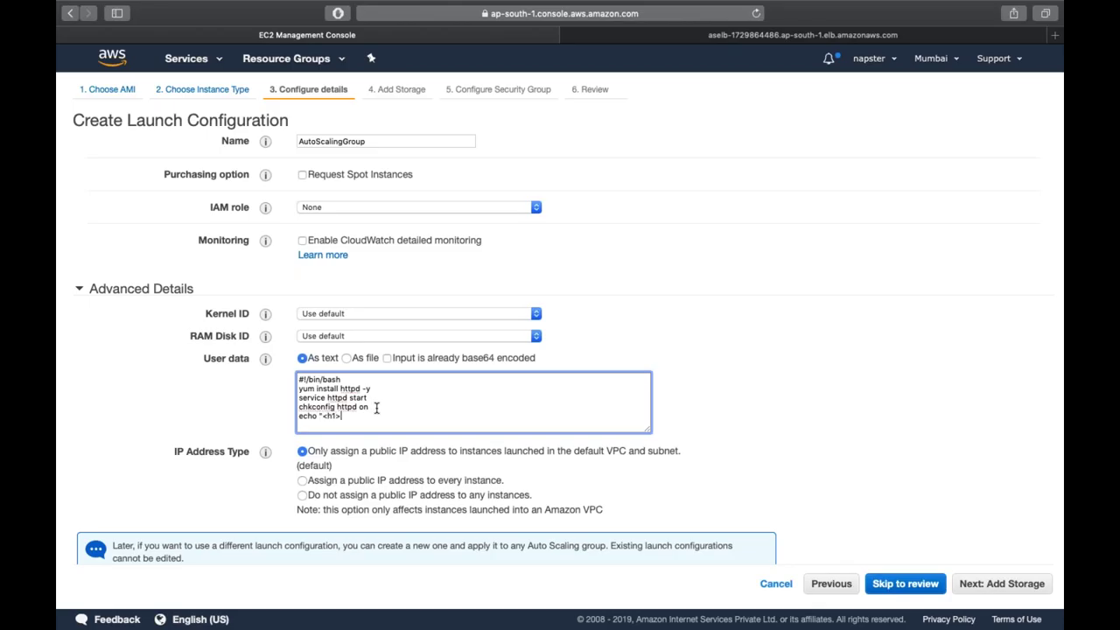
pyautogui.write('Hi, this is made under Auto Scaling Mode')
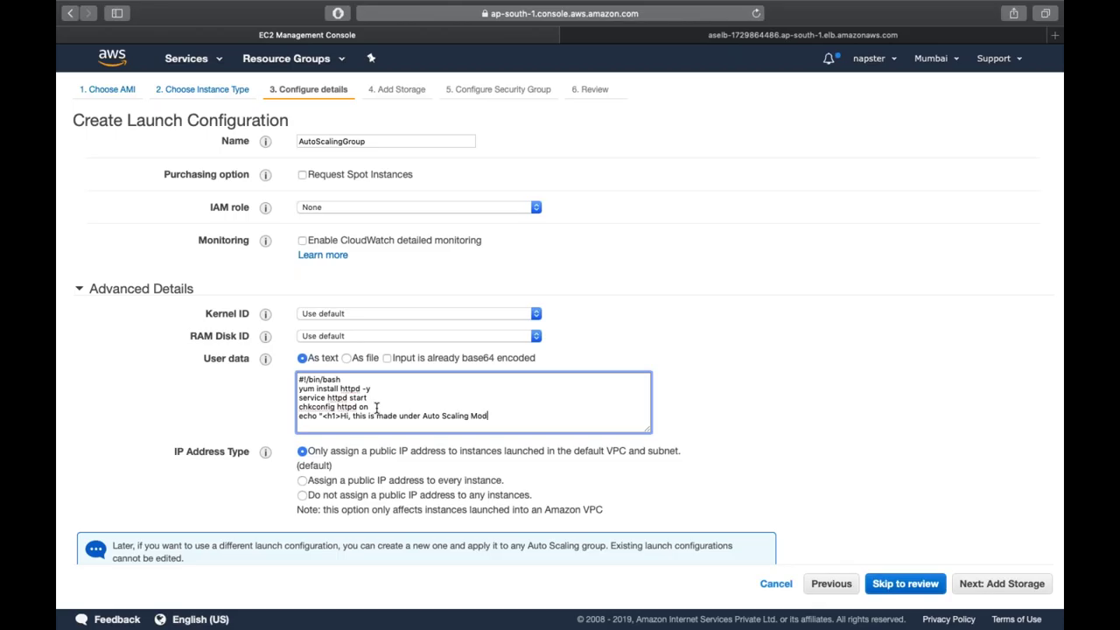
pyautogui.write('</h1> " > /var/www/html/index.html')
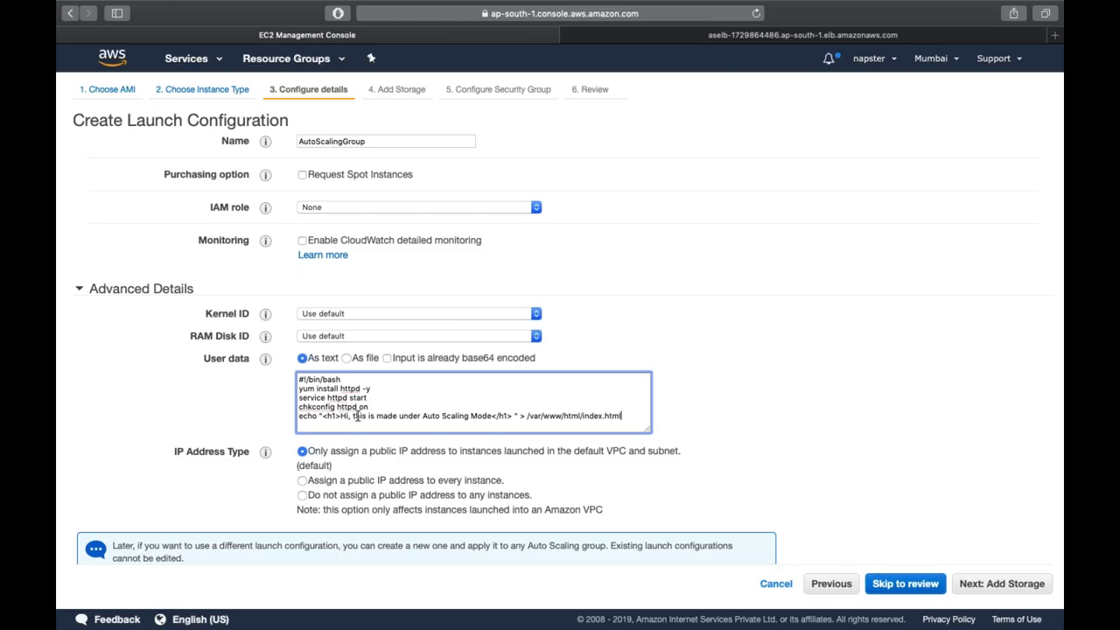
pyautogui.moveTo(526, 416); pyautogui.dragTo(580, 415)
pyautogui.scroll(5, 599, 383)
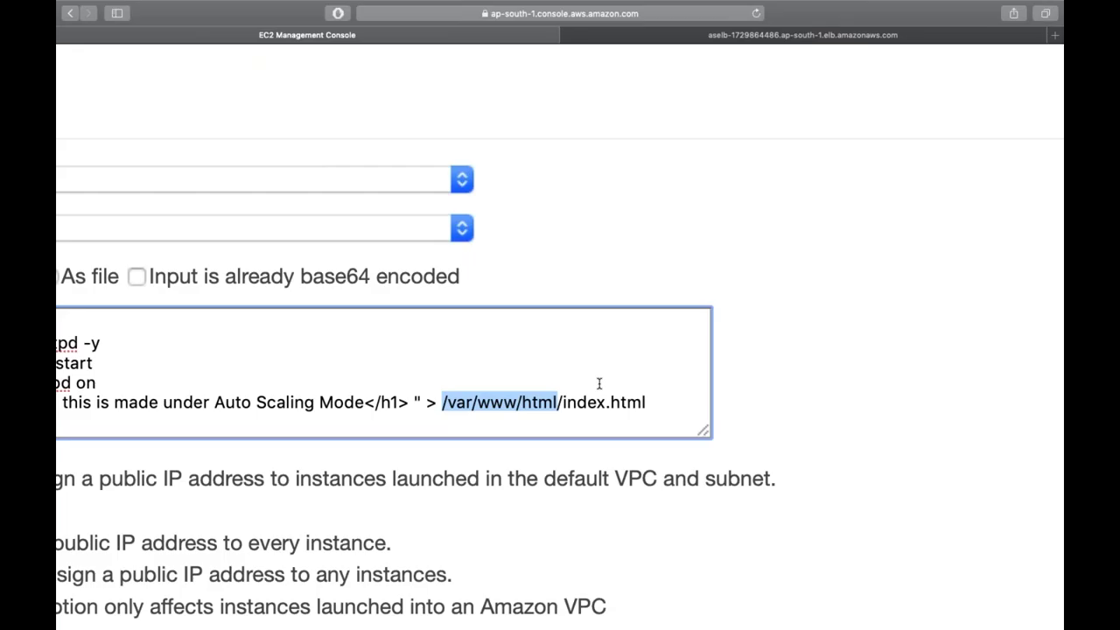
pyautogui.scroll(-5, 599, 383)
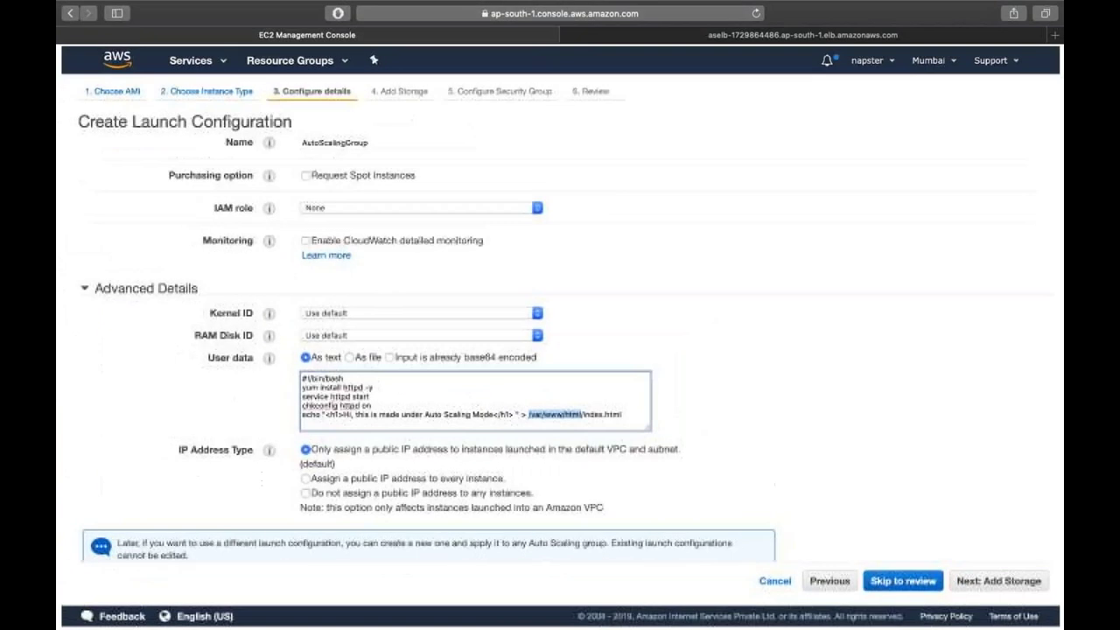
pyautogui.press('super+shift+backslash')
pyautogui.click(370, 160)
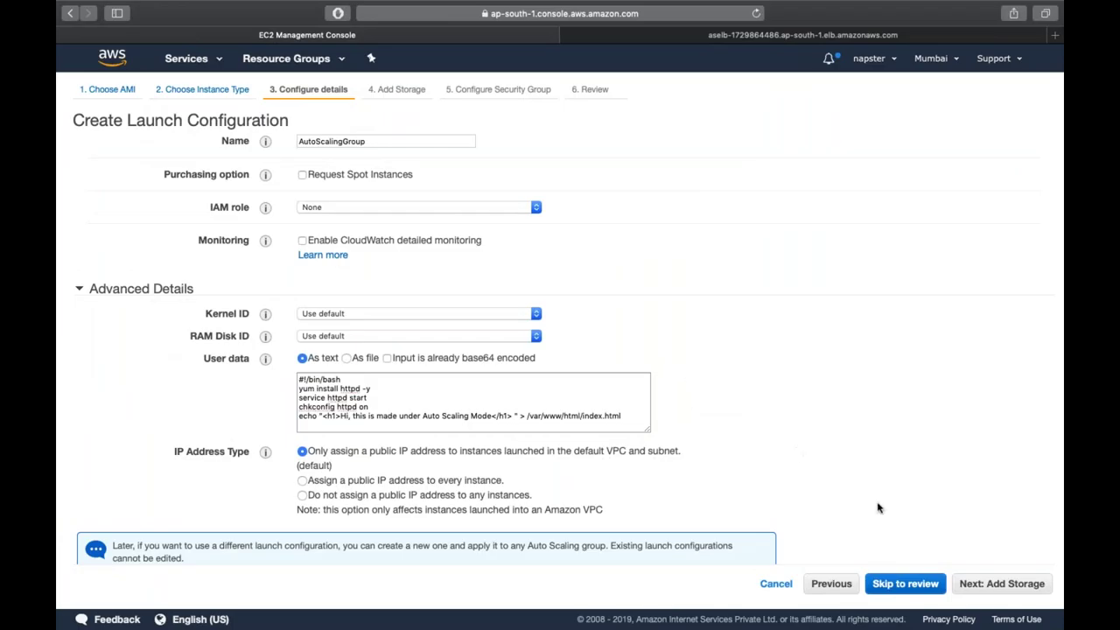
# - Accept the default storage and name the new security group AutoScaling-Security-Group
pyautogui.click(1007, 586)
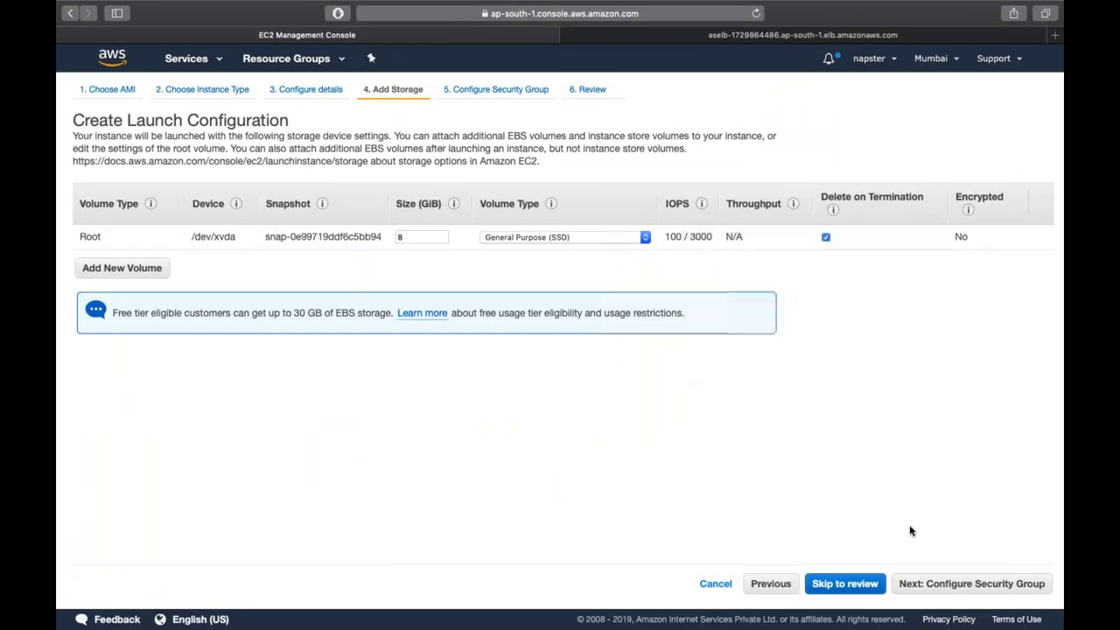
pyautogui.click(974, 584)
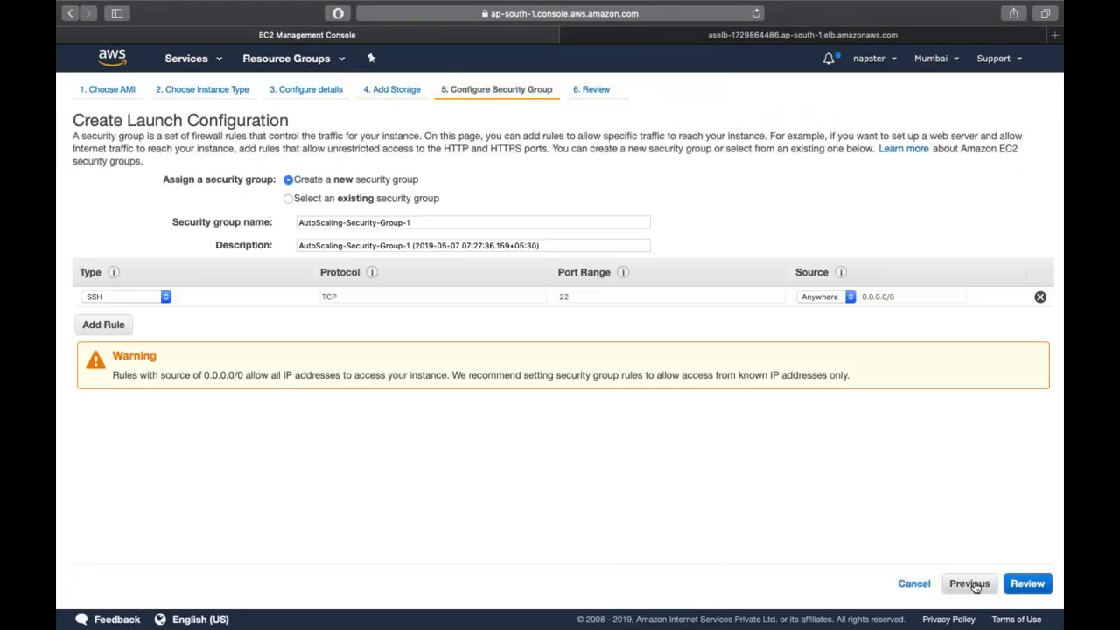
pyautogui.click(419, 220)
pyautogui.press('BackSpace')
pyautogui.press('BackSpace')
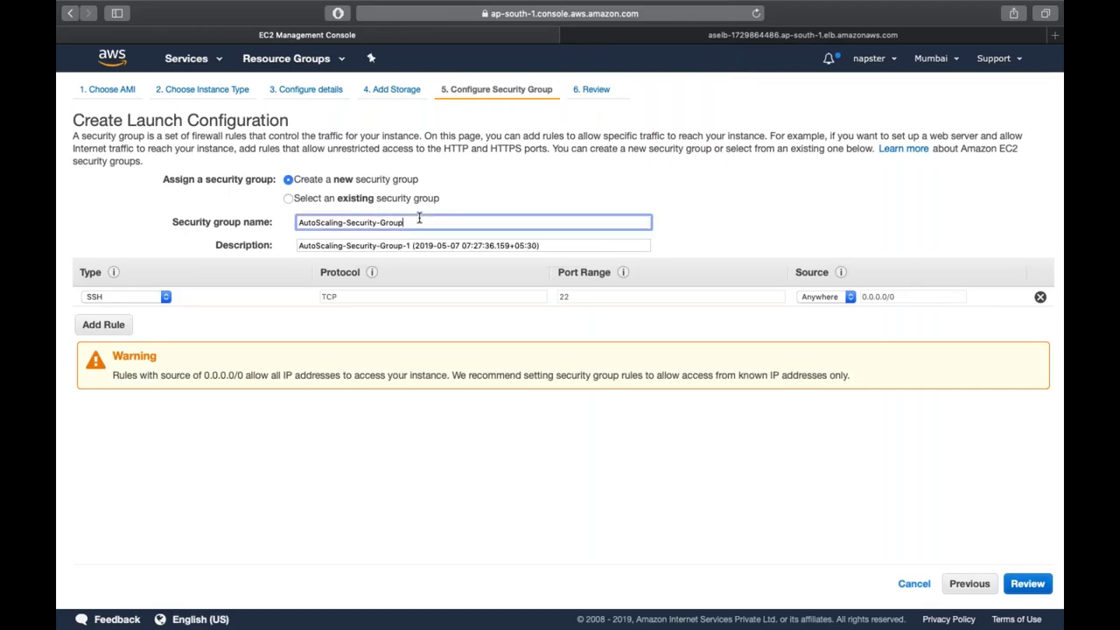
pyautogui.press('Tab')
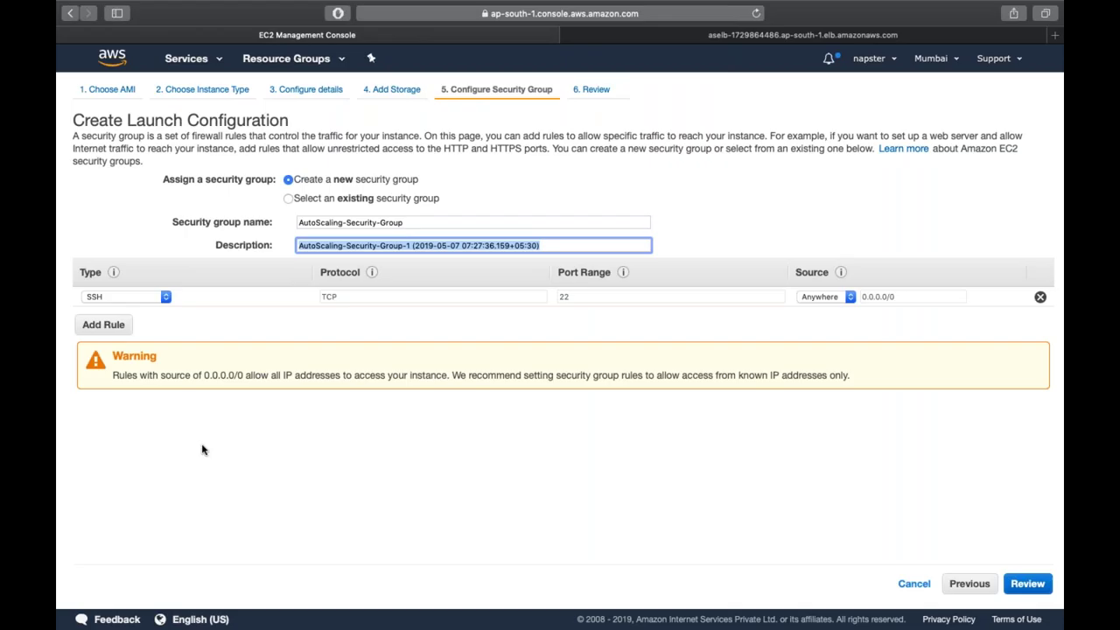
# - Add an HTTP rule for port 80 with source Anywhere to the security group
pyautogui.click(103, 325)
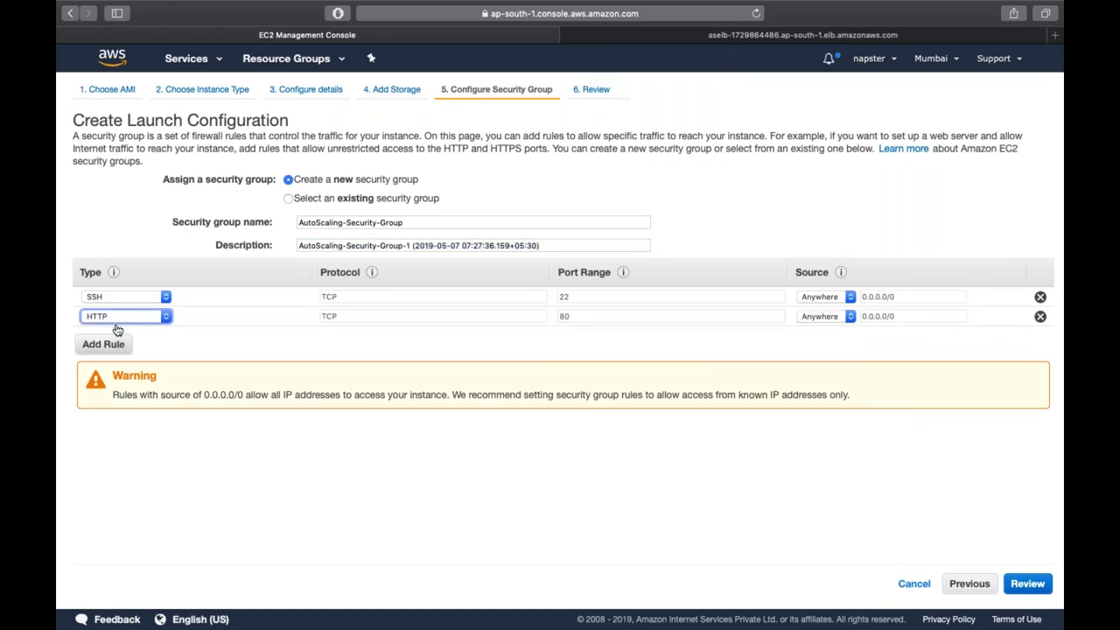
pyautogui.press('Tab')
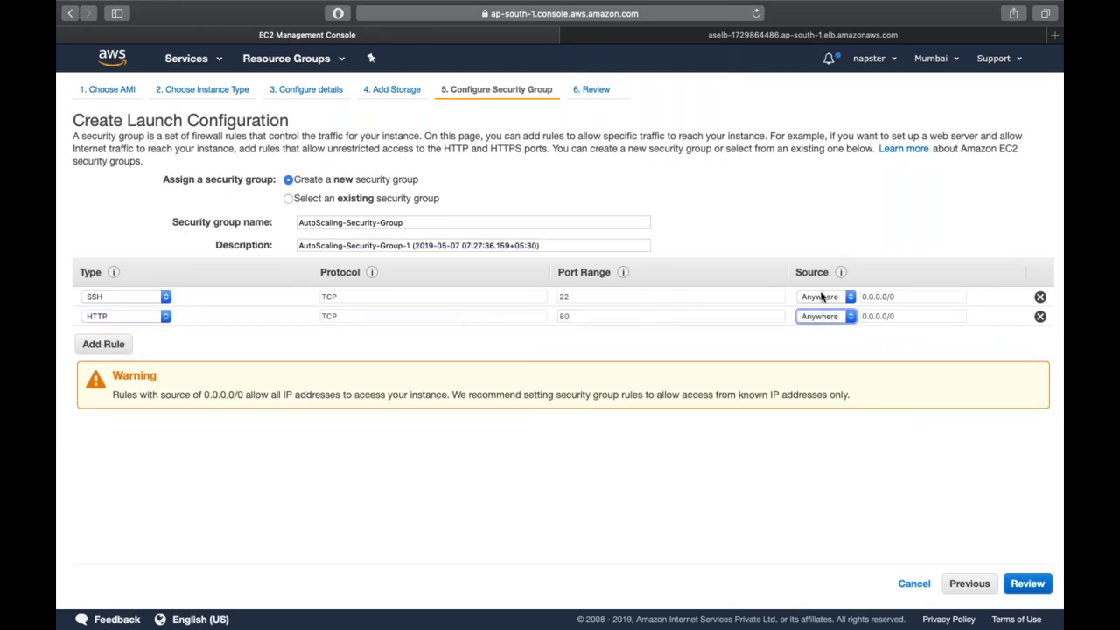
pyautogui.click(873, 335)
# - Review and create the launch configuration with the existing MumbaiKeyPair key pair, acknowledging access to its private key file
pyautogui.click(1028, 584)
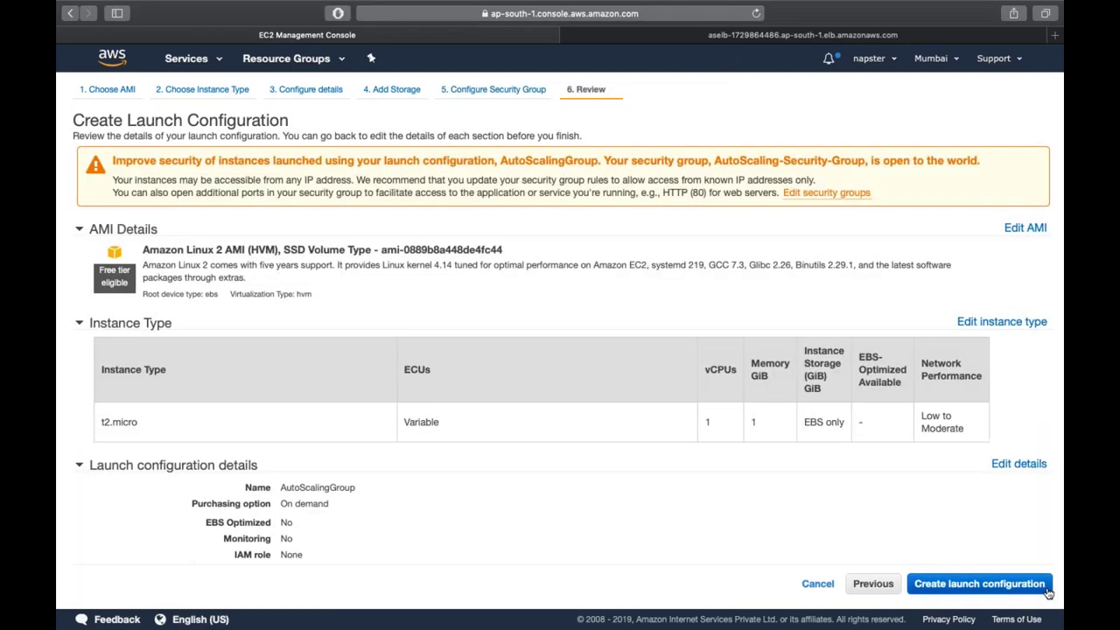
pyautogui.click(1047, 592)
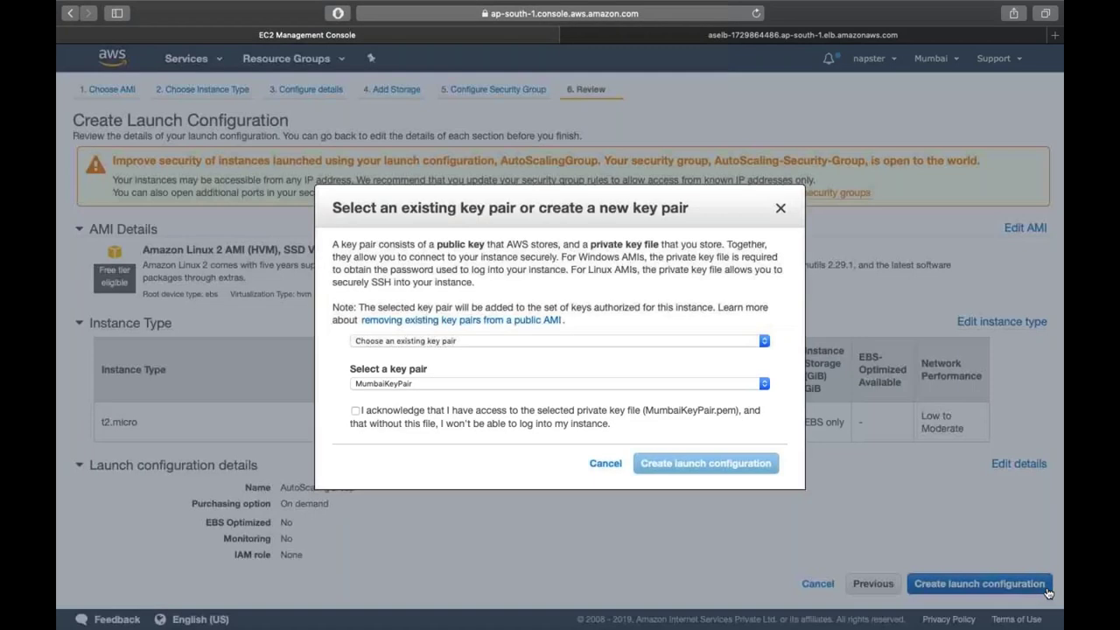
pyautogui.click(538, 410)
pyautogui.click(685, 469)
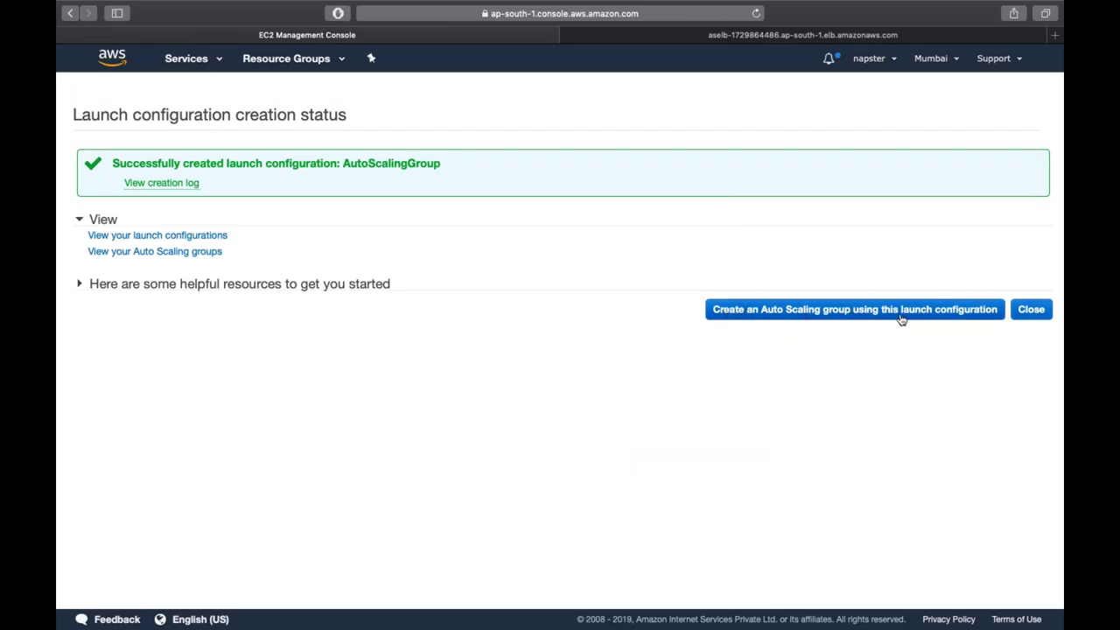
# - Start an Auto Scaling group from this launch configuration, name it ASGroup, and keep one starting instance and the default VPC
pyautogui.click(838, 311)
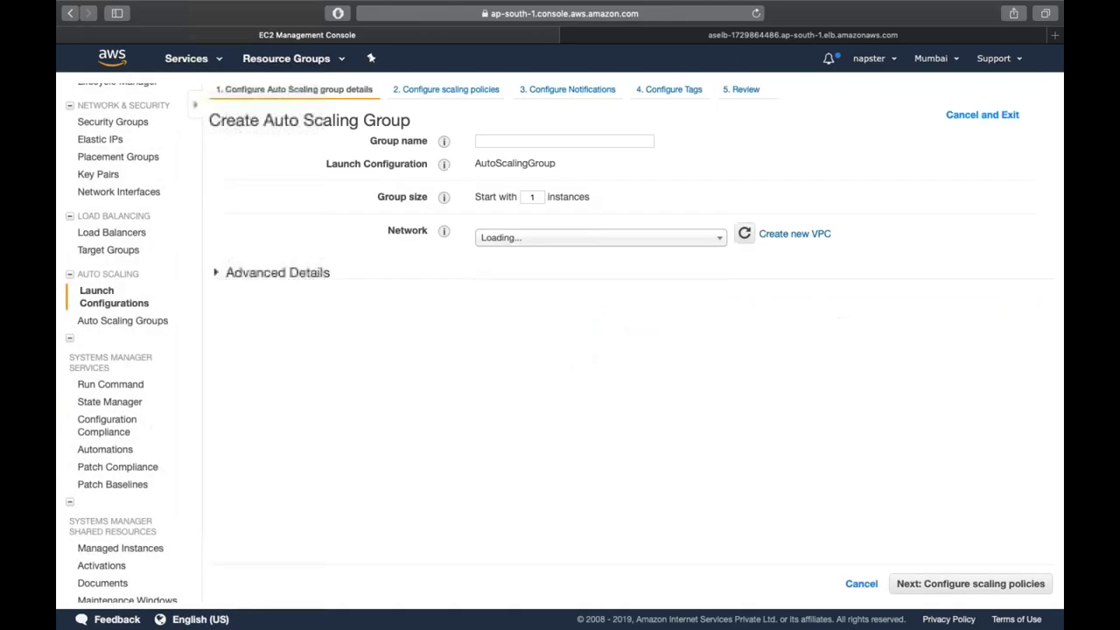
pyautogui.click(430, 145)
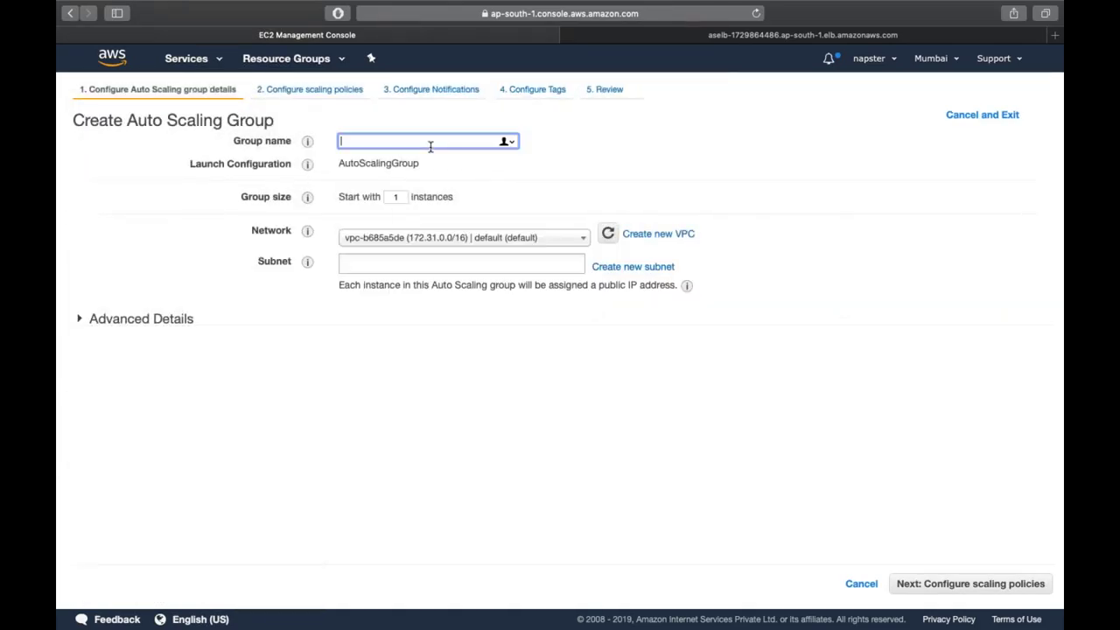
pyautogui.write('ASGroup')
pyautogui.click(401, 197)
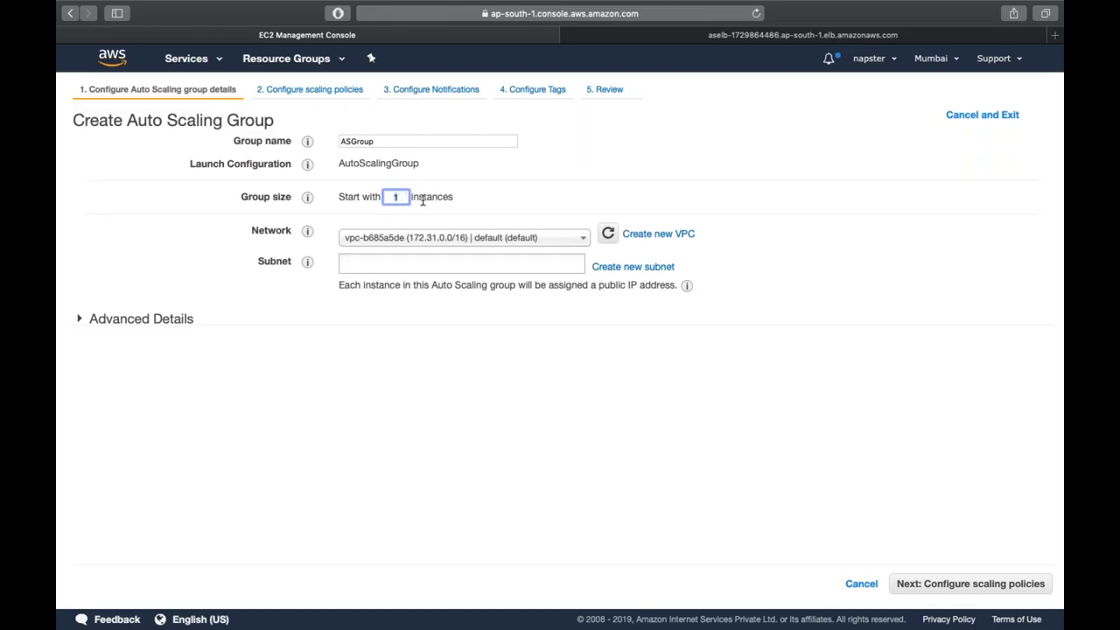
pyautogui.click(461, 217)
pyautogui.click(412, 244)
pyautogui.click(412, 247)
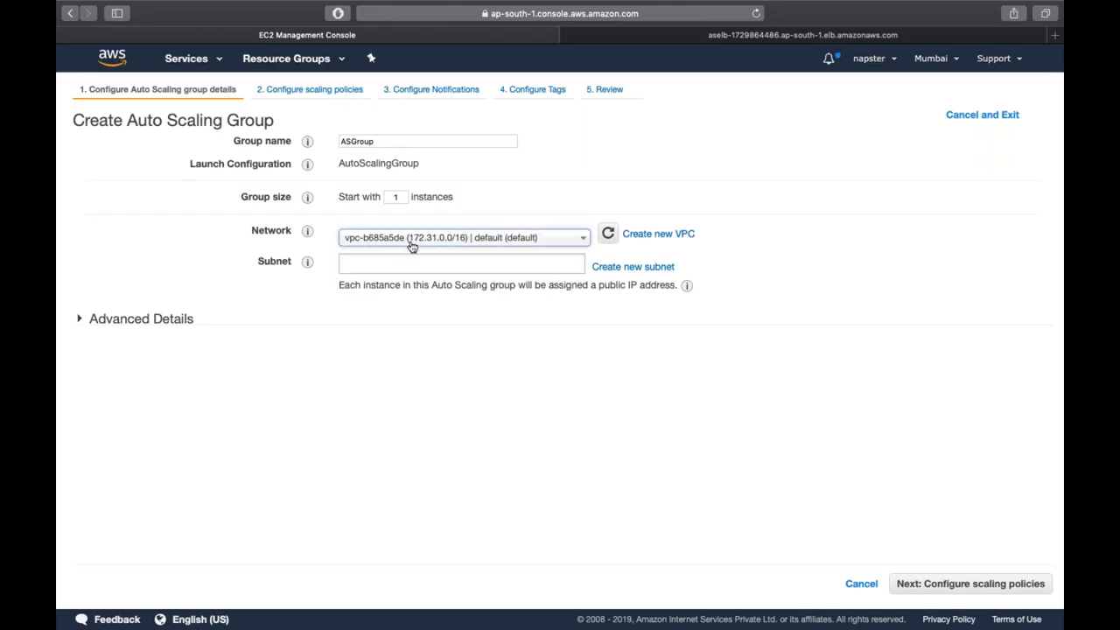
# - Add the default subnets in ap-south-1b and ap-south-1a to the Auto Scaling group
pyautogui.click(430, 268)
pyautogui.click(420, 292)
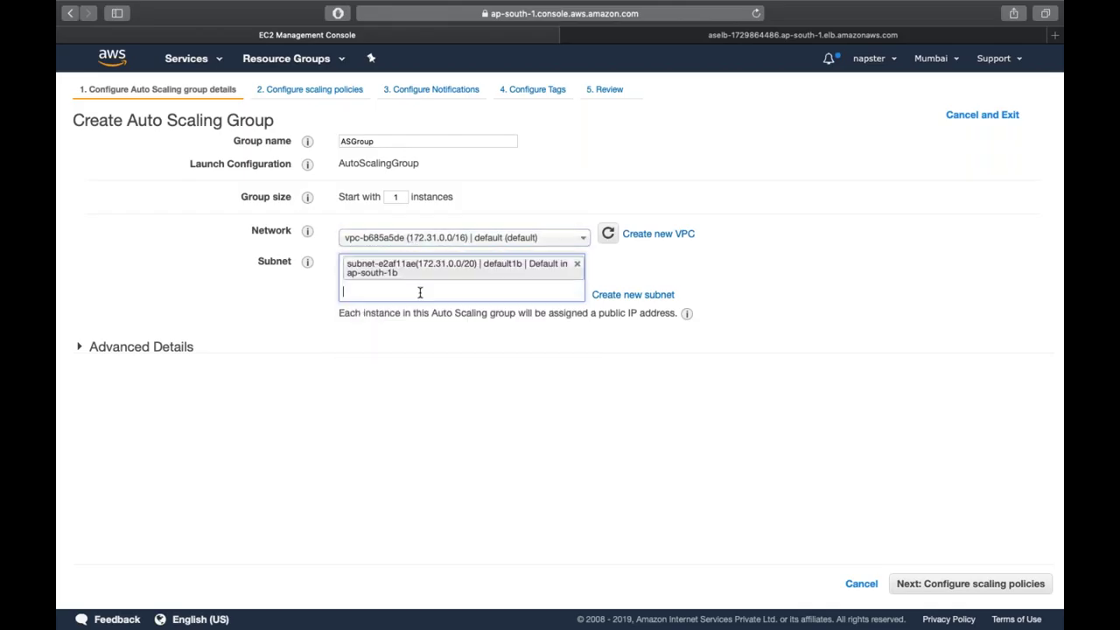
pyautogui.click(420, 292)
pyautogui.click(422, 313)
# - Enable receiving traffic from one or more load balancers in the group's advanced details
pyautogui.click(486, 375)
pyautogui.scroll(-1, 299, 394)
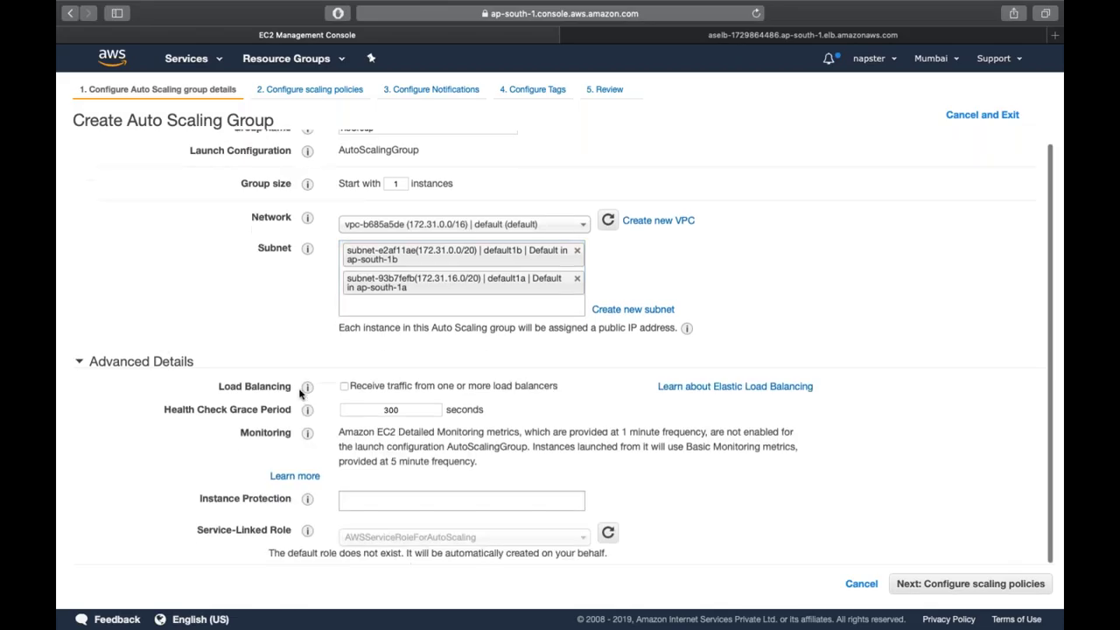
pyautogui.click(170, 368)
pyautogui.click(169, 371)
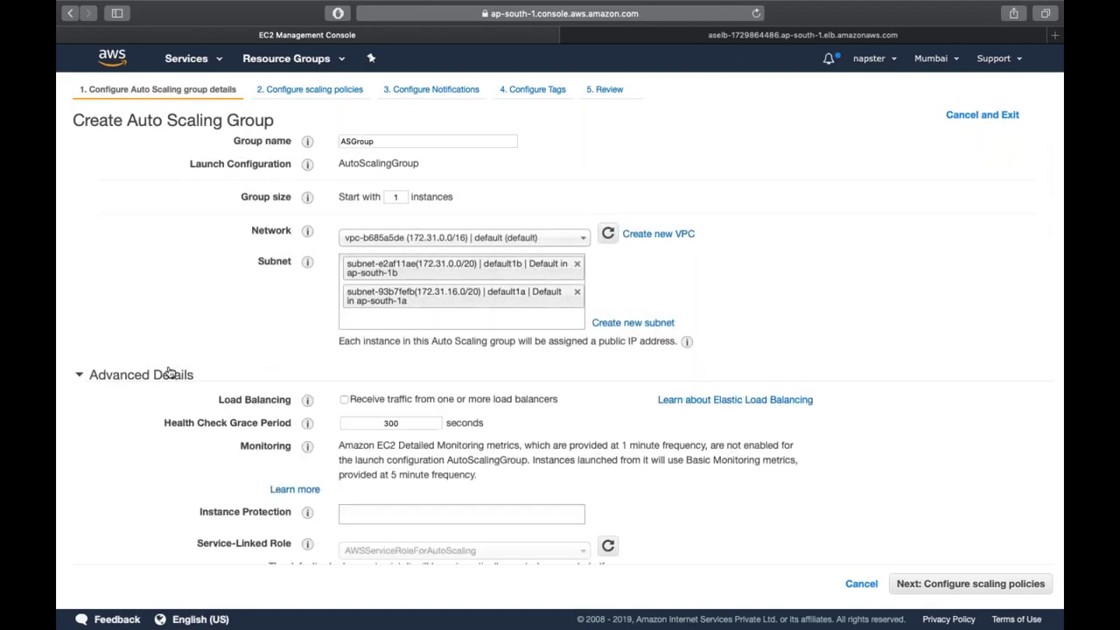
pyautogui.moveTo(311, 423)
pyautogui.click(449, 400)
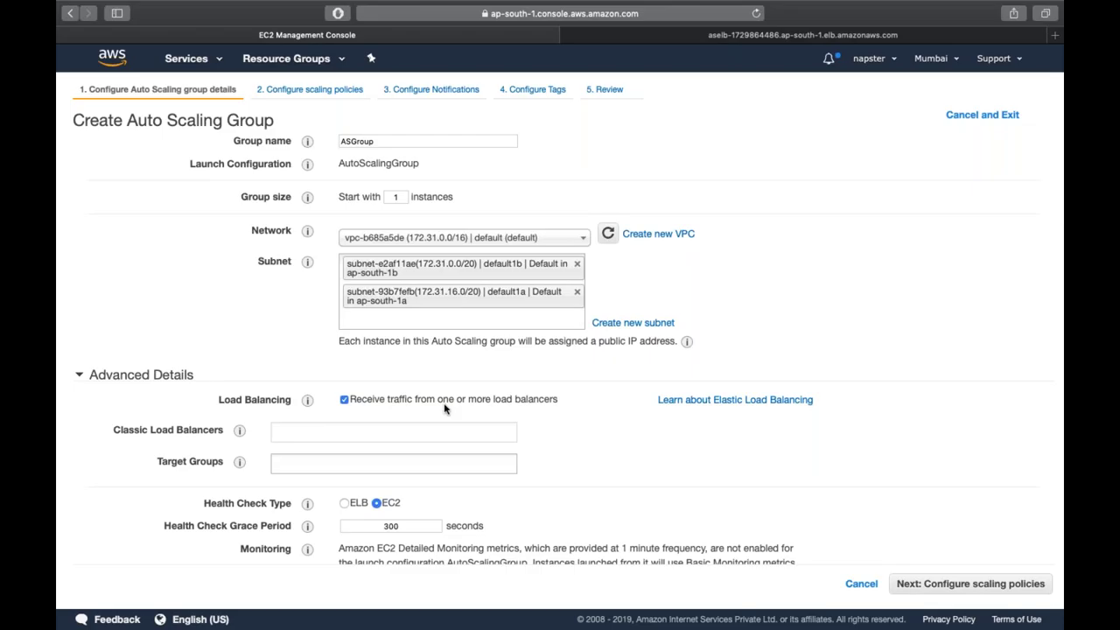
# - Assign the target group ASTarget, keep the EC2 health check type, and continue to the scaling policies
pyautogui.click(420, 463)
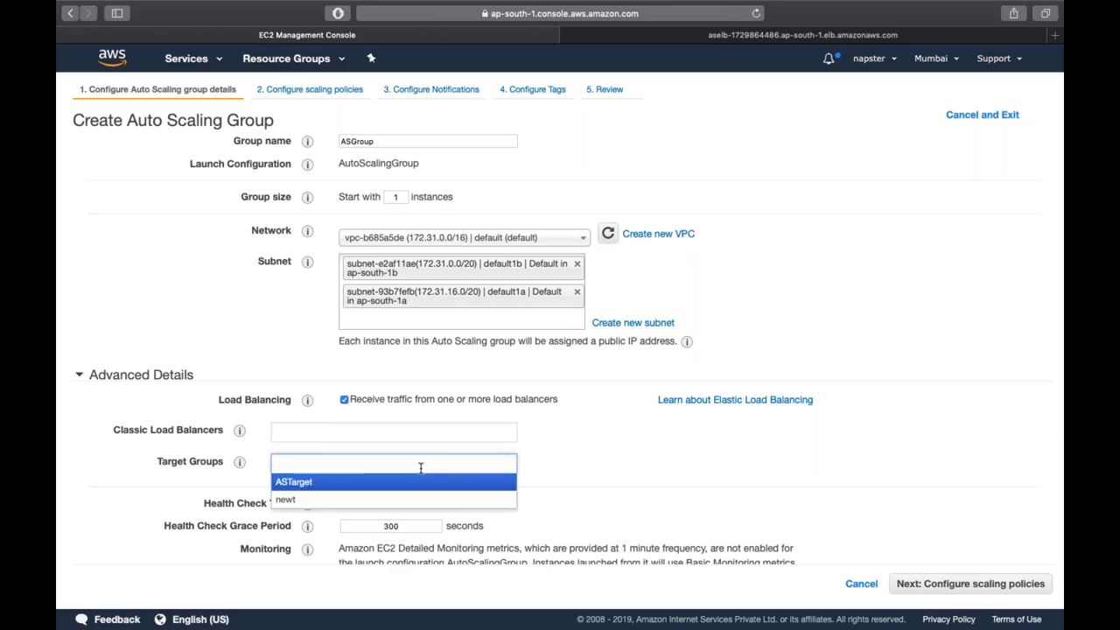
pyautogui.click(613, 468)
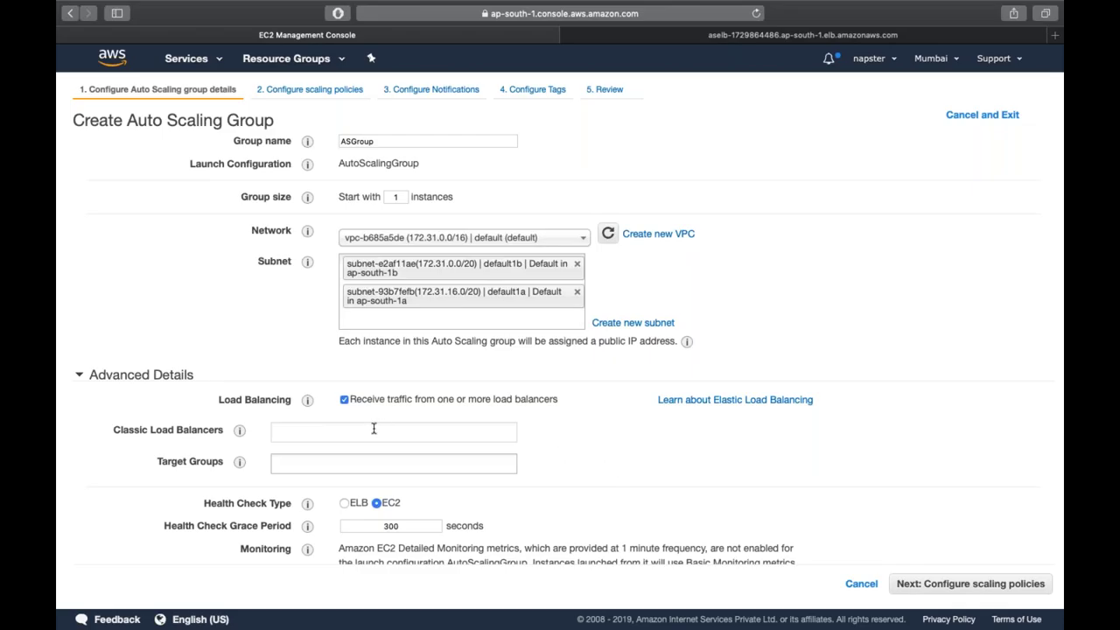
pyautogui.scroll(-2, 385, 411)
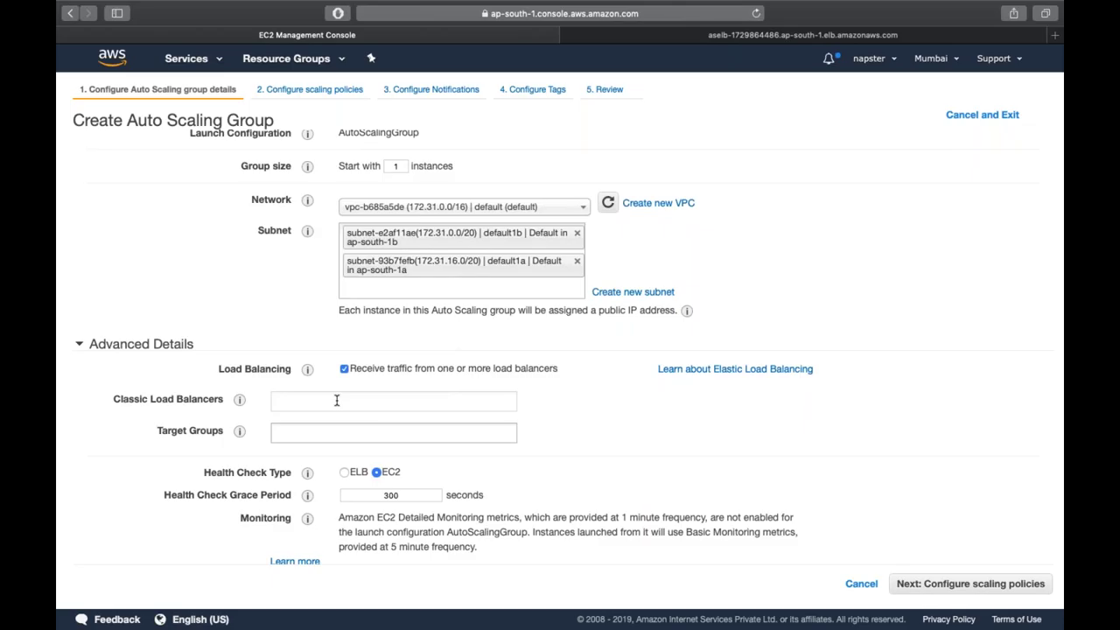
pyautogui.click(284, 434)
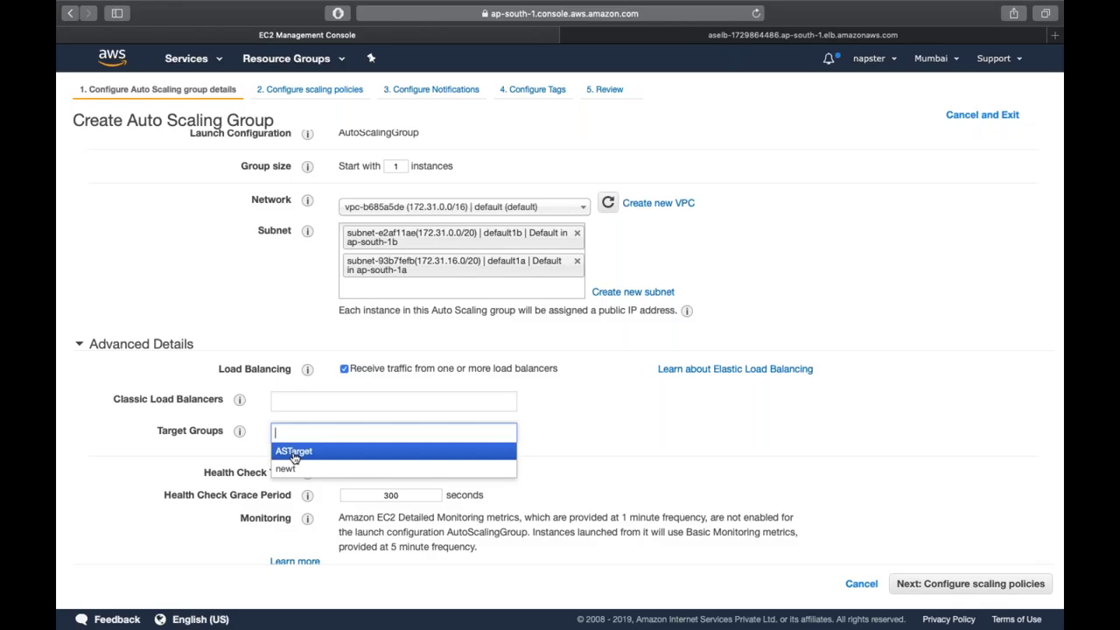
pyautogui.click(294, 453)
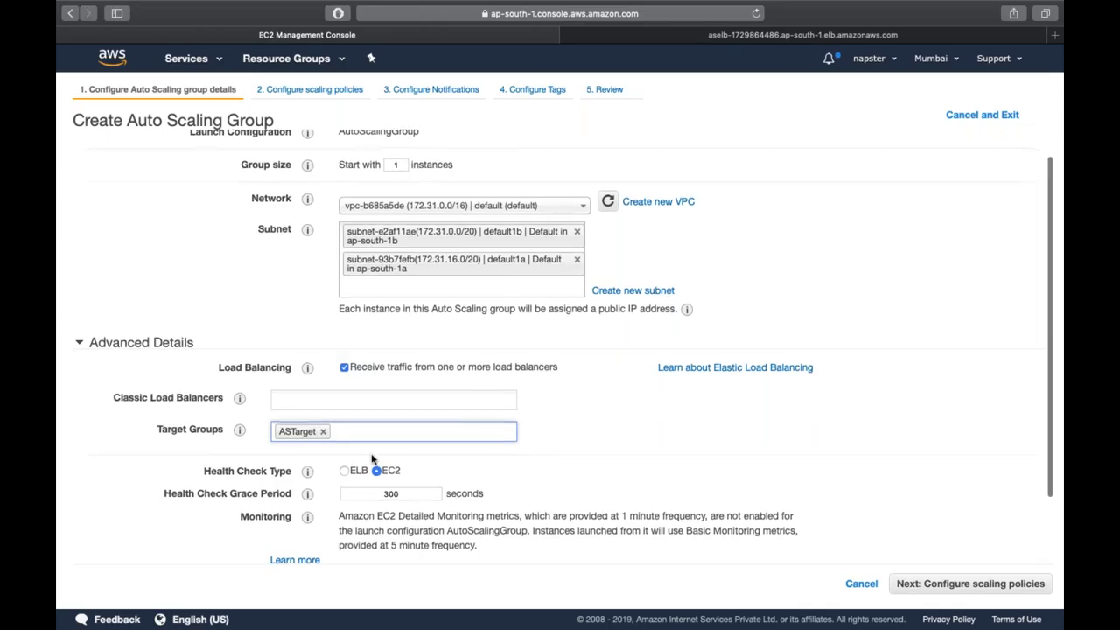
pyautogui.scroll(-3, 376, 447)
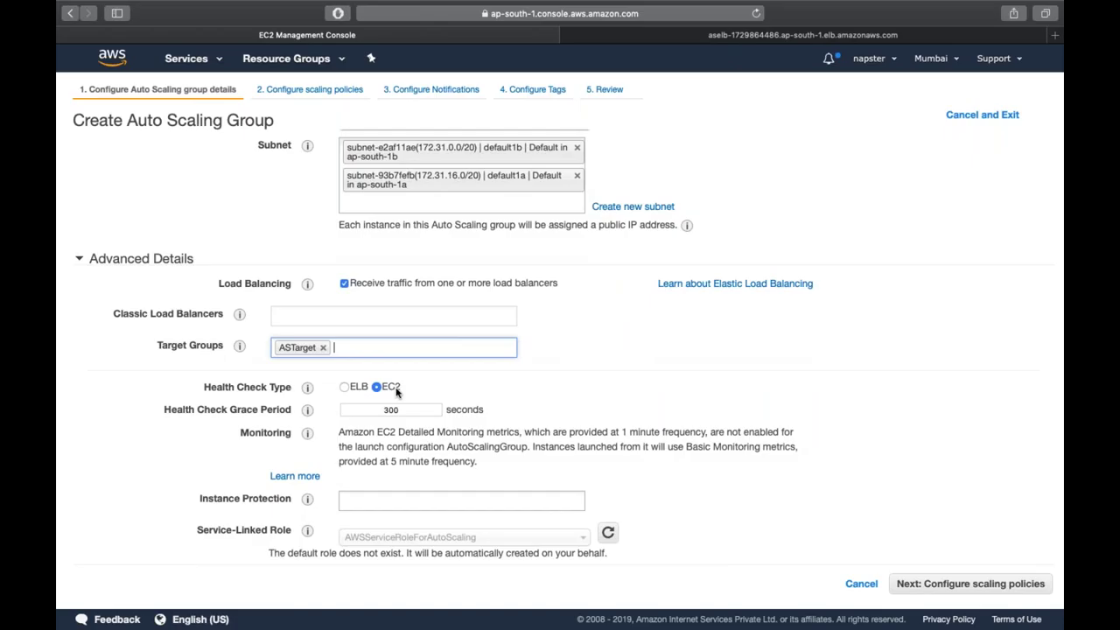
pyautogui.click(941, 583)
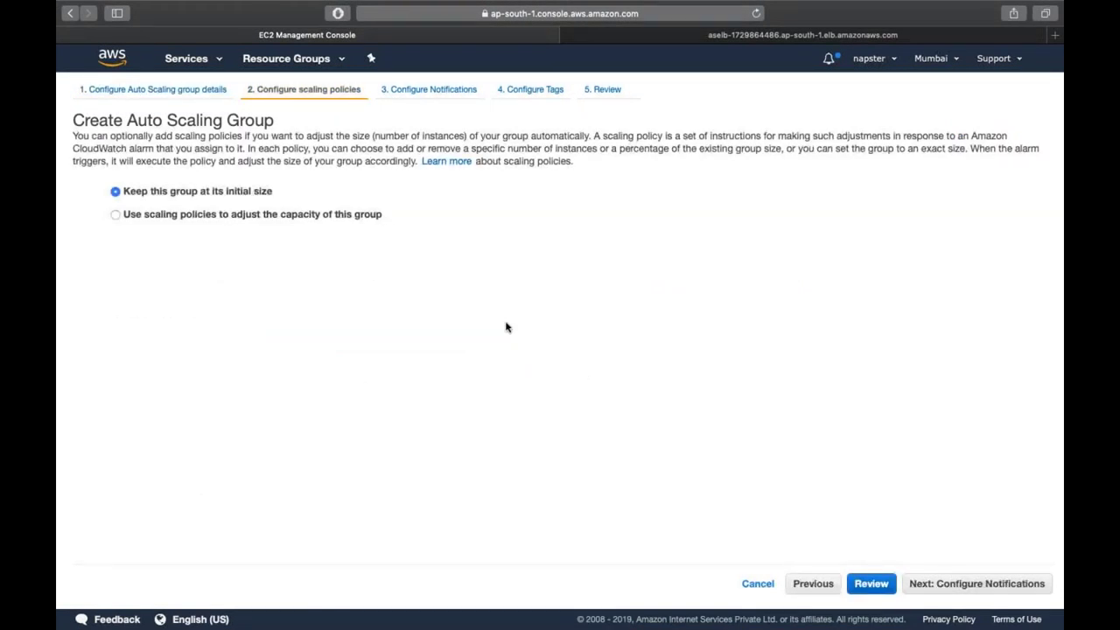
# - Use scaling policies to adjust the group's capacity, scaling between 1 and 5 instances
pyautogui.click(194, 215)
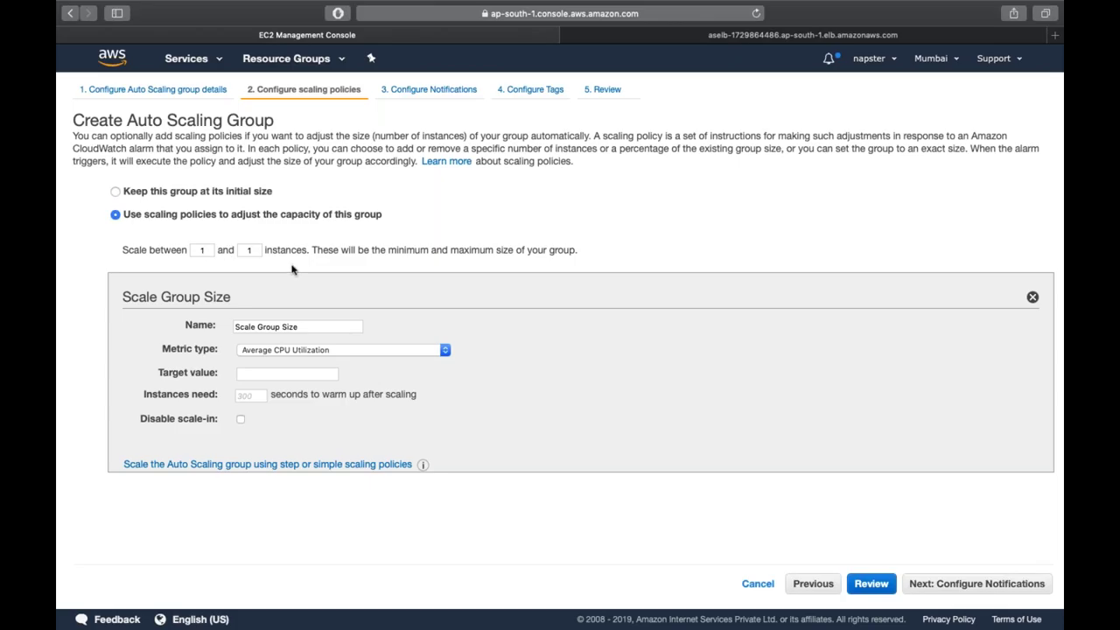
pyautogui.click(260, 250)
pyautogui.press('BackSpace')
pyautogui.write('5')
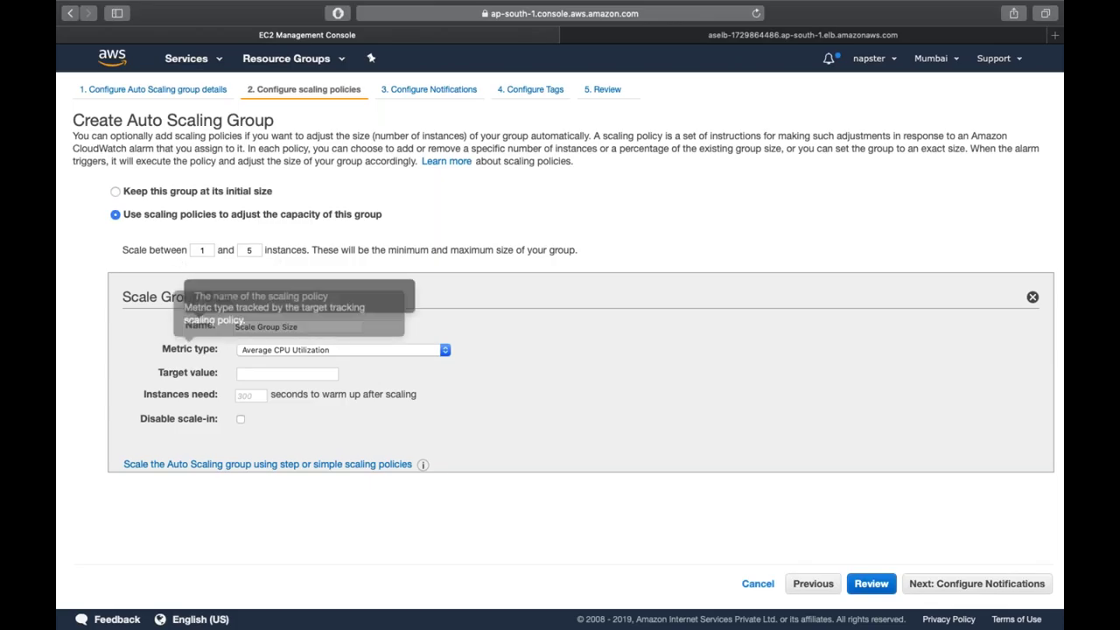
# - Keep Average CPU Utilization as the scaling policy's metric type and set its target value to 70
pyautogui.click(299, 350)
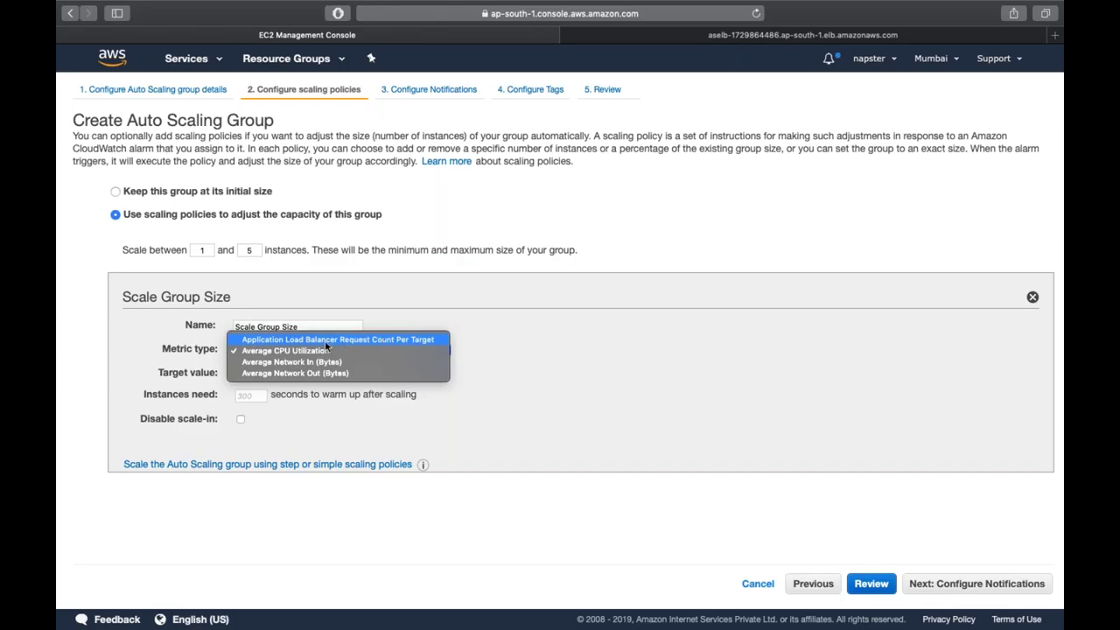
pyautogui.click(305, 352)
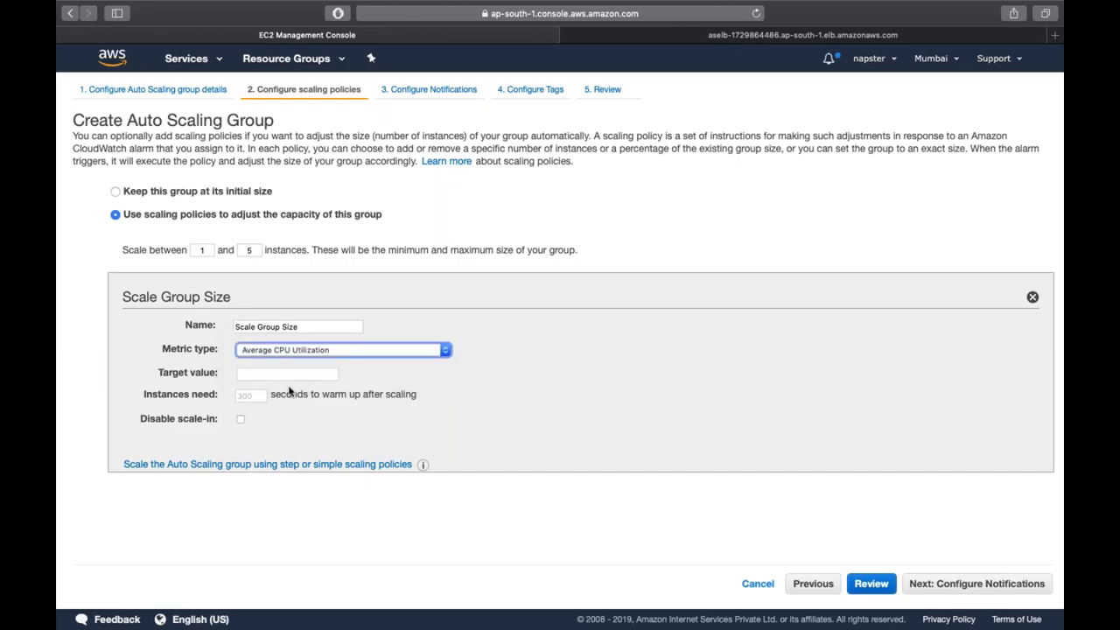
pyautogui.click(287, 374)
pyautogui.write('70')
pyautogui.click(647, 387)
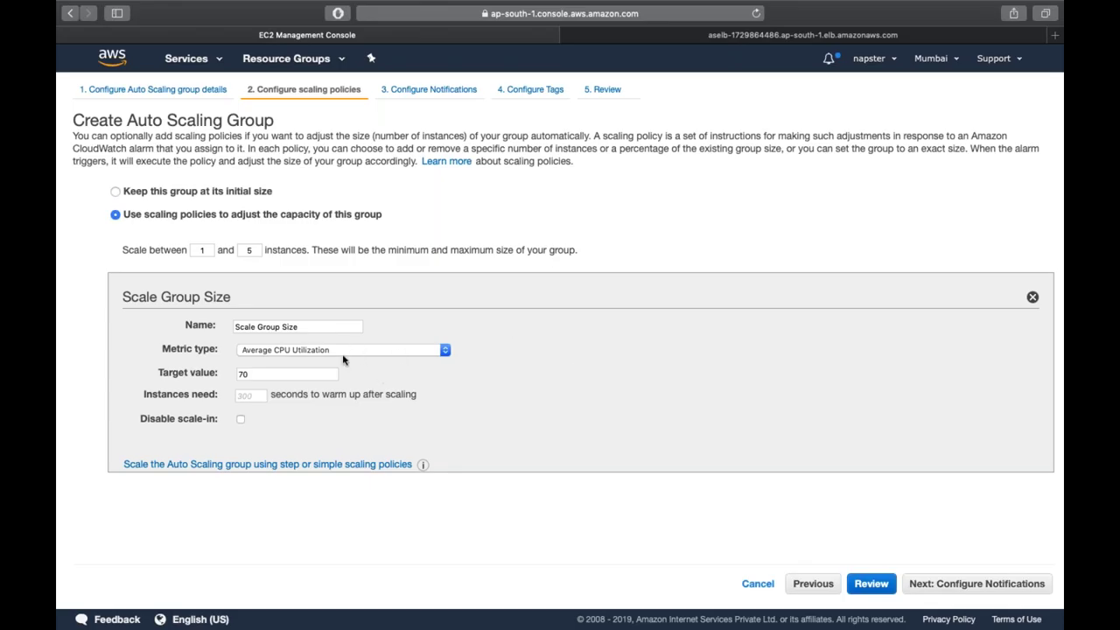
# - Set the scaling policy's target value to 60 and continue to the notification settings
pyautogui.click(323, 373)
pyautogui.doubleClick(323, 374)
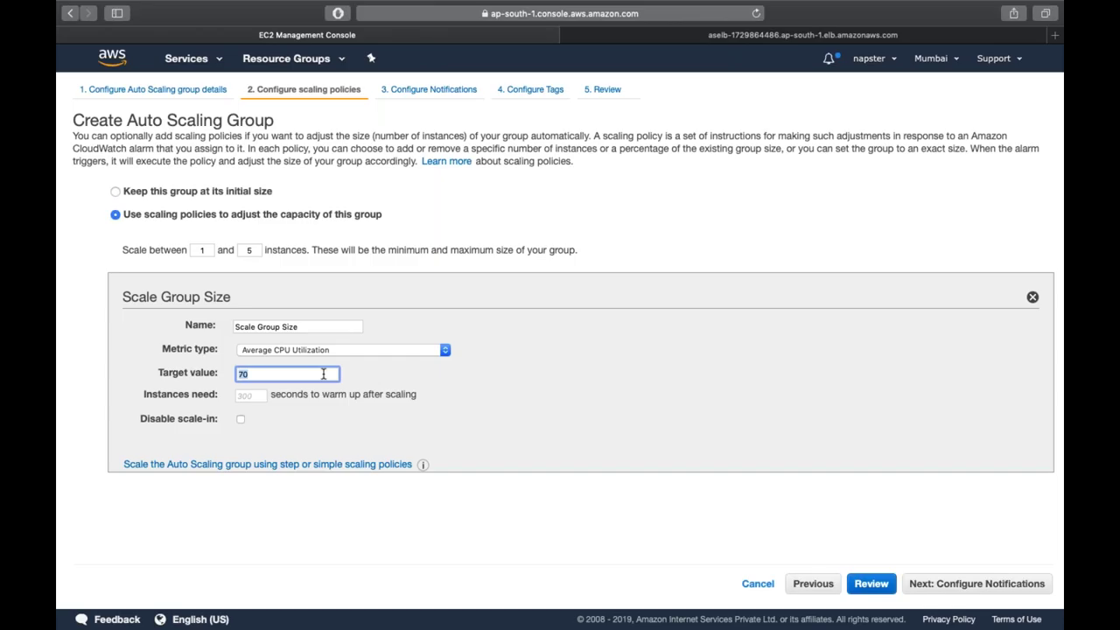
pyautogui.write('60')
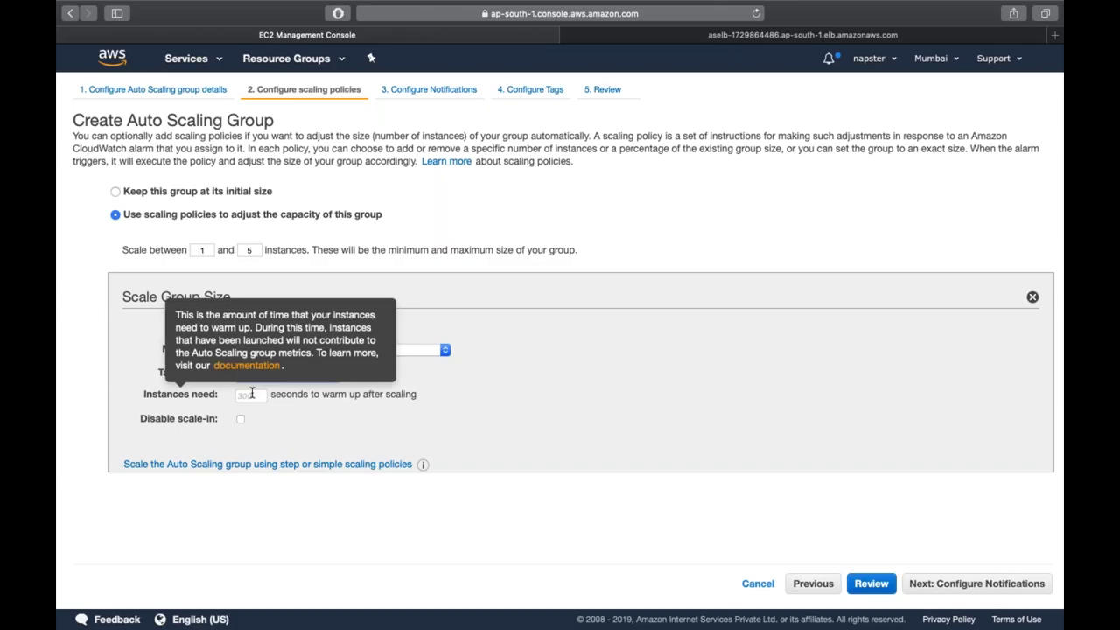
pyautogui.click(600, 458)
pyautogui.click(997, 586)
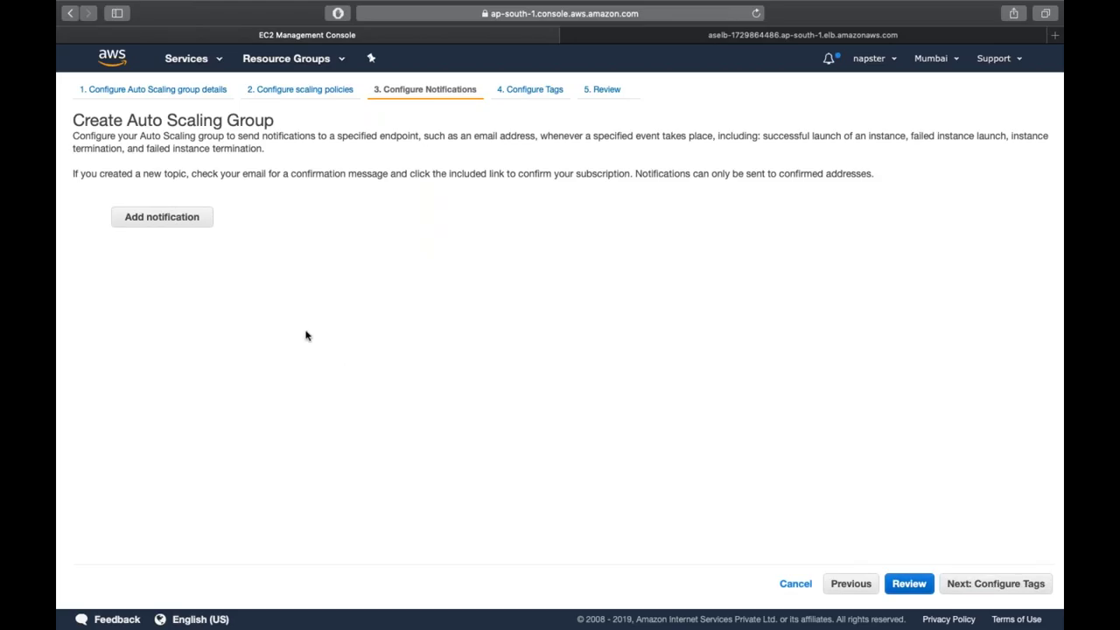
# - Add a notification for the group's instance events and remove it again
pyautogui.click(181, 224)
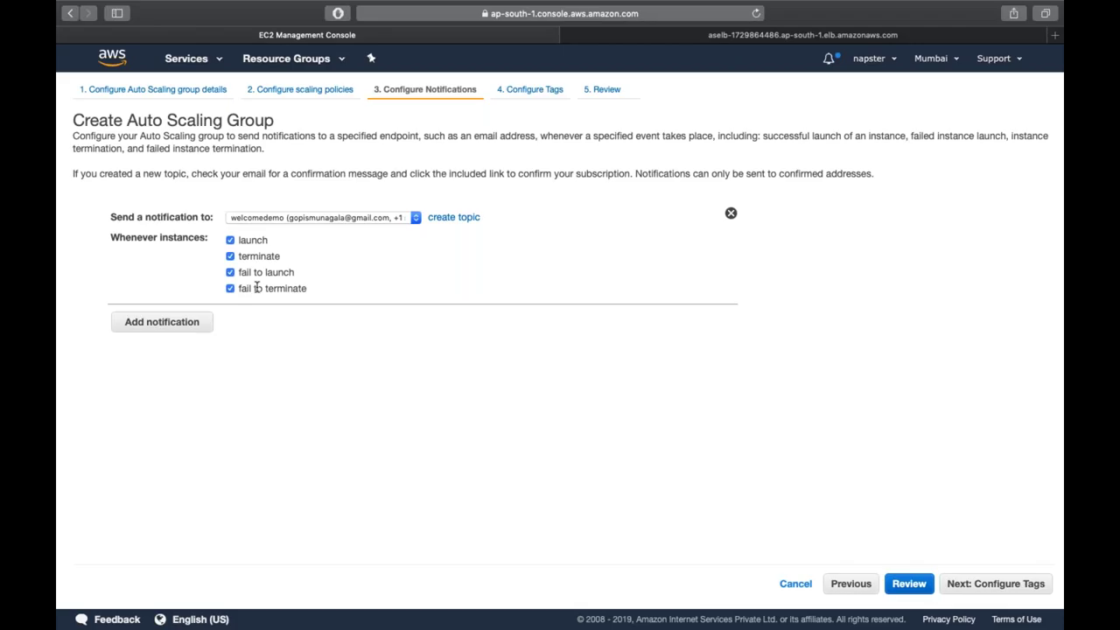
pyautogui.click(731, 215)
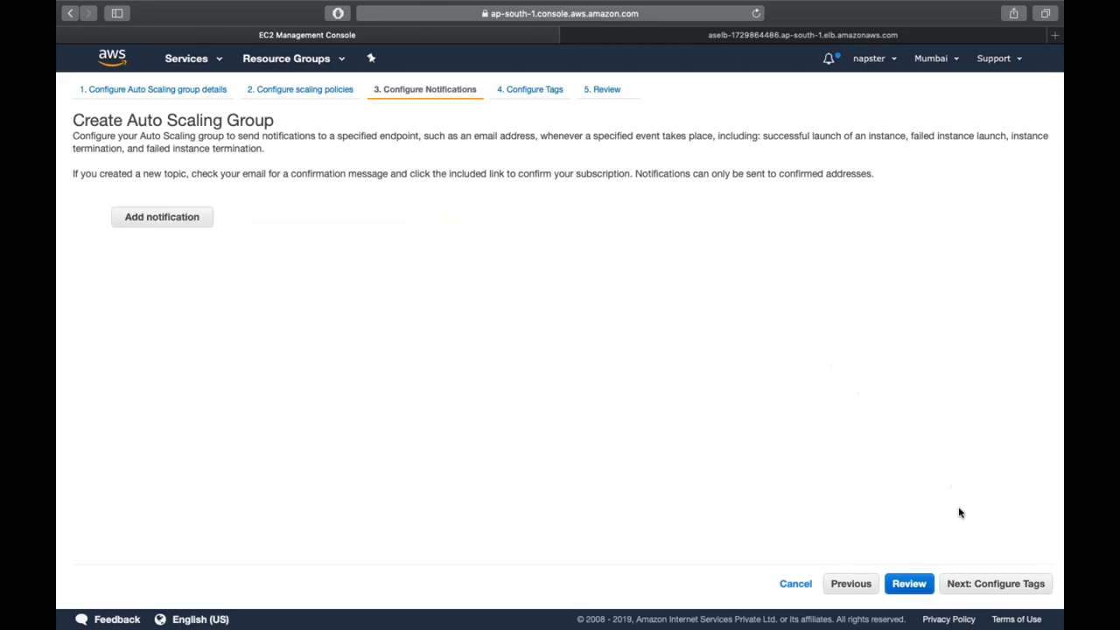
# - Skip the notifications, tag the group with key Name and value AutoScalingMode, and go to the review
pyautogui.click(977, 583)
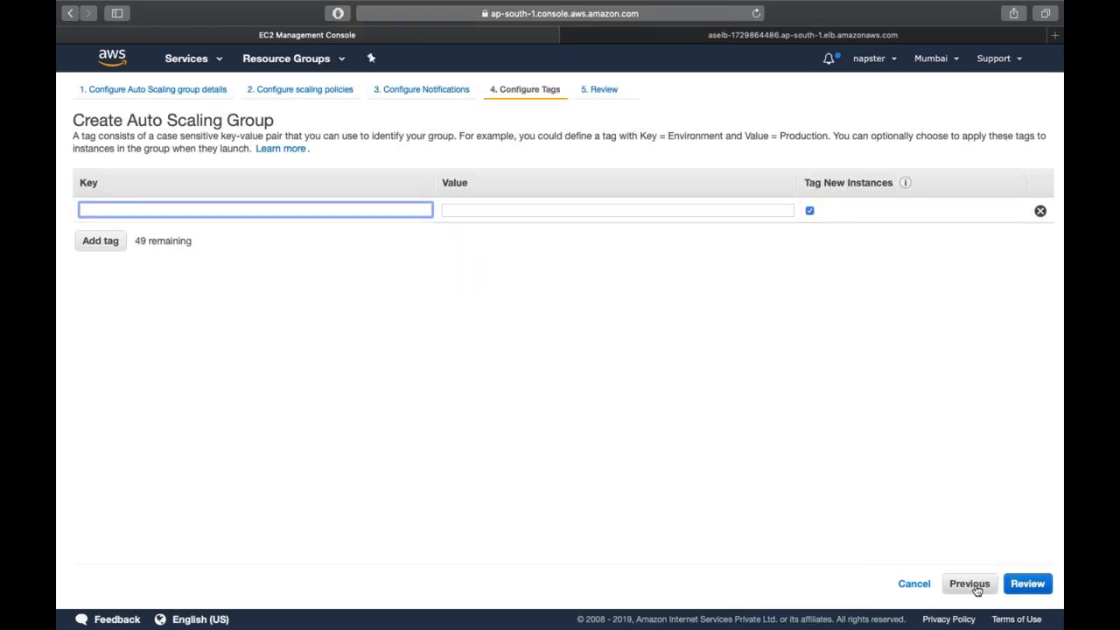
pyautogui.write('NAme')
pyautogui.press('Tab')
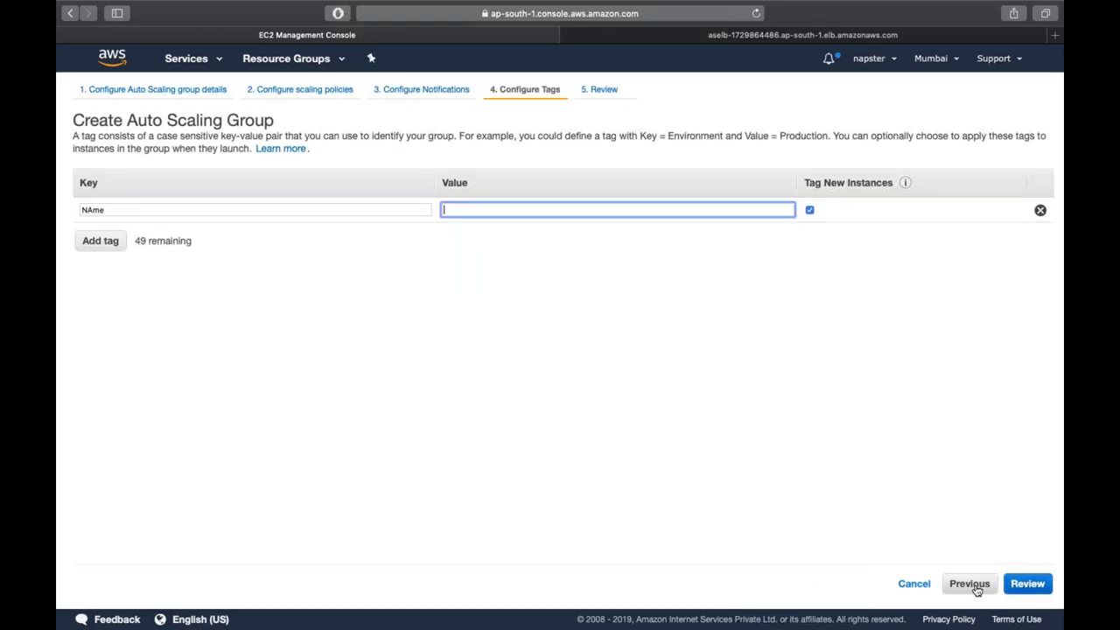
pyautogui.hotkey('shift', 'Tab')
pyautogui.write('Name')
pyautogui.press('Tab')
pyautogui.write('AutoScalingMode')
pyautogui.click(1027, 584)
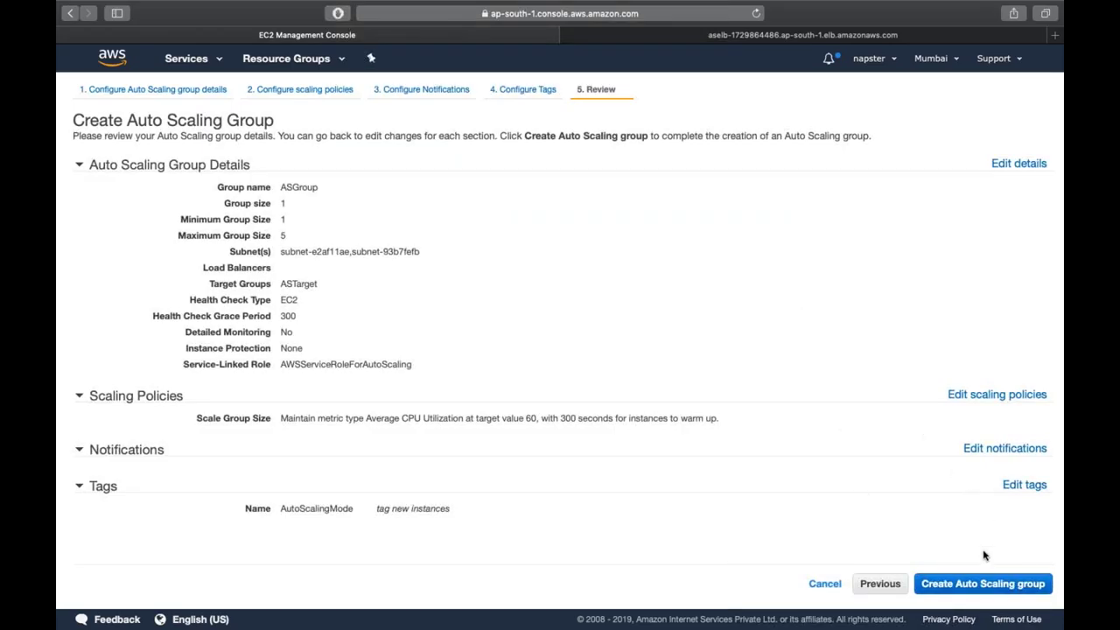
# - Reopen the group details from the review, set the group to start with 0 instances, and continue to the scaling policies
pyautogui.click(1006, 170)
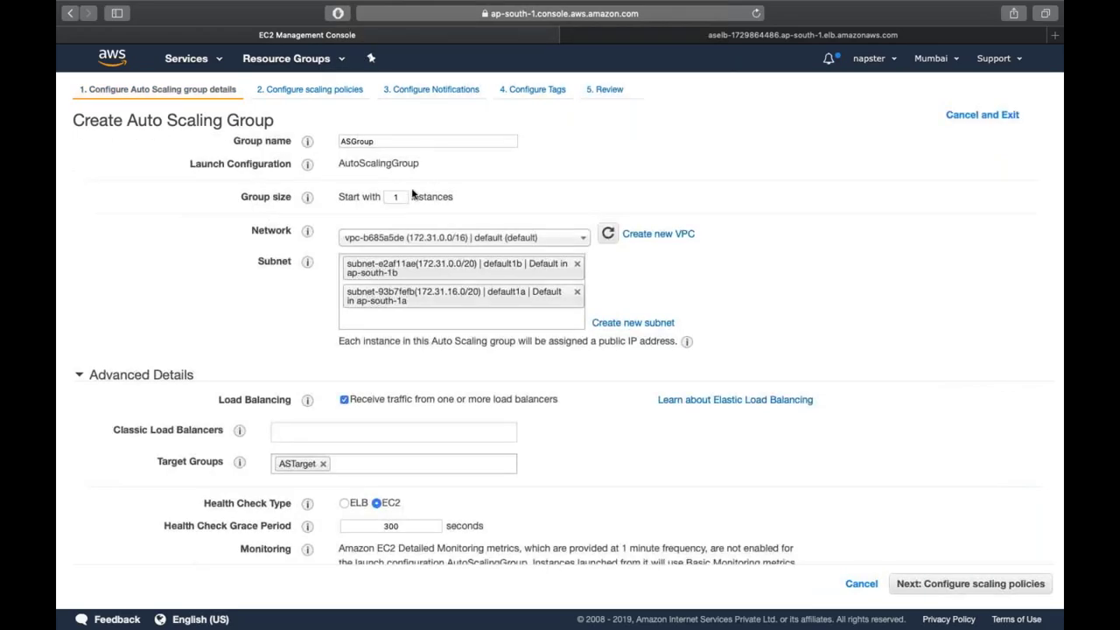
pyautogui.click(400, 197)
pyautogui.press('BackSpace')
pyautogui.write('0')
pyautogui.click(990, 585)
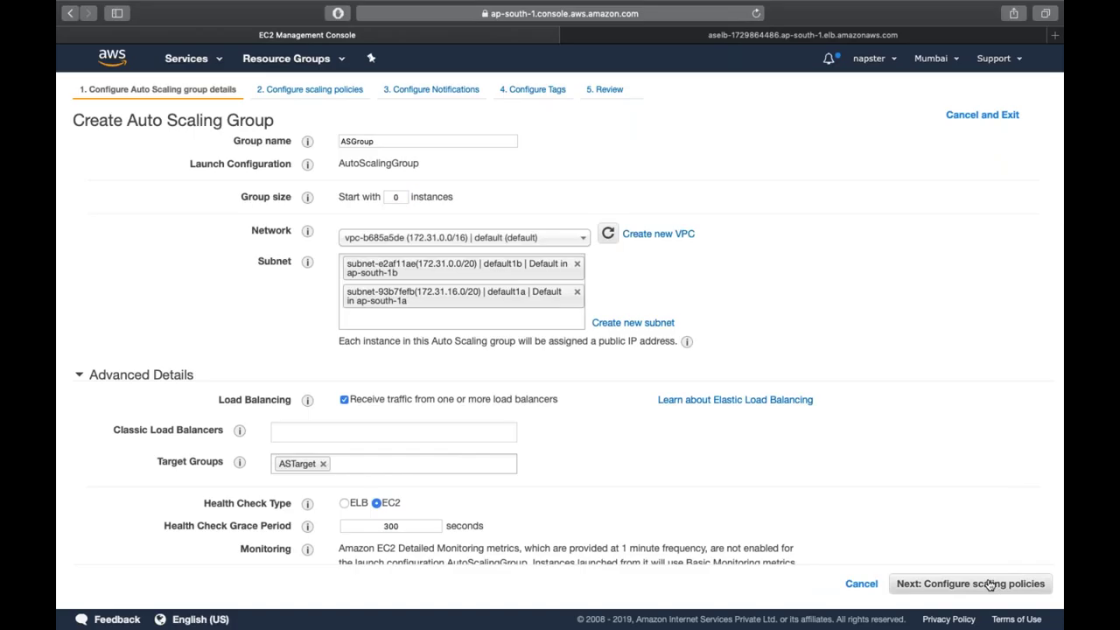
pyautogui.click(993, 584)
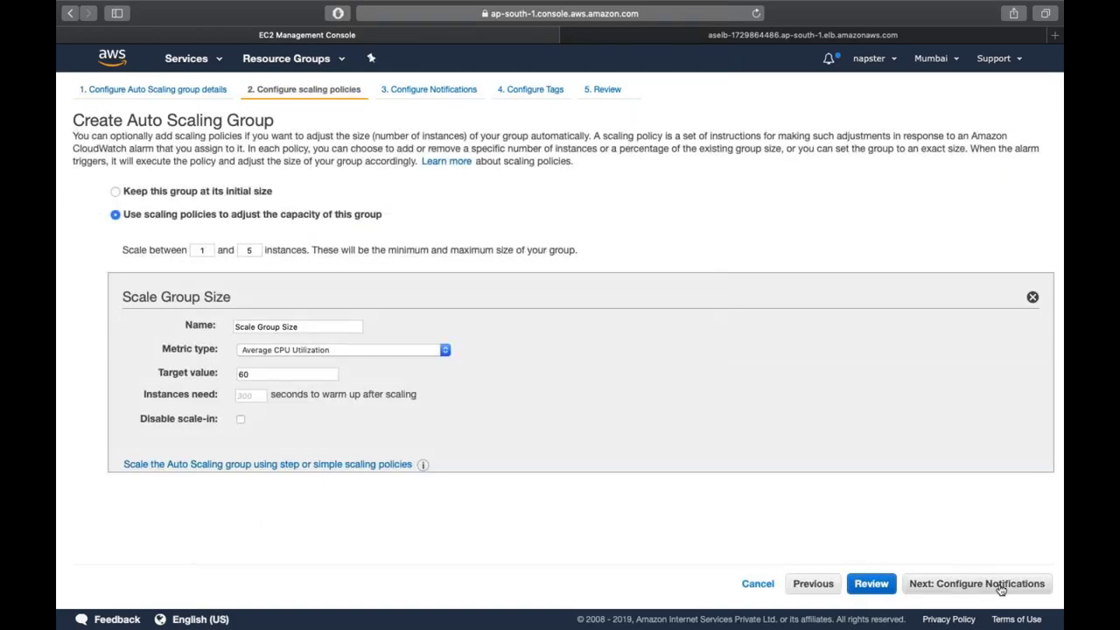
# - Set the minimum group size to 0 instances and proceed past the notifications to the tags
pyautogui.click(213, 252)
pyautogui.press('BackSpace')
pyautogui.write('0')
pyautogui.click(960, 584)
pyautogui.click(968, 584)
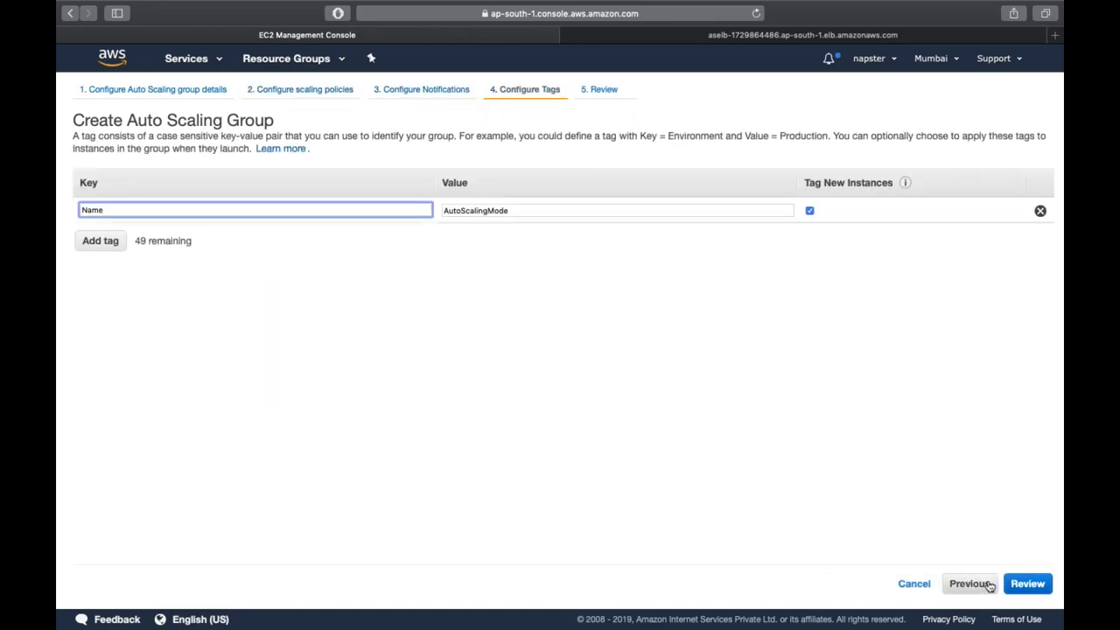
# - Try to create the Auto Scaling group from the review, retry the scaling policies task, and go back to the review
pyautogui.click(1038, 584)
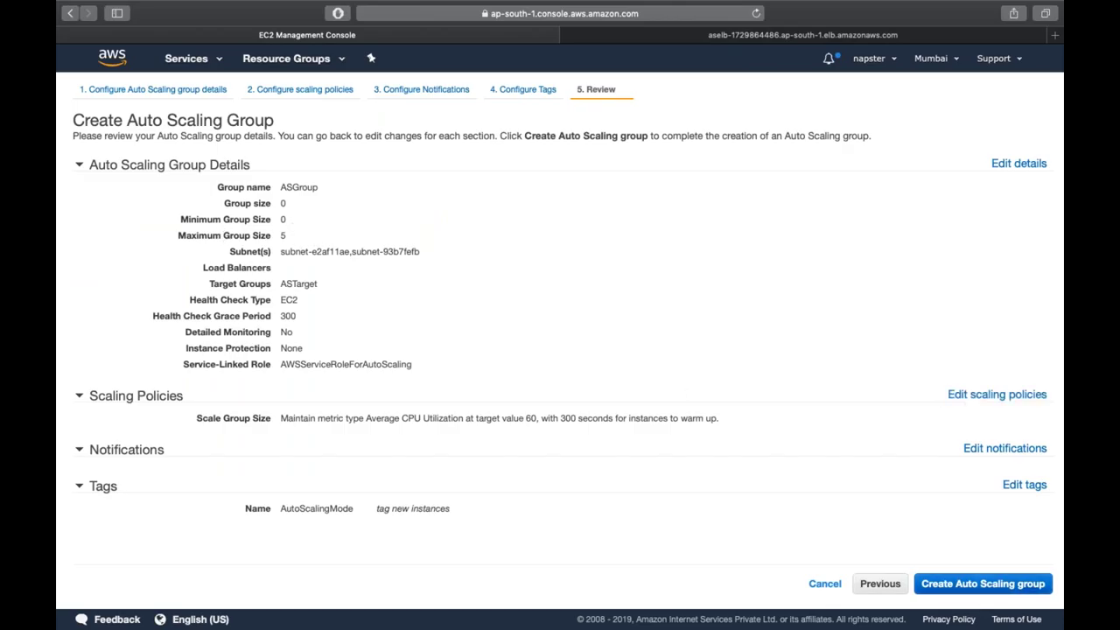
pyautogui.click(987, 584)
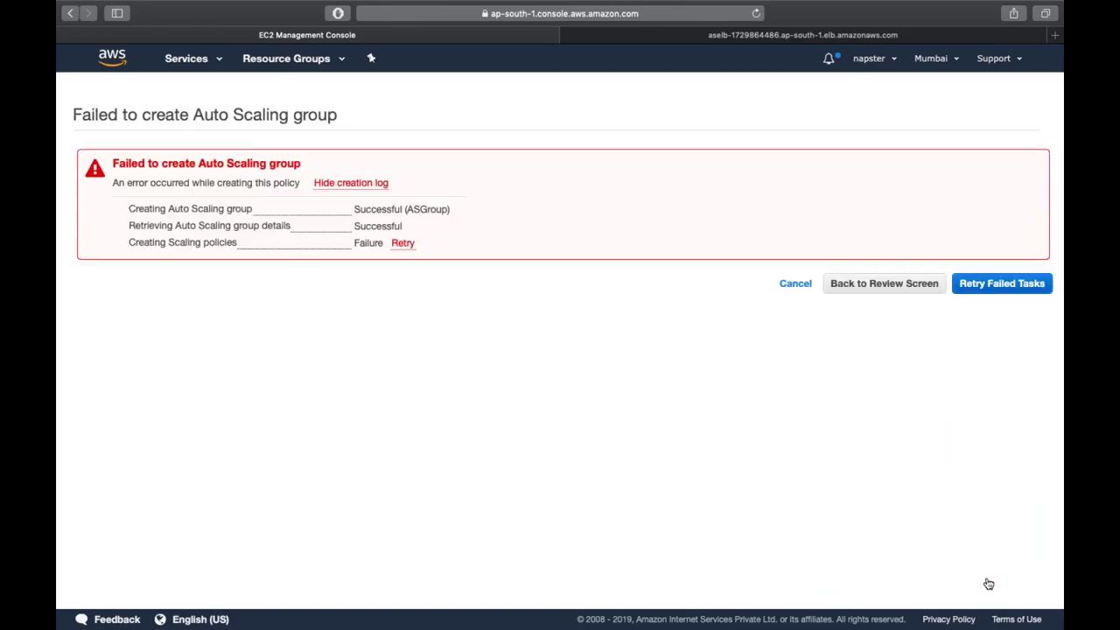
pyautogui.click(403, 244)
pyautogui.click(846, 284)
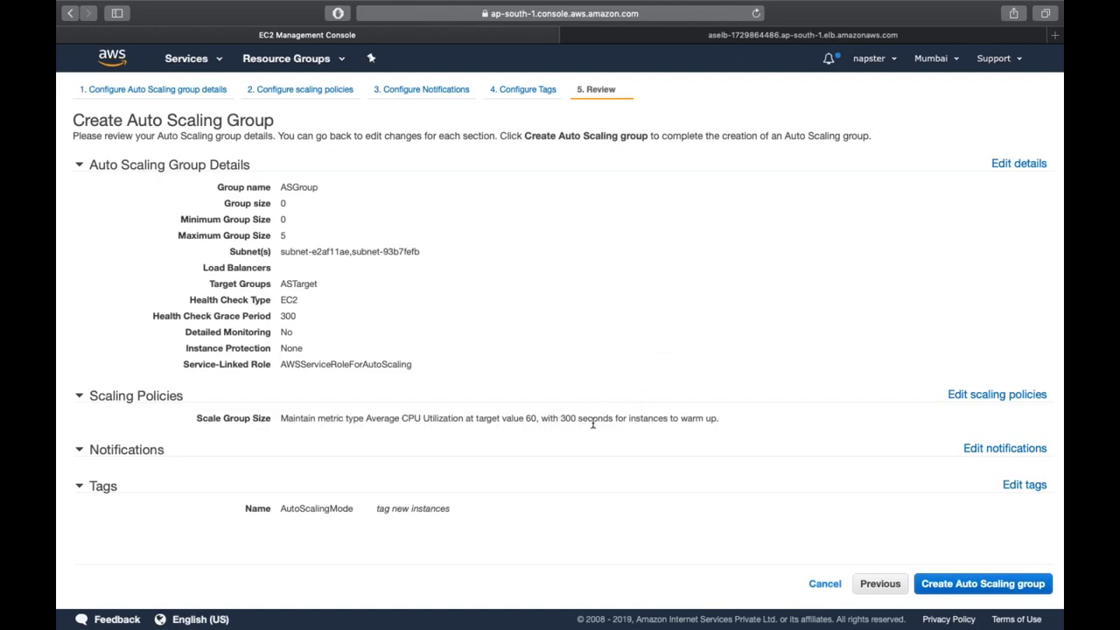
# - Edit the scaling policies, set the Average CPU Utilization target value to 70, and continue to the notifications
pyautogui.click(962, 396)
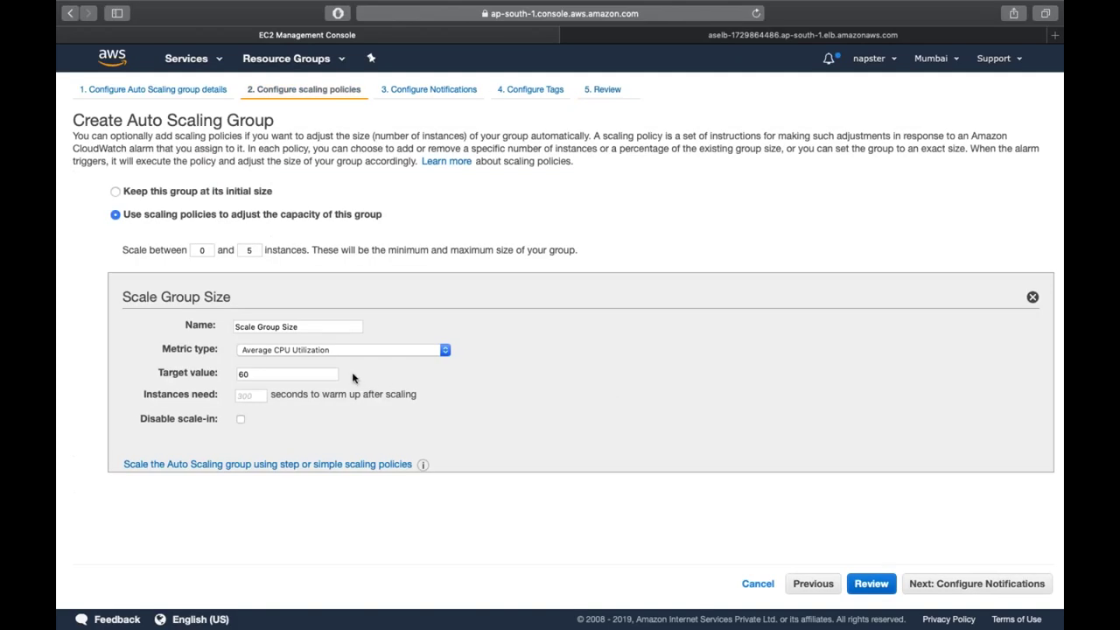
pyautogui.click(317, 372)
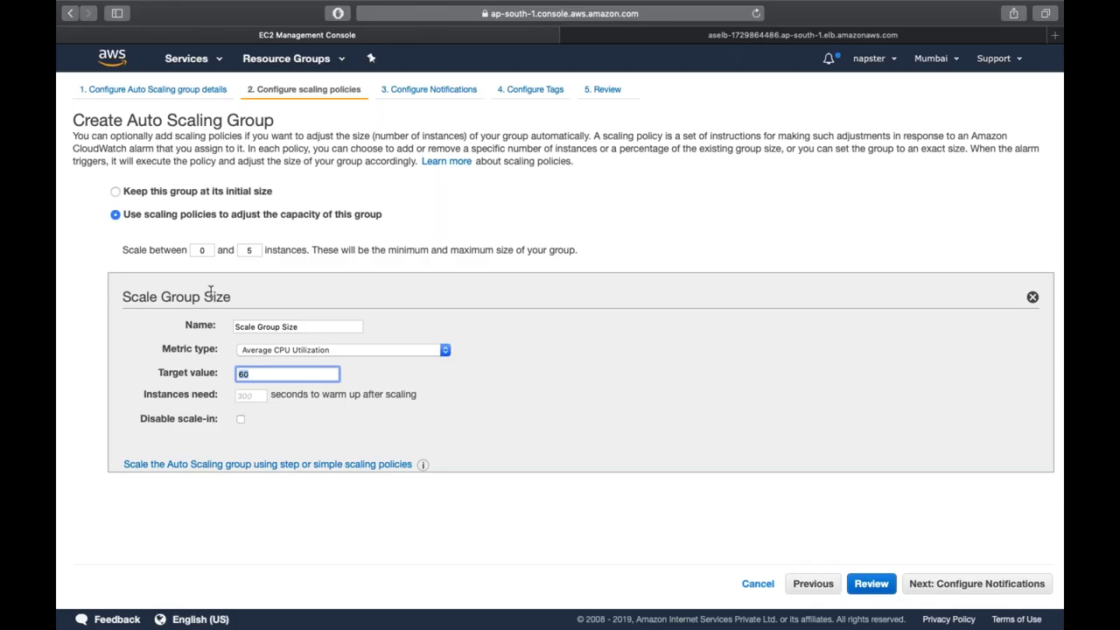
pyautogui.write('70')
pyautogui.click(998, 586)
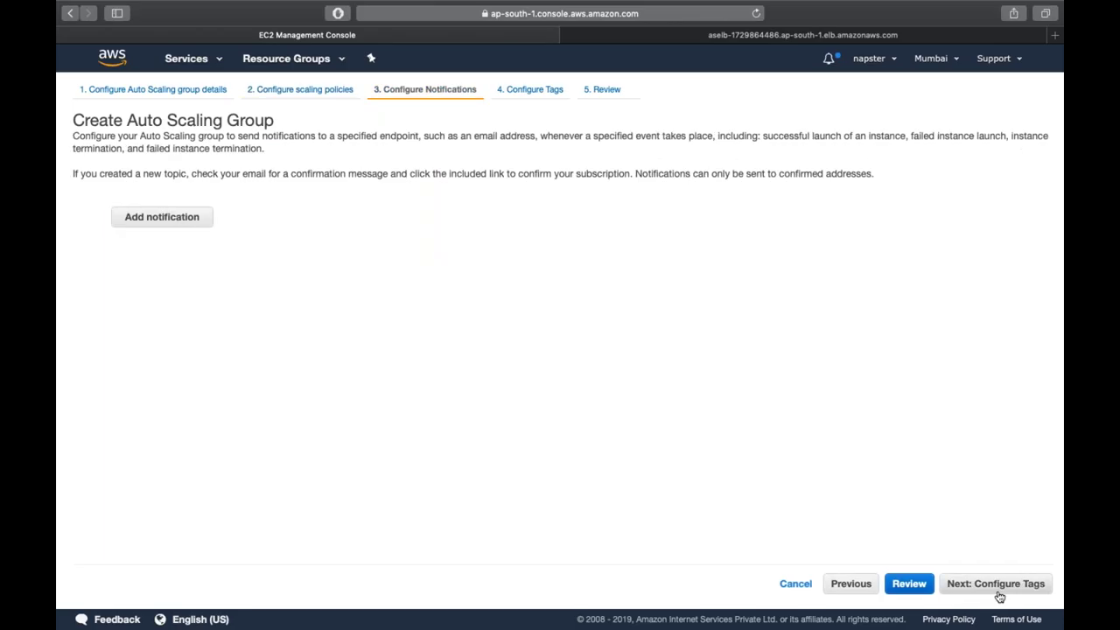
# - Proceed through the tags and review, create the Auto Scaling group, and enlarge the details pane of ASGroup
pyautogui.click(999, 586)
pyautogui.click(1020, 591)
pyautogui.click(1035, 589)
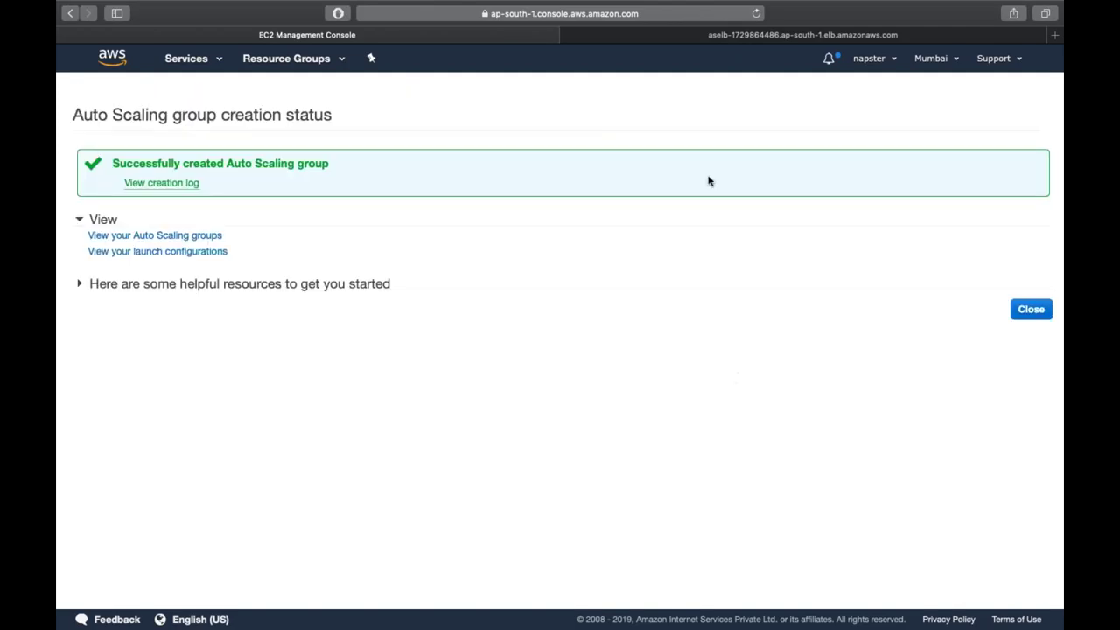
pyautogui.click(1030, 310)
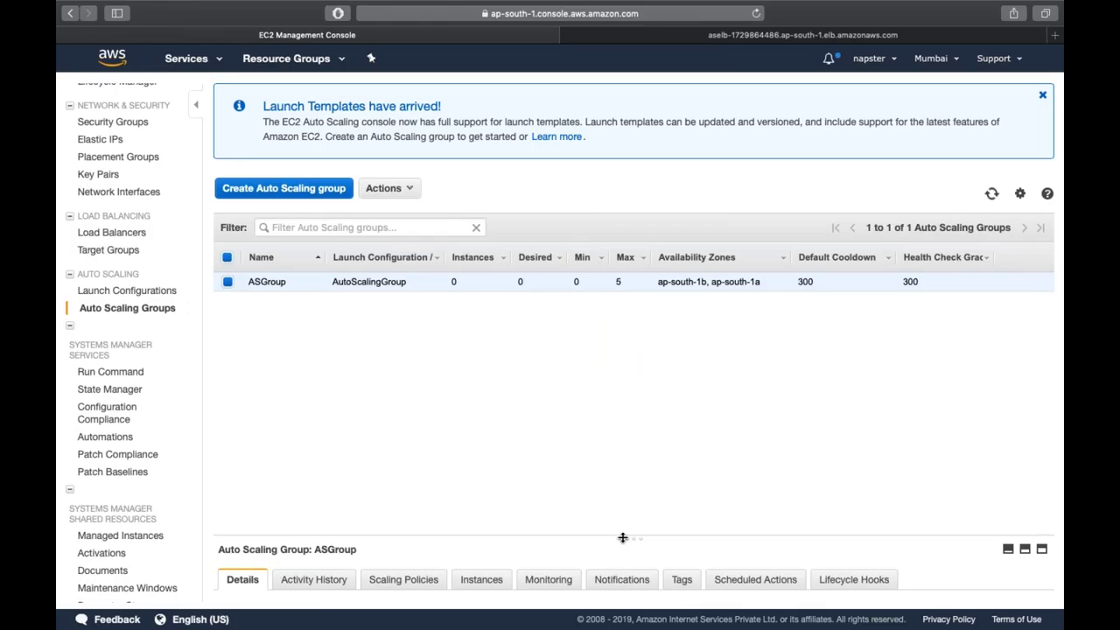
pyautogui.moveTo(622, 538); pyautogui.dragTo(643, 287)
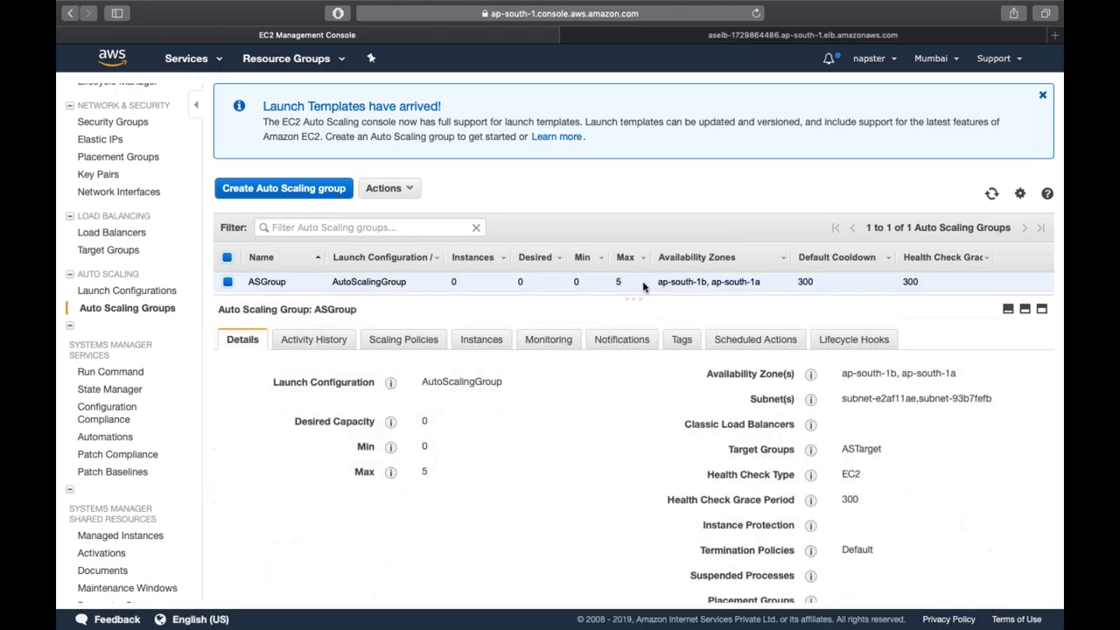
# - Open the instances list and terminate the Server1 instance
pyautogui.scroll(8, 161, 185)
pyautogui.click(98, 204)
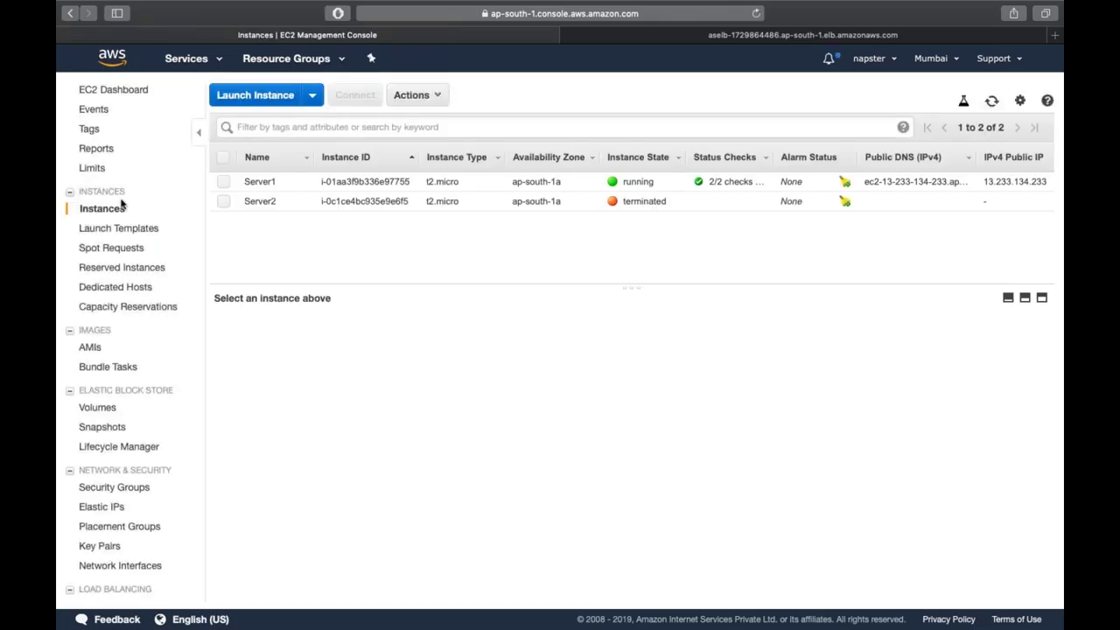
pyautogui.click(414, 180)
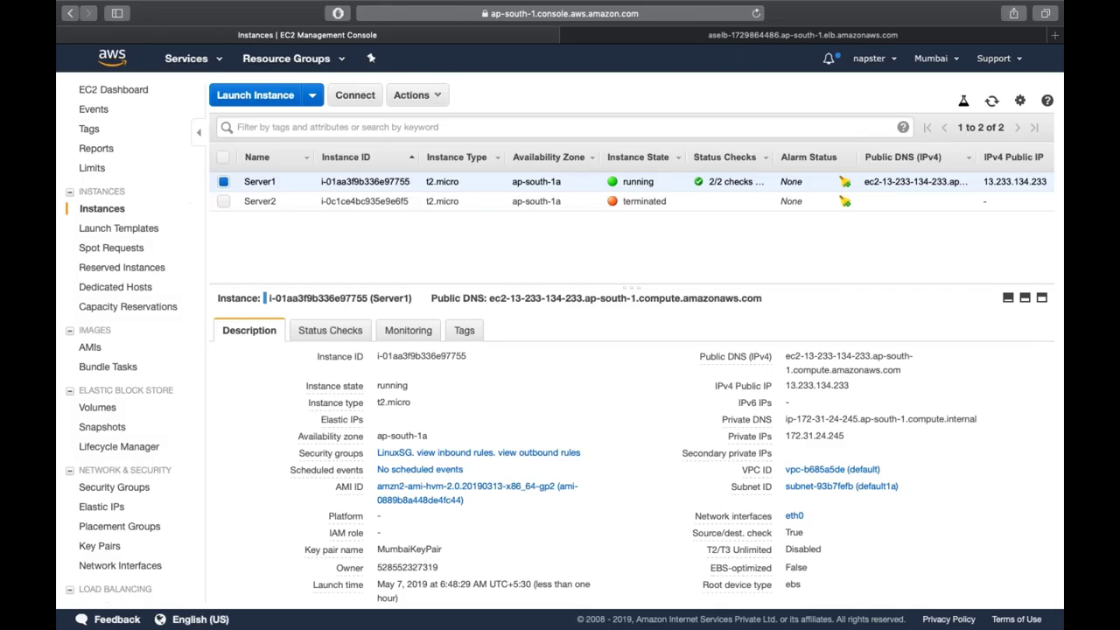
pyautogui.click(432, 95)
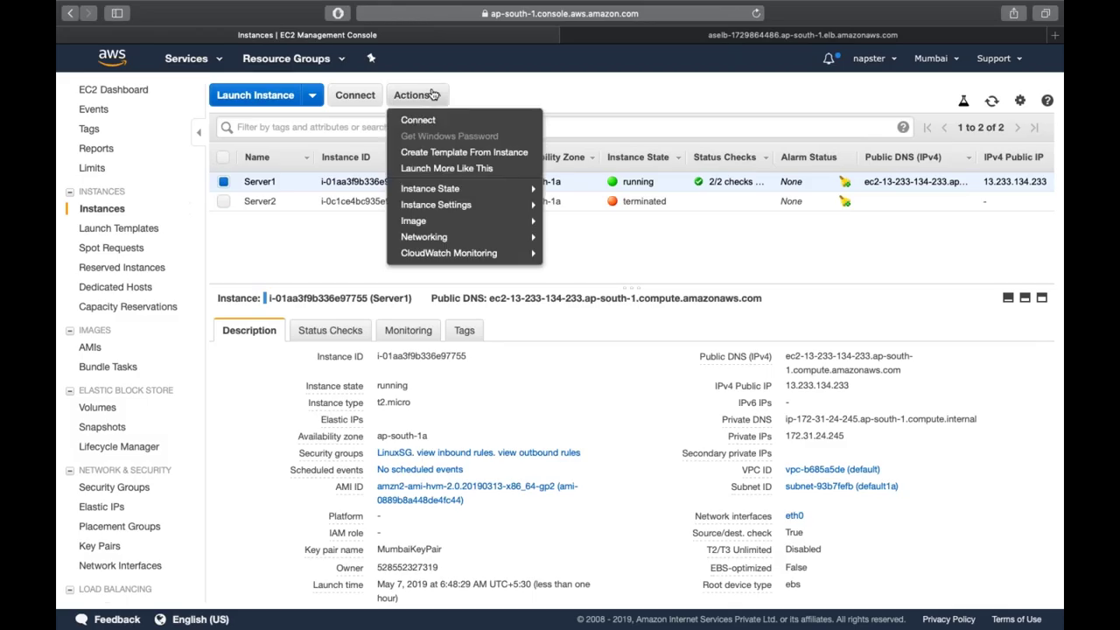
pyautogui.moveTo(508, 188)
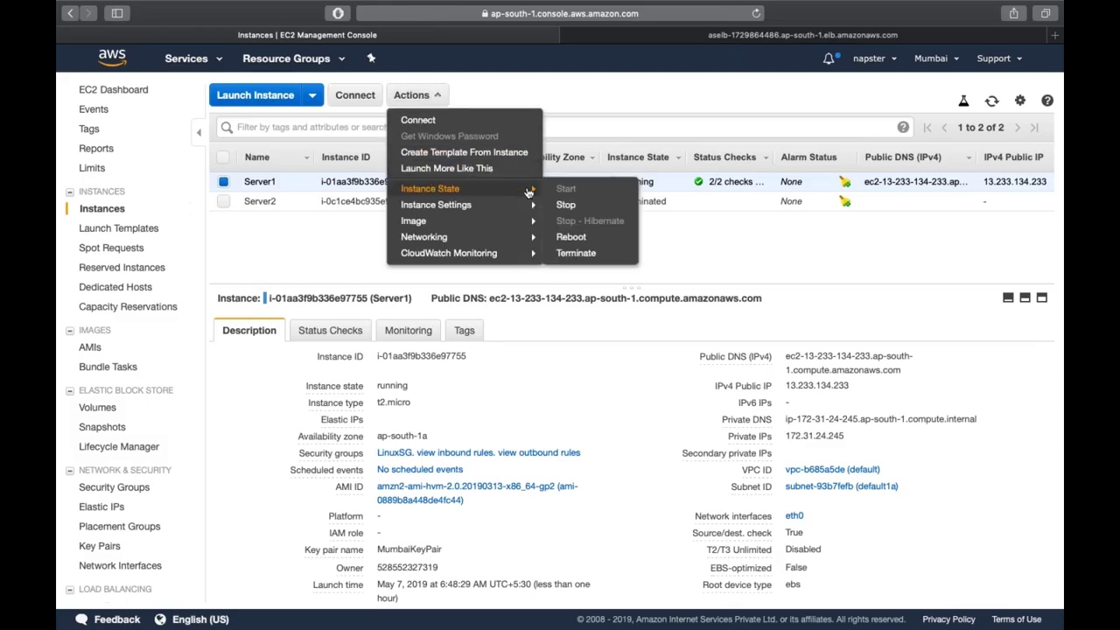
pyautogui.click(594, 254)
pyautogui.click(766, 432)
# - Refresh the instances list repeatedly to check Server1's state and whether any new instance launches
pyautogui.click(991, 102)
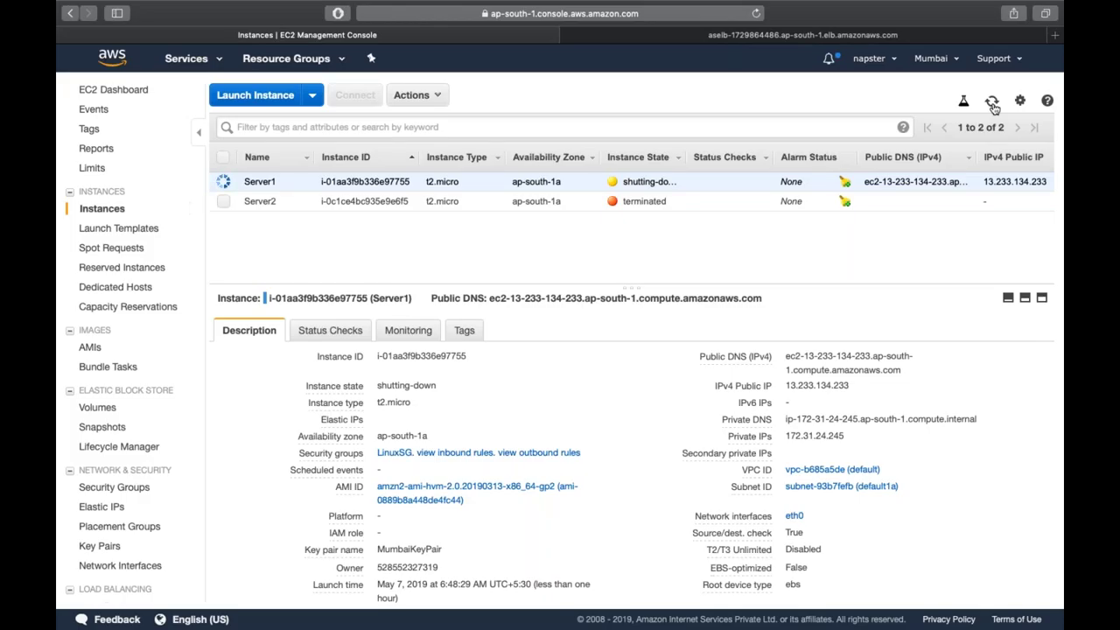
pyautogui.click(992, 102)
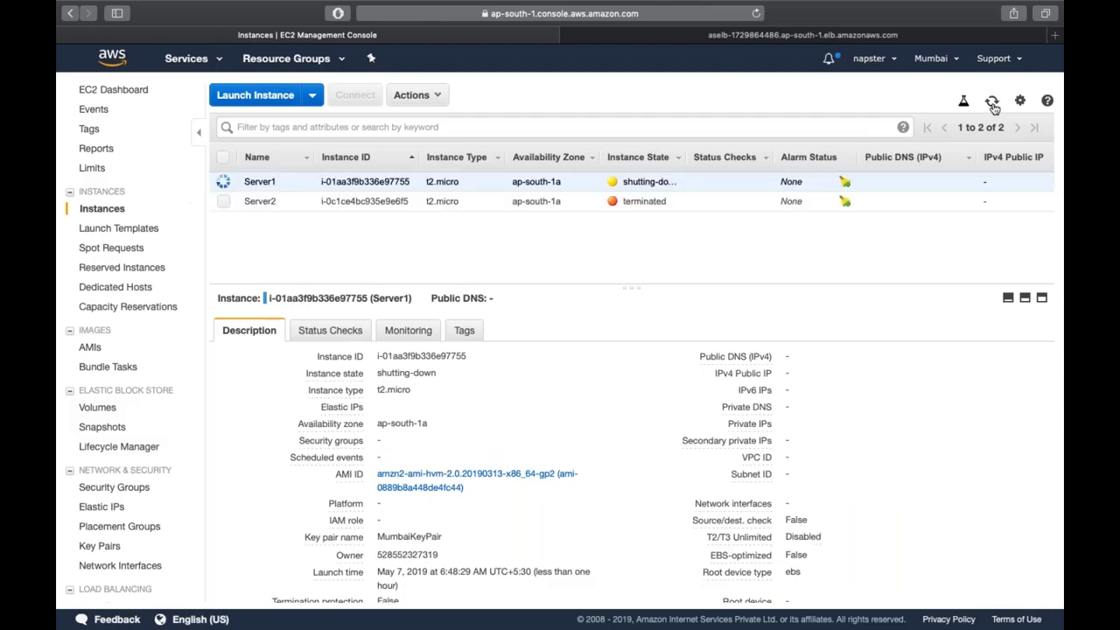
pyautogui.click(993, 103)
pyautogui.click(993, 103)
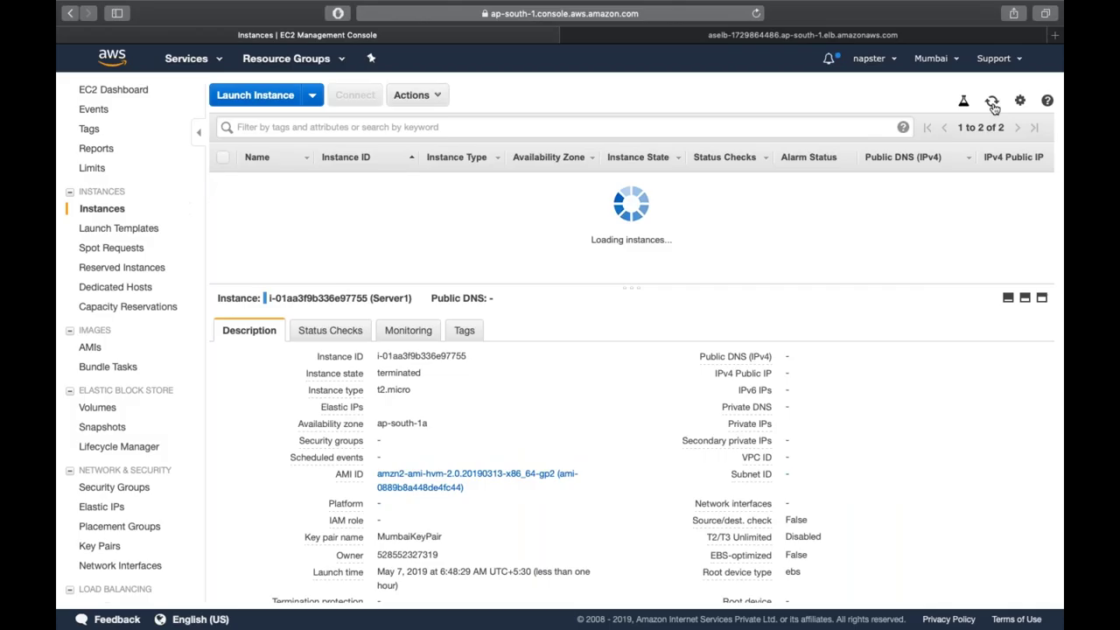
pyautogui.click(993, 103)
pyautogui.click(993, 103)
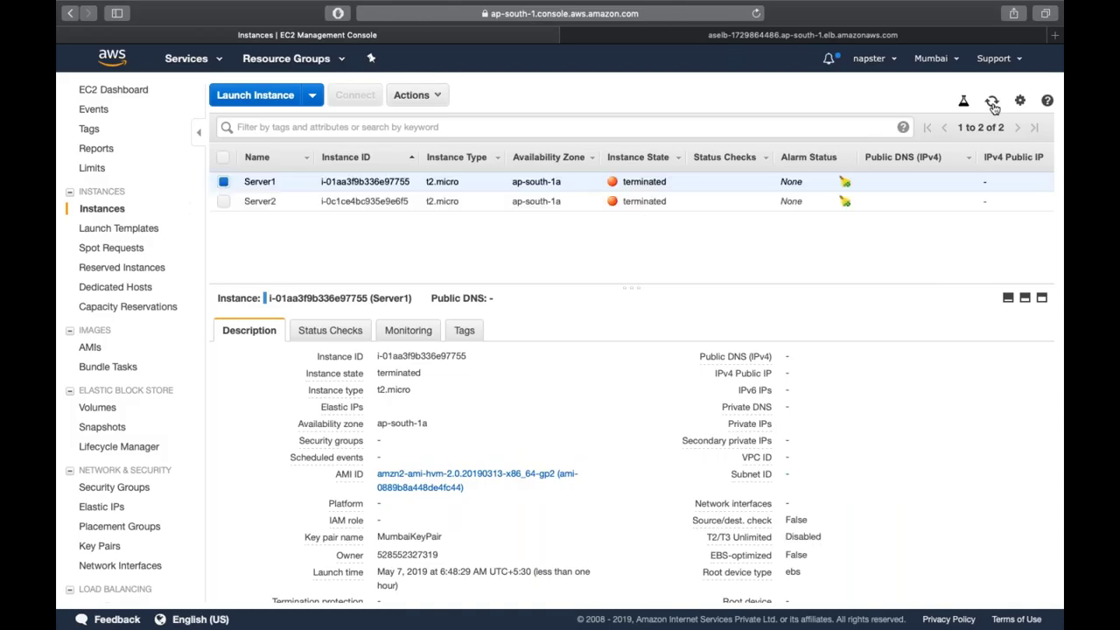
pyautogui.click(993, 103)
pyautogui.click(993, 103)
pyautogui.click(993, 103)
pyautogui.click(993, 103)
pyautogui.click(993, 103)
pyautogui.click(993, 104)
pyautogui.click(993, 103)
pyautogui.click(993, 103)
# - Return to the Auto Scaling groups by way of the launch configurations and check ASGroup's instance and desired capacity counts
pyautogui.scroll(-1, 142, 423)
pyautogui.scroll(-5, 143, 420)
pyautogui.click(128, 445)
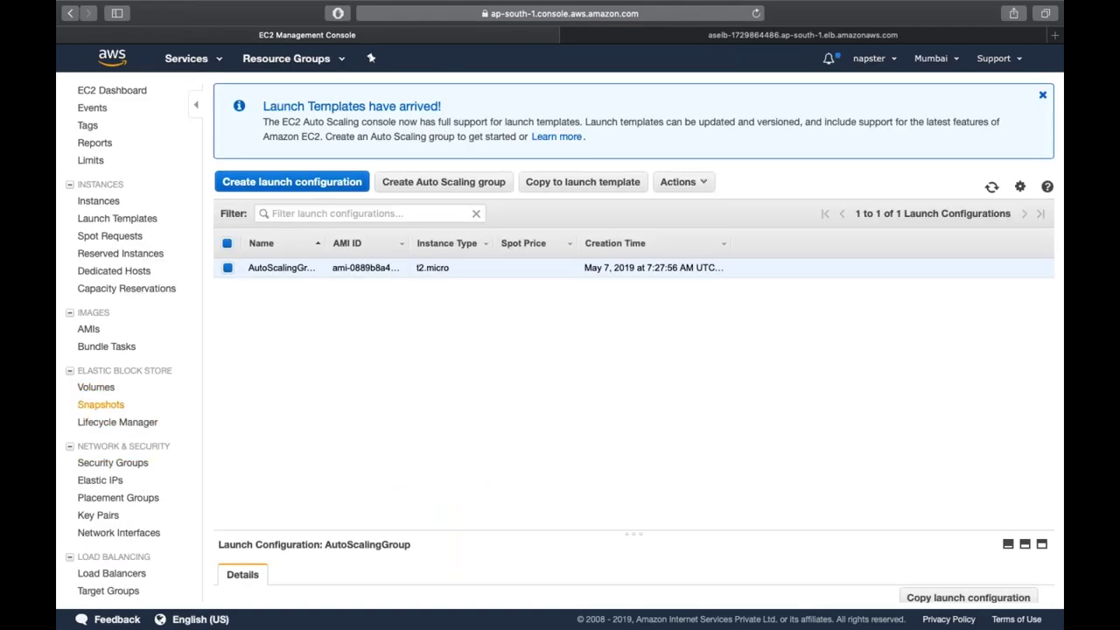
pyautogui.scroll(-3, 131, 404)
pyautogui.click(126, 569)
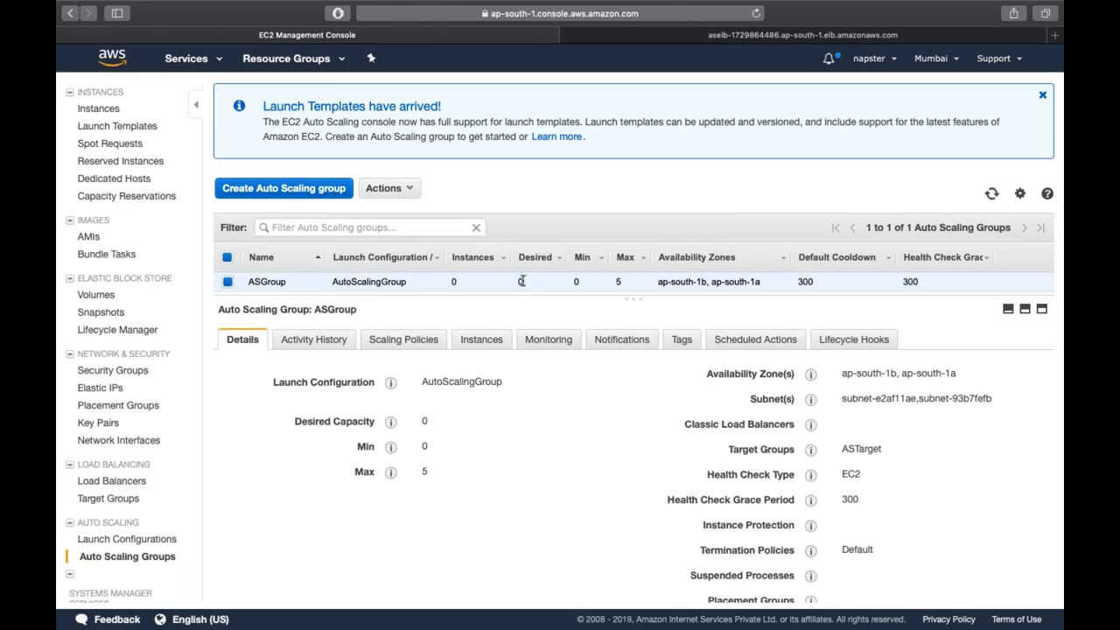
pyautogui.scroll(3, 124, 165)
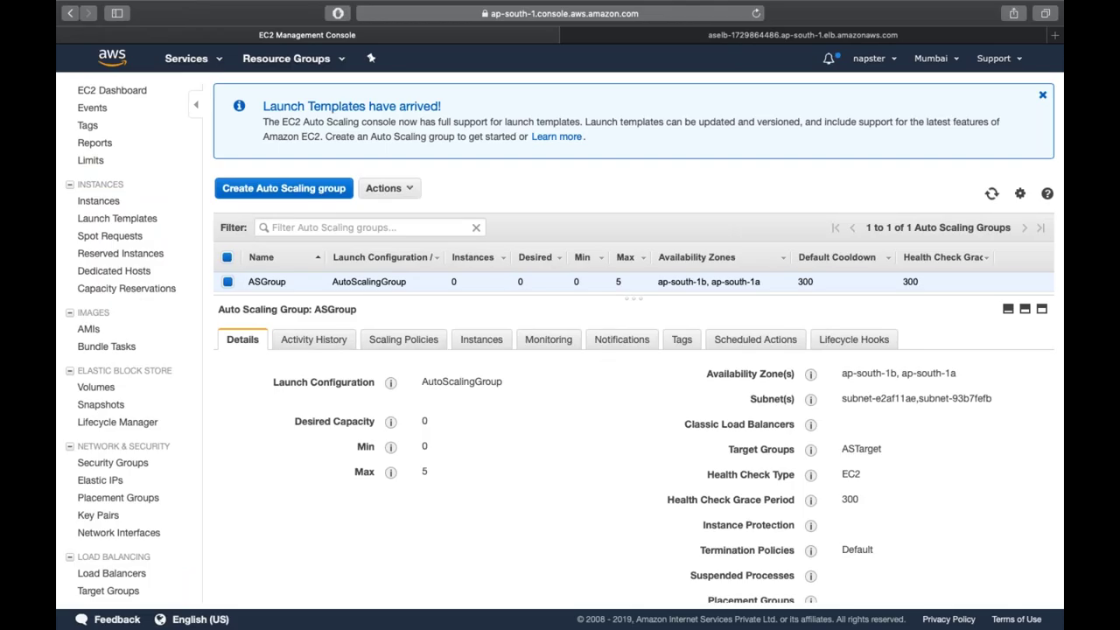
pyautogui.click(1020, 195)
pyautogui.click(625, 484)
# - Edit the details of ASGroup, set its desired capacity to 1, and save the change
pyautogui.click(387, 190)
pyautogui.click(382, 211)
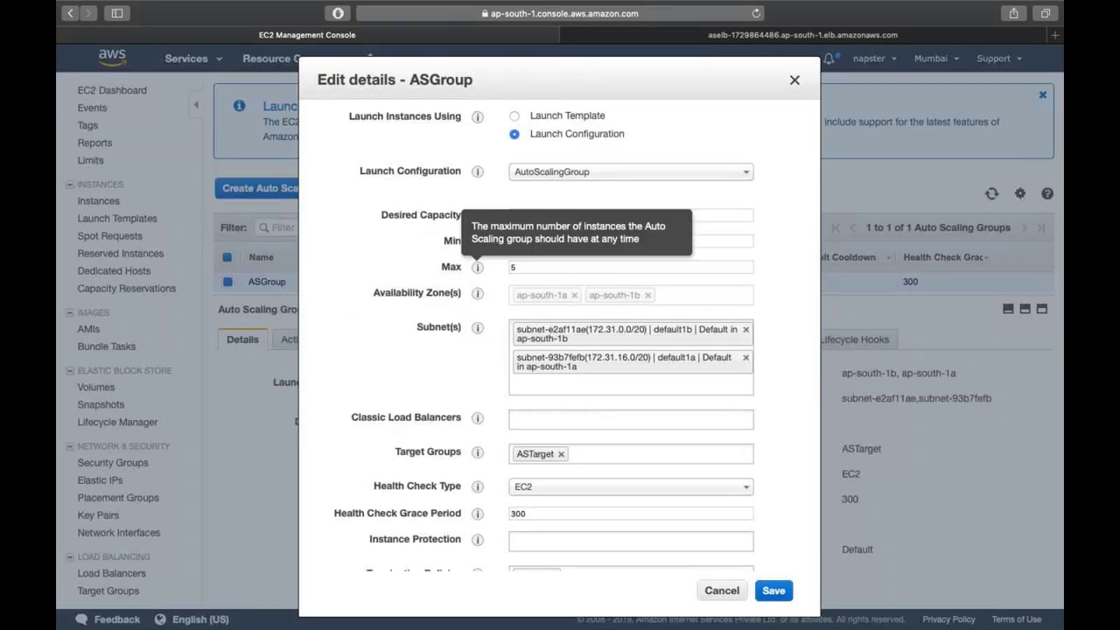
pyautogui.click(553, 215)
pyautogui.press('BackSpace')
pyautogui.write('1')
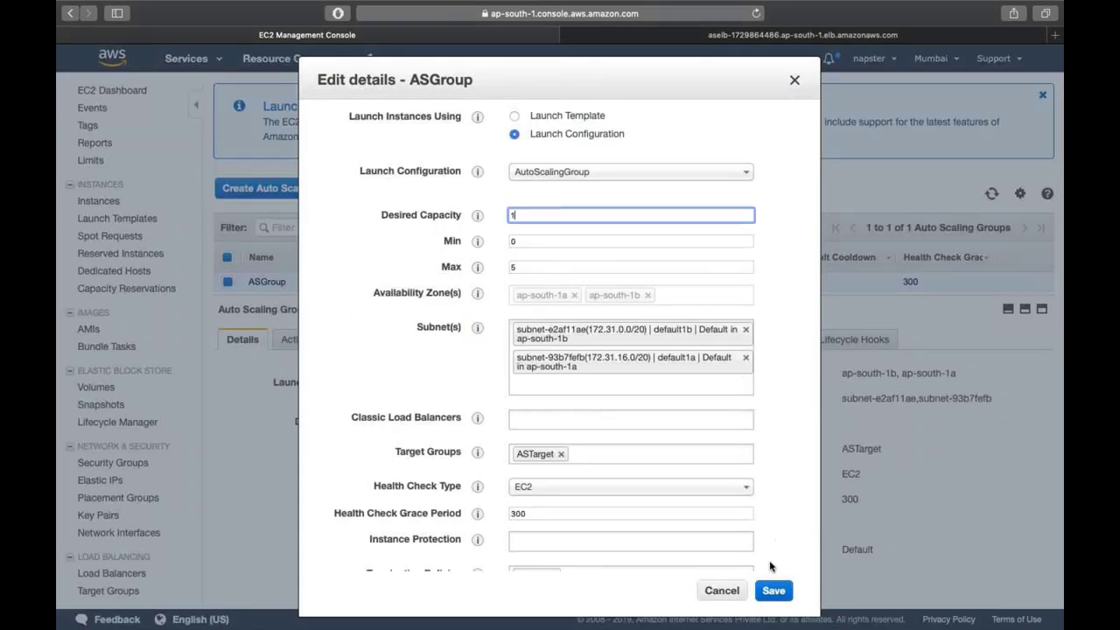
pyautogui.click(773, 591)
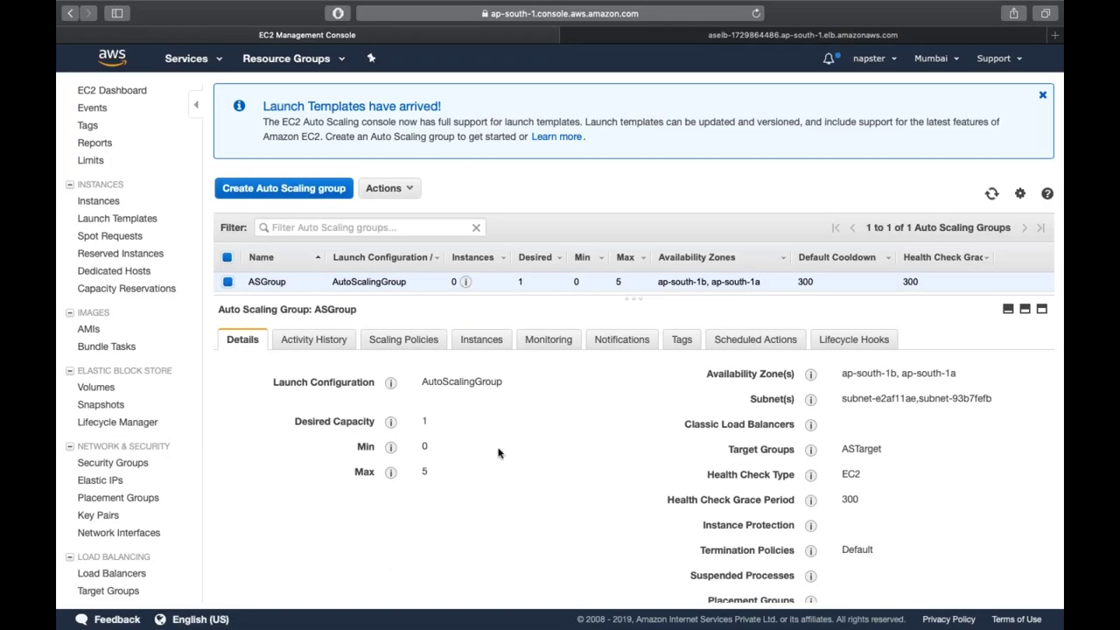
# - Open the instances list, refresh it until the group's new instance is listed, and select that instance
pyautogui.click(109, 204)
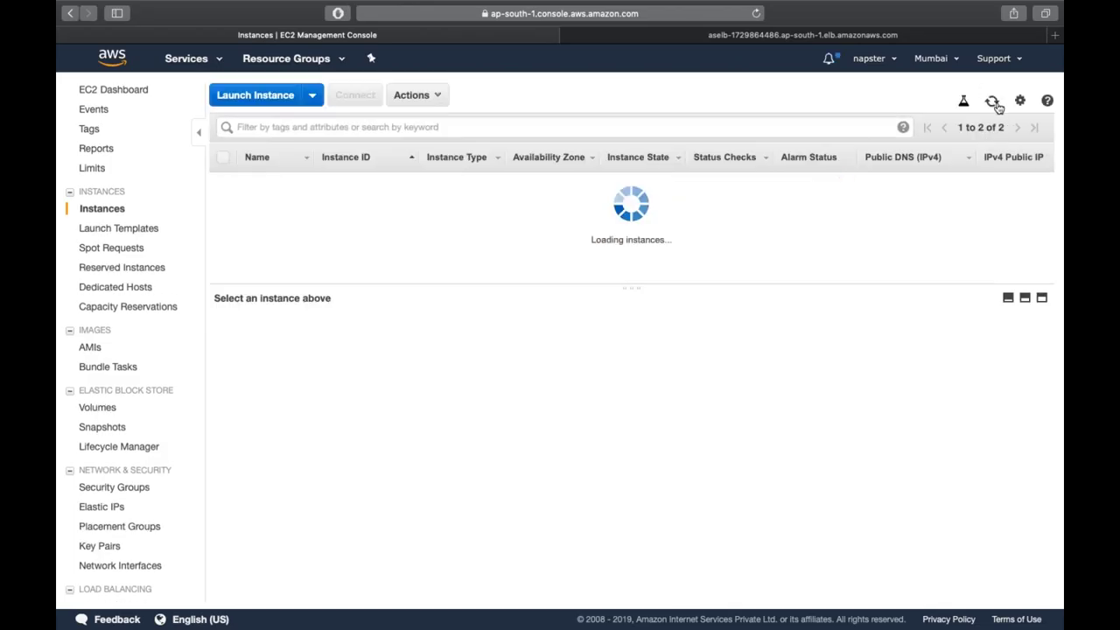
pyautogui.click(997, 104)
pyautogui.click(996, 104)
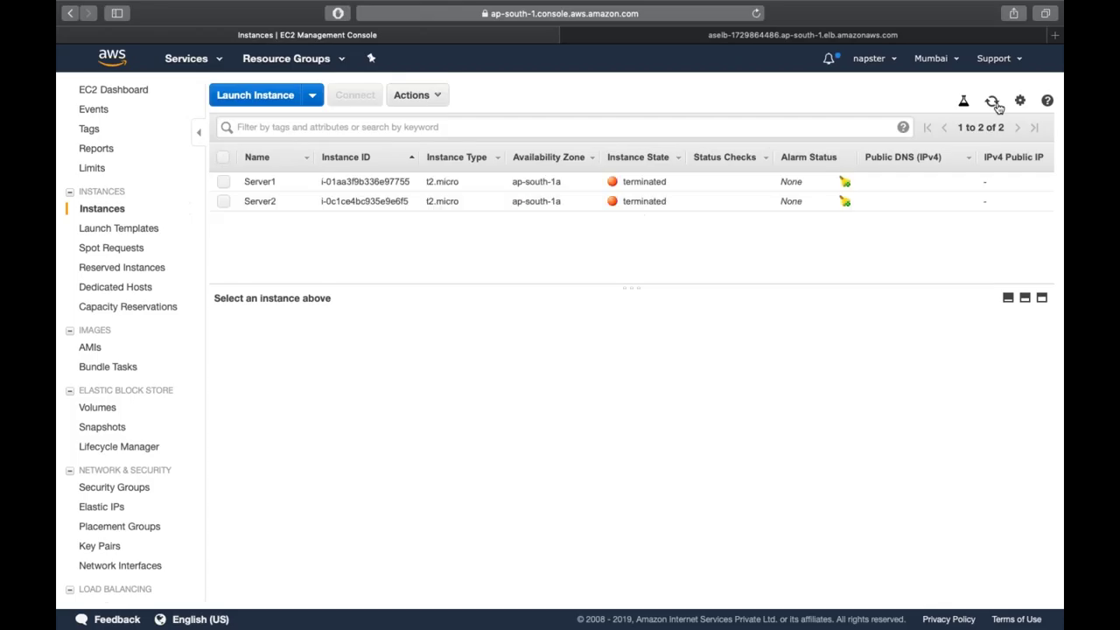
pyautogui.click(996, 104)
pyautogui.click(995, 103)
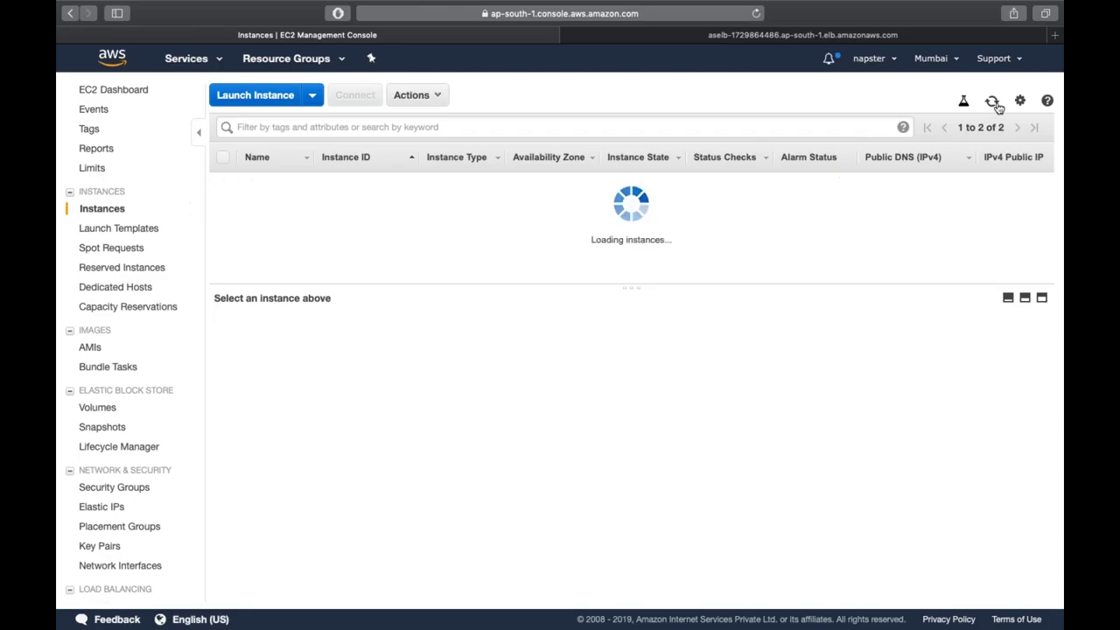
pyautogui.click(452, 229)
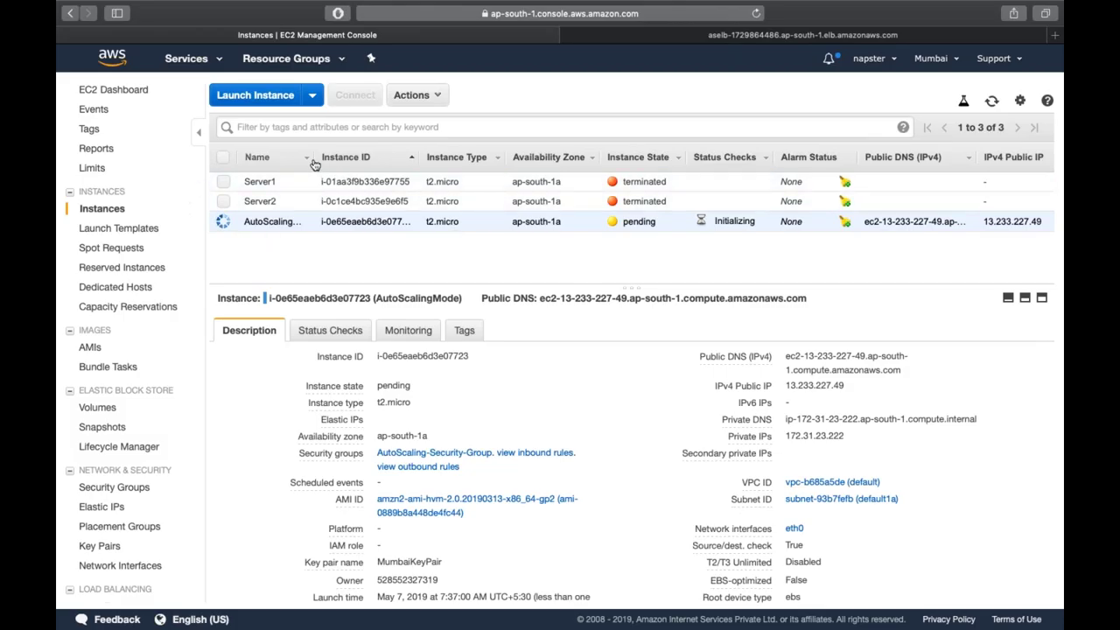
# - Widen the Name column and examine the AutoScalingMode instance's description, including its key pair name
pyautogui.moveTo(311, 155); pyautogui.dragTo(378, 155)
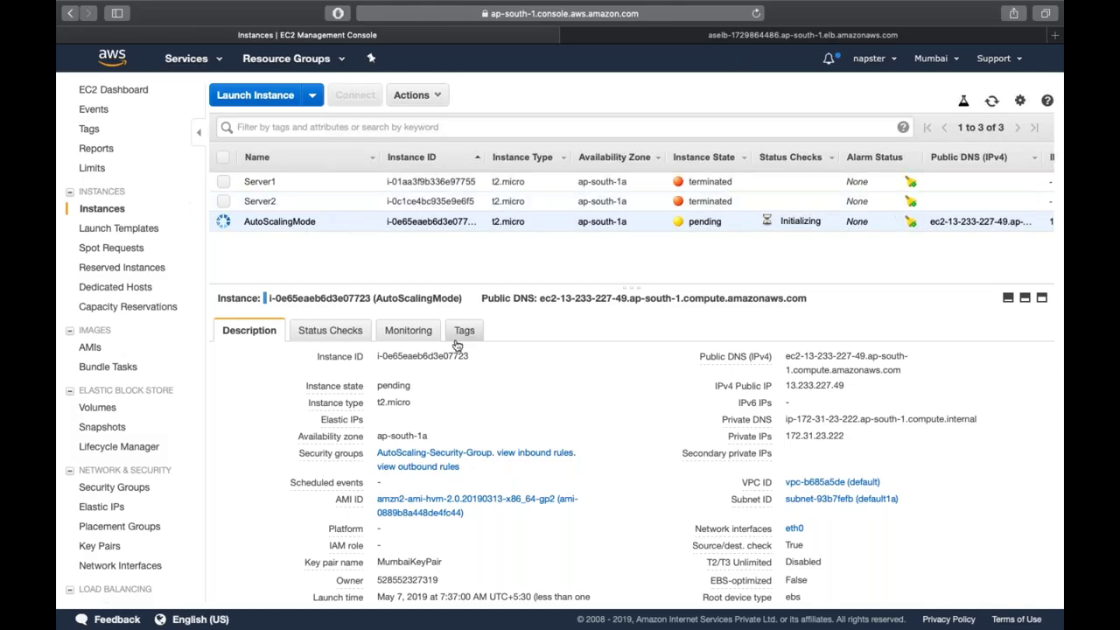
pyautogui.scroll(-1, 593, 492)
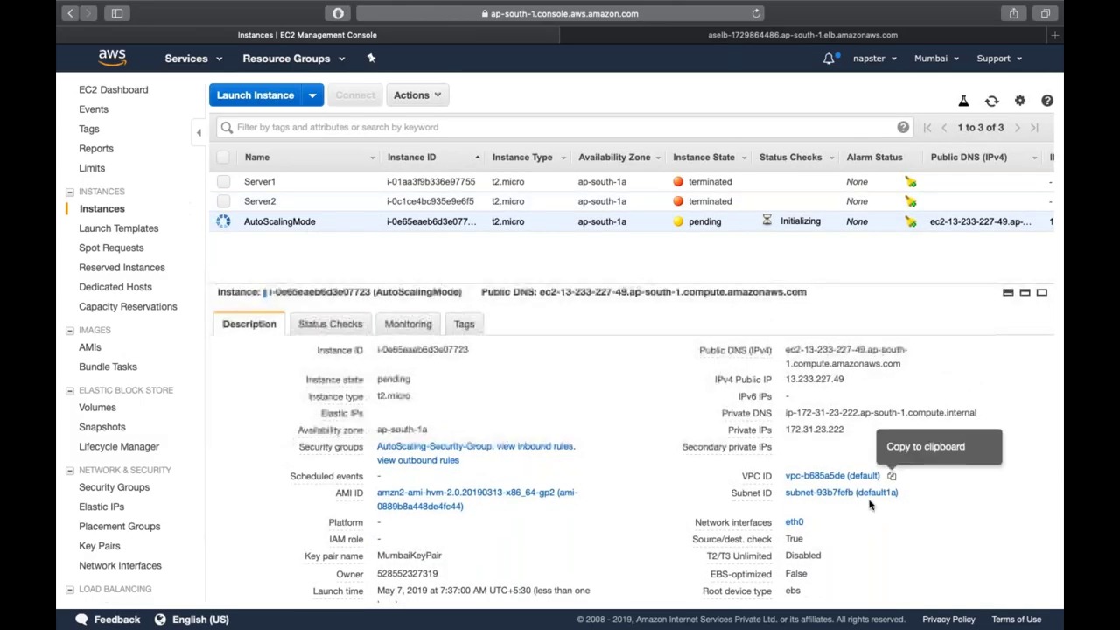
pyautogui.doubleClick(410, 556)
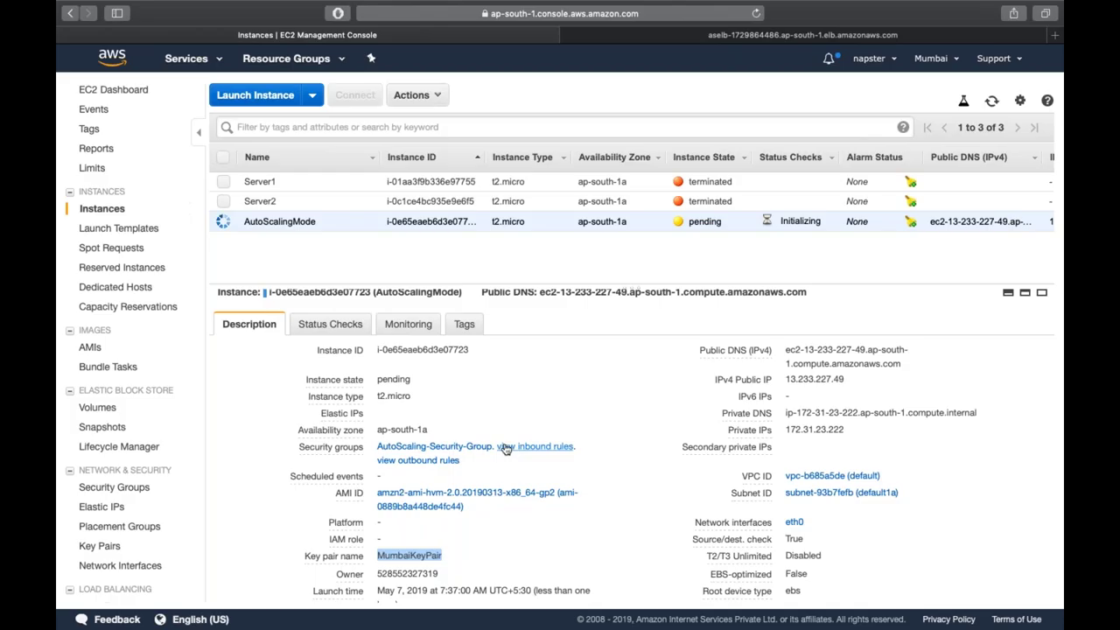
pyautogui.click(400, 390)
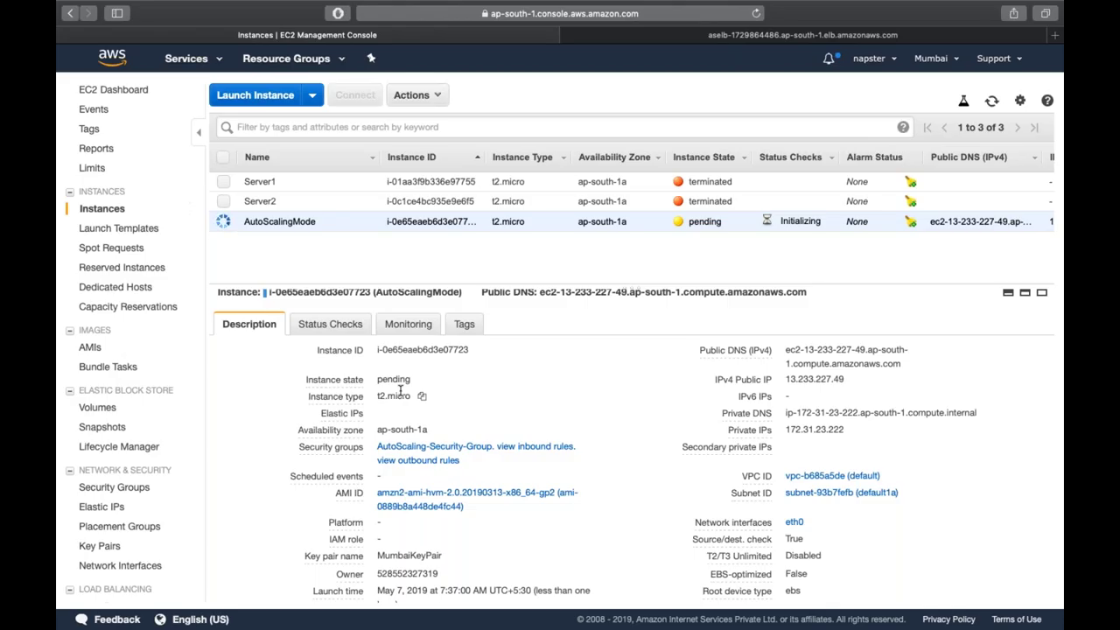
# - Refresh the instance's status, test its copied public IP in a new browser tab with one reload, and return to the instances list
pyautogui.click(992, 103)
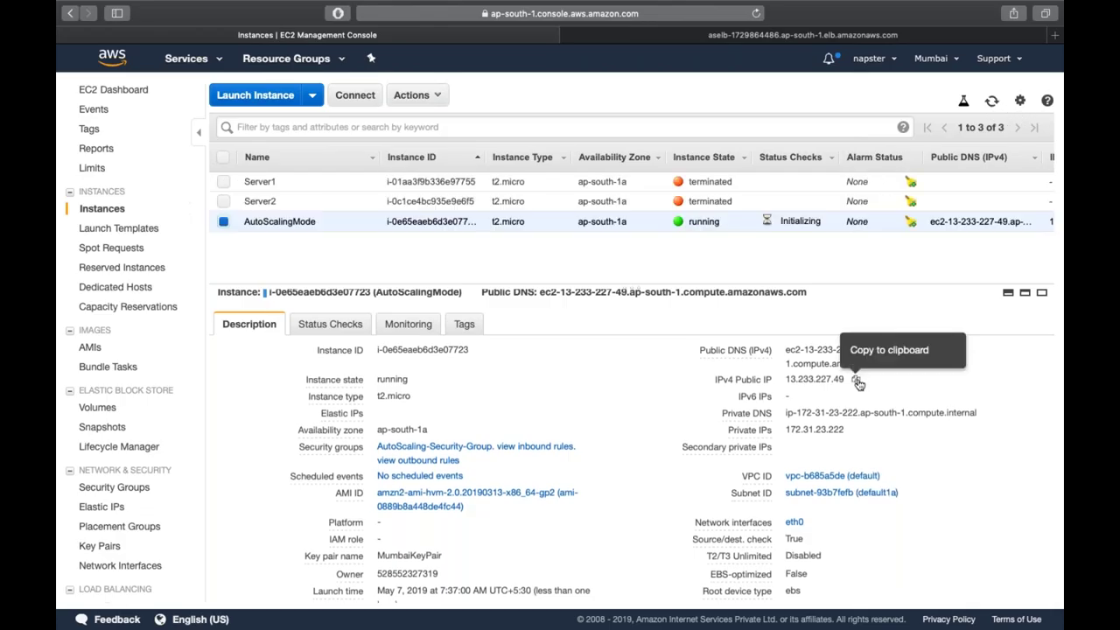
pyautogui.click(857, 381)
pyautogui.press('super+t')
pyautogui.press('super+v')
pyautogui.press('Return')
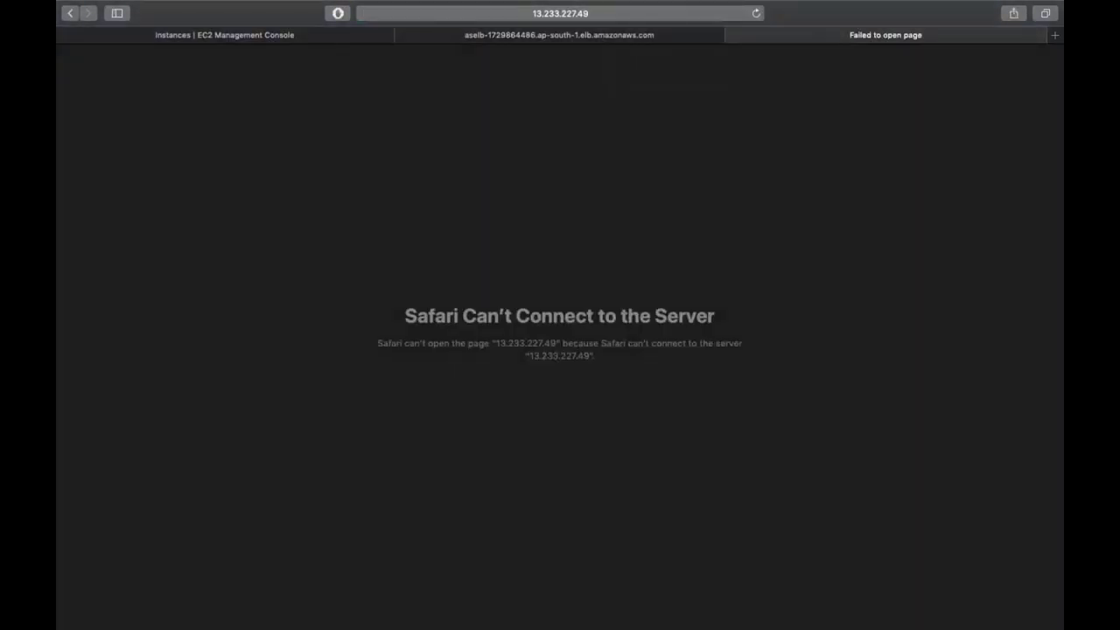
pyautogui.click(757, 13)
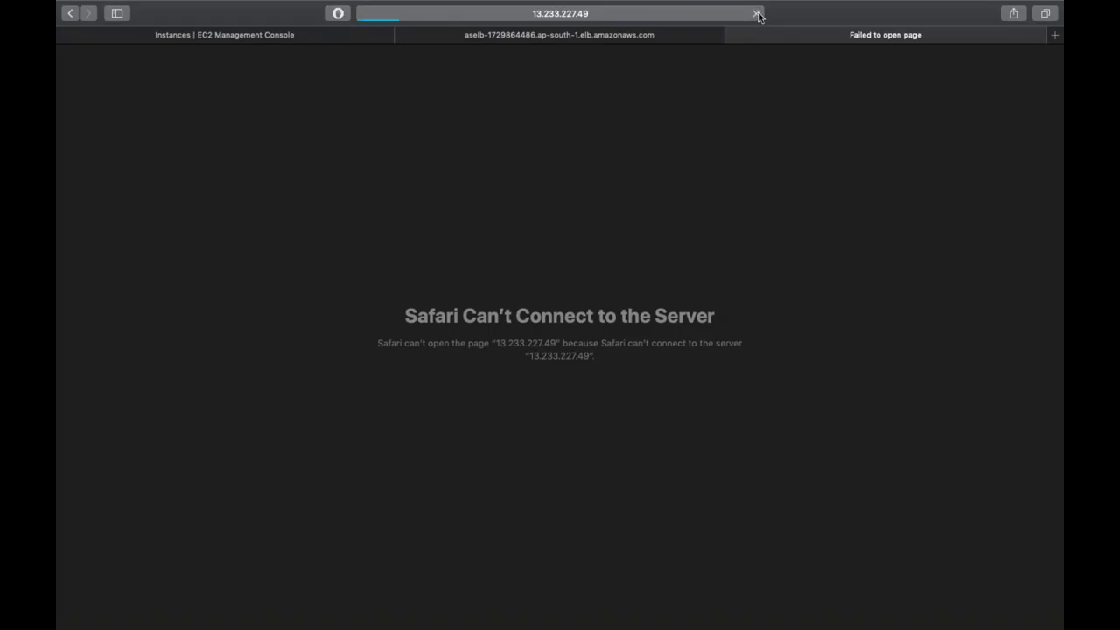
pyautogui.click(229, 36)
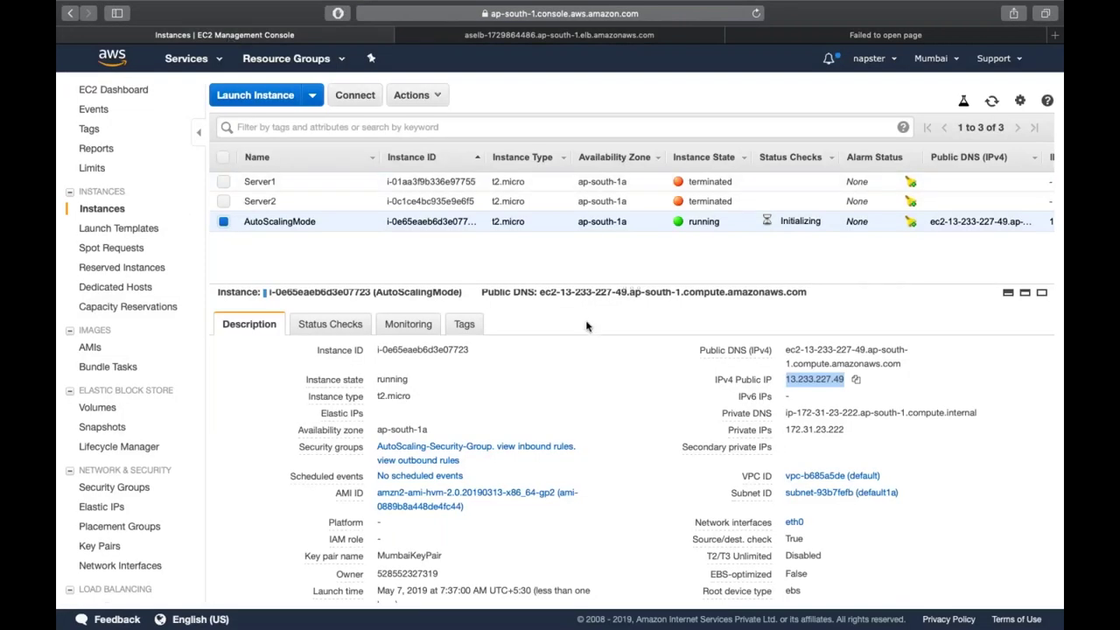
# - Check the AutoScalingMode instance's description and reload the page at 13.233.227.49 in its browser tab
pyautogui.scroll(-10, 586, 326)
pyautogui.scroll(10, 586, 326)
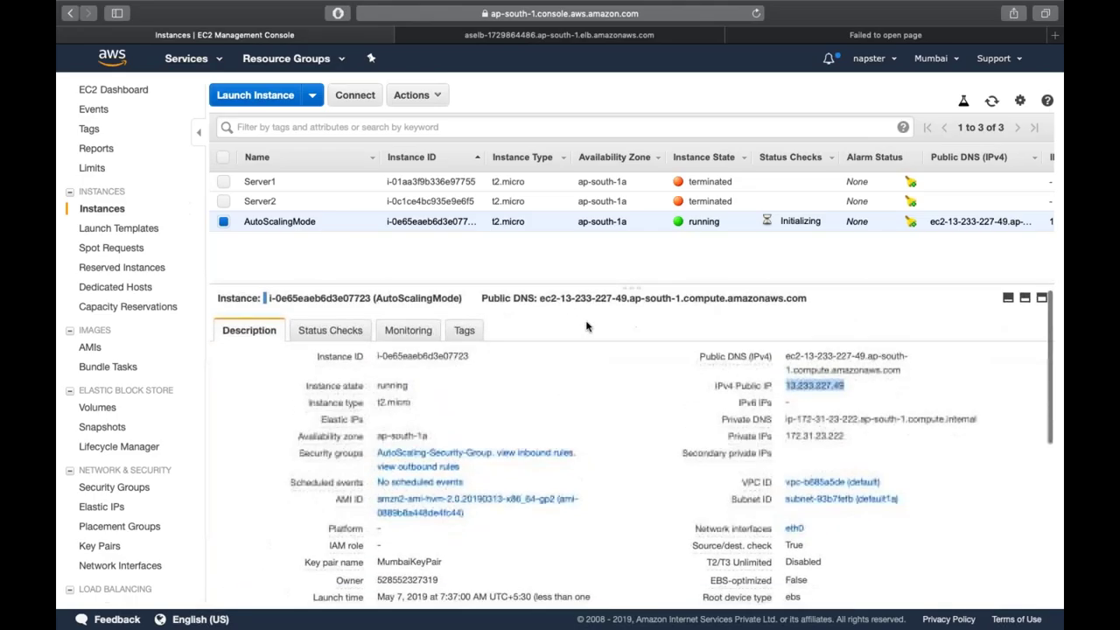
pyautogui.click(764, 34)
pyautogui.click(757, 13)
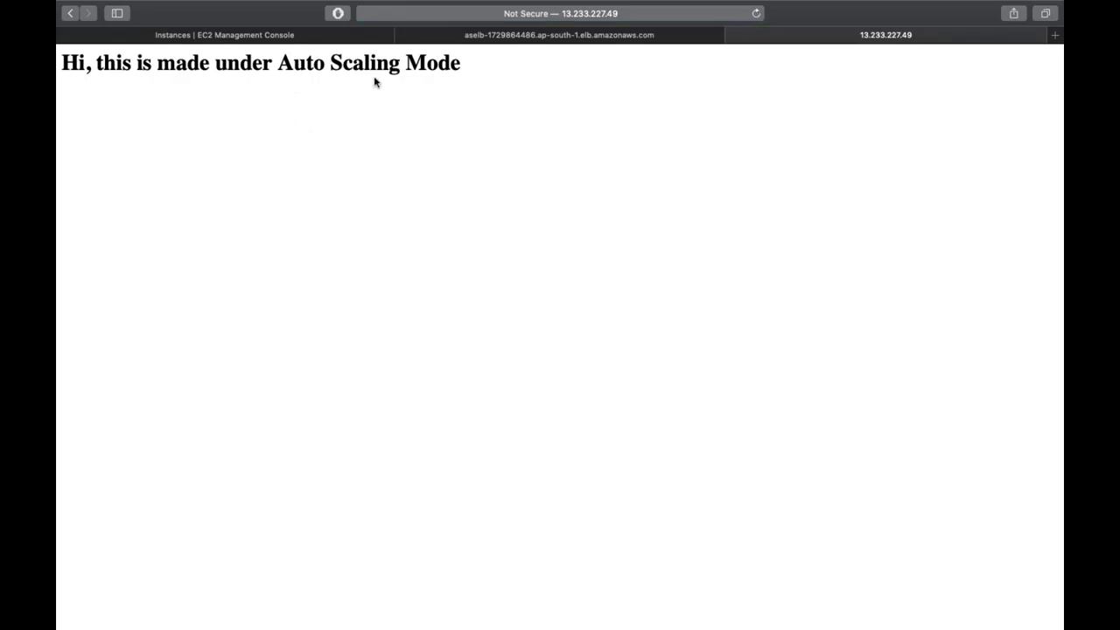
# - Return to the EC2 console, select the ASELB load balancer, and copy its DNS name
pyautogui.click(289, 37)
pyautogui.scroll(-5, 127, 368)
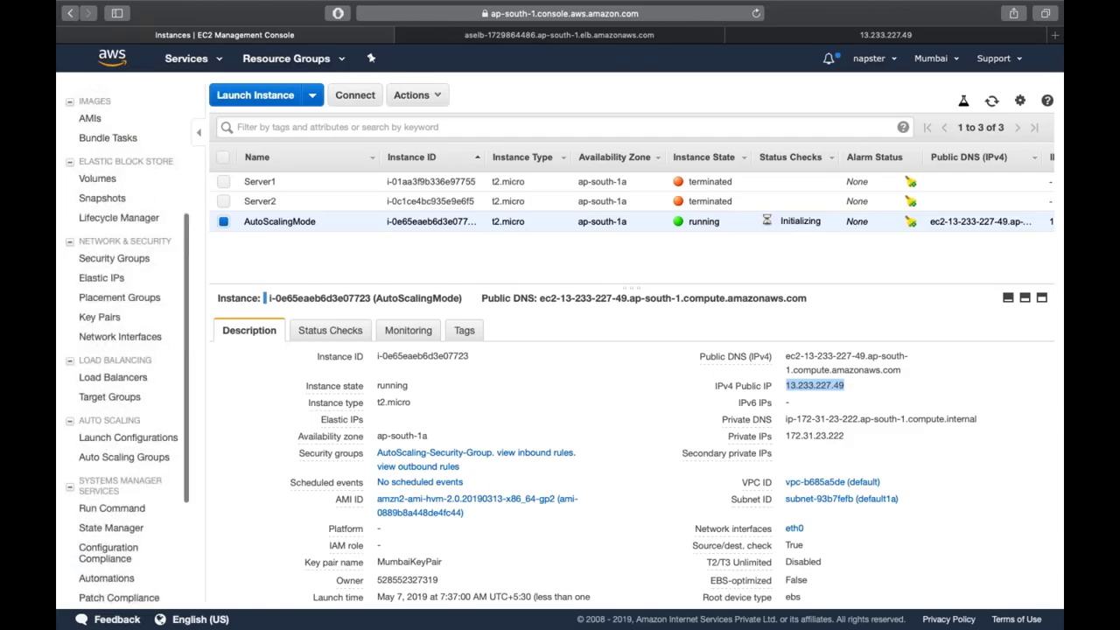
pyautogui.click(129, 379)
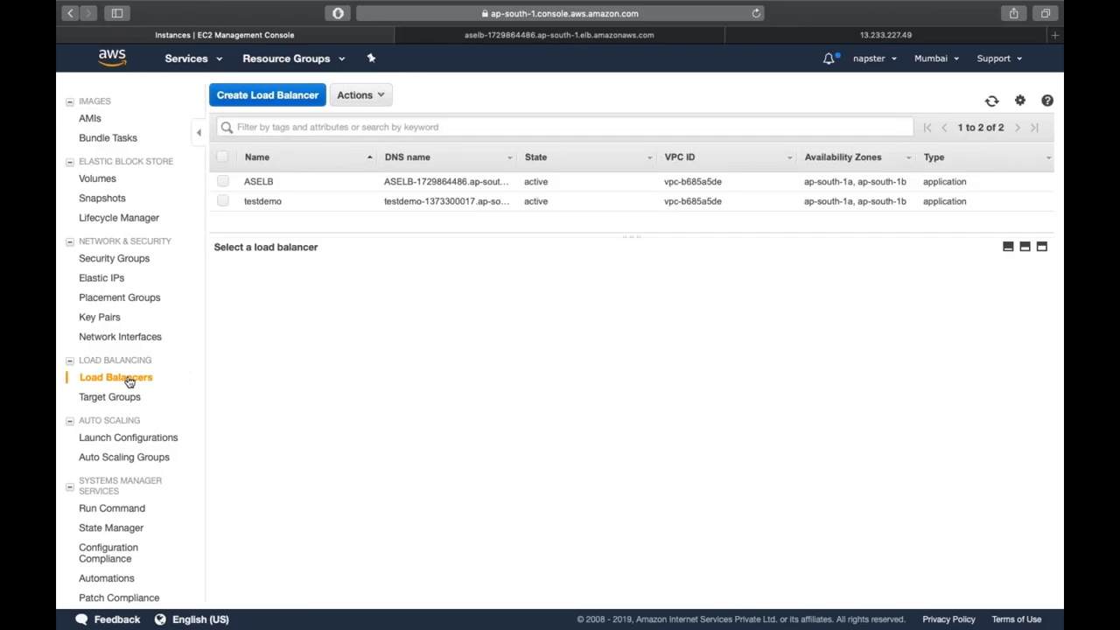
pyautogui.click(391, 181)
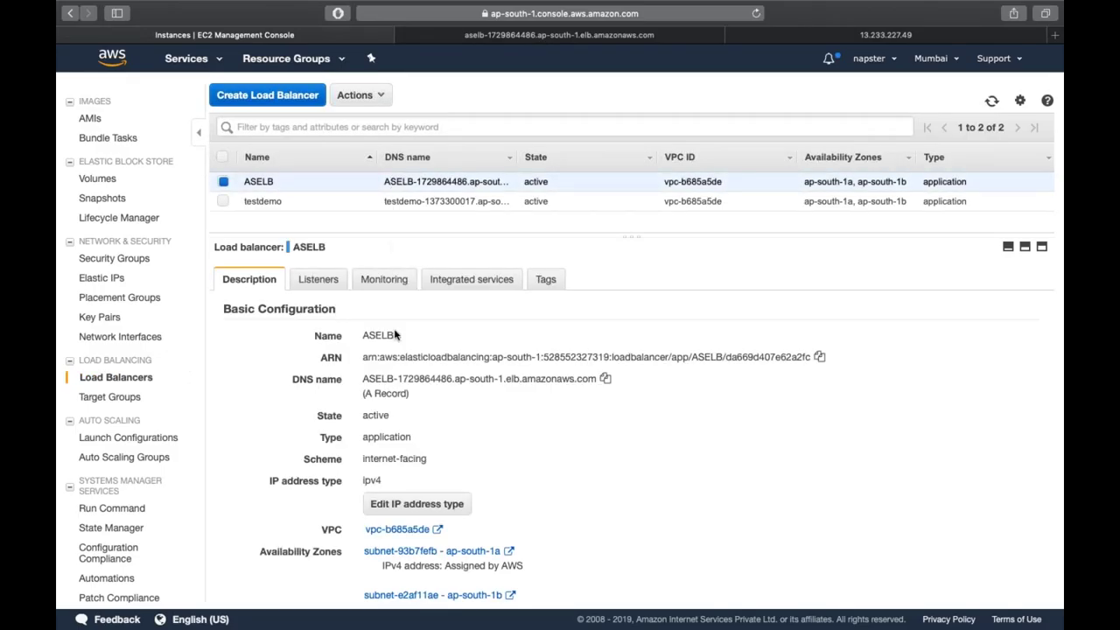
pyautogui.click(605, 379)
# - Open the copied load balancer DNS name in a new browser tab and reload the page twice
pyautogui.press('super+t')
pyautogui.press('super+v')
pyautogui.press('Return')
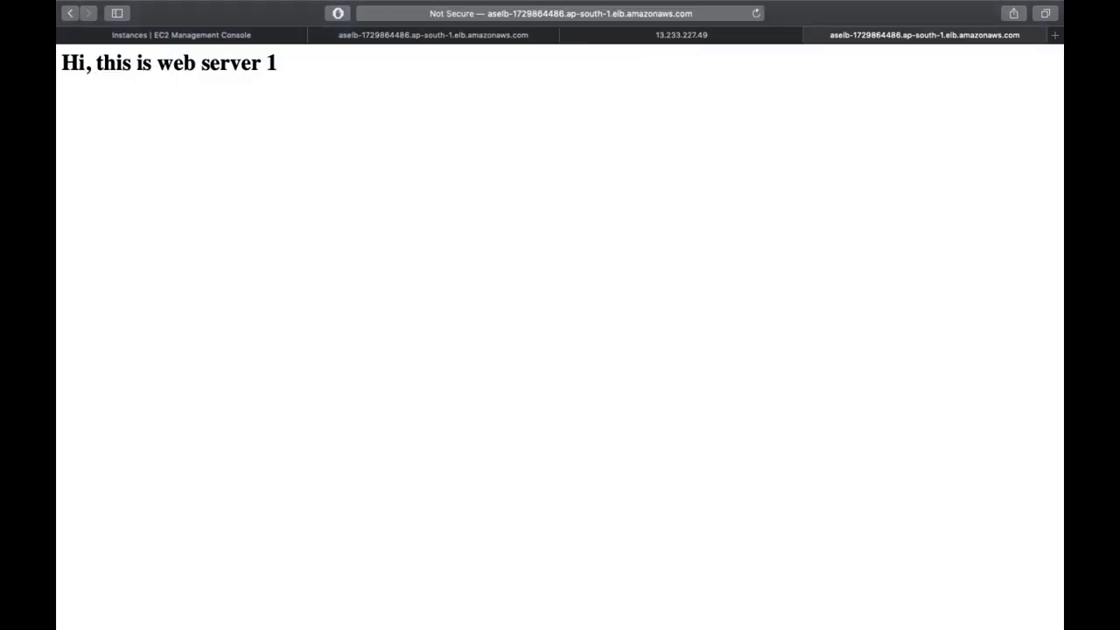
pyautogui.click(756, 13)
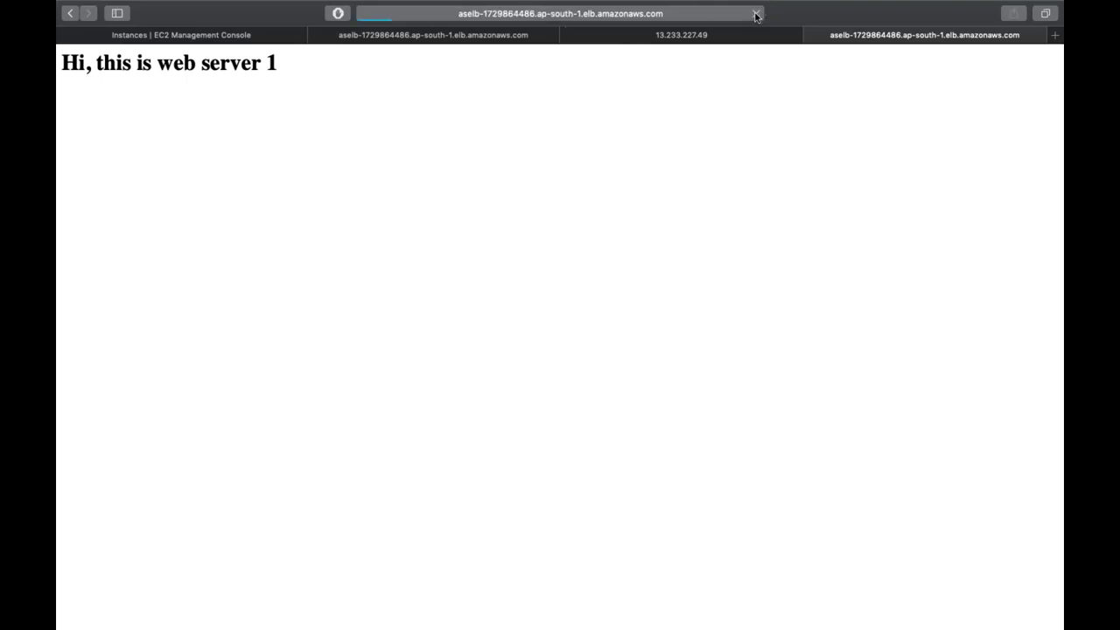
pyautogui.click(756, 14)
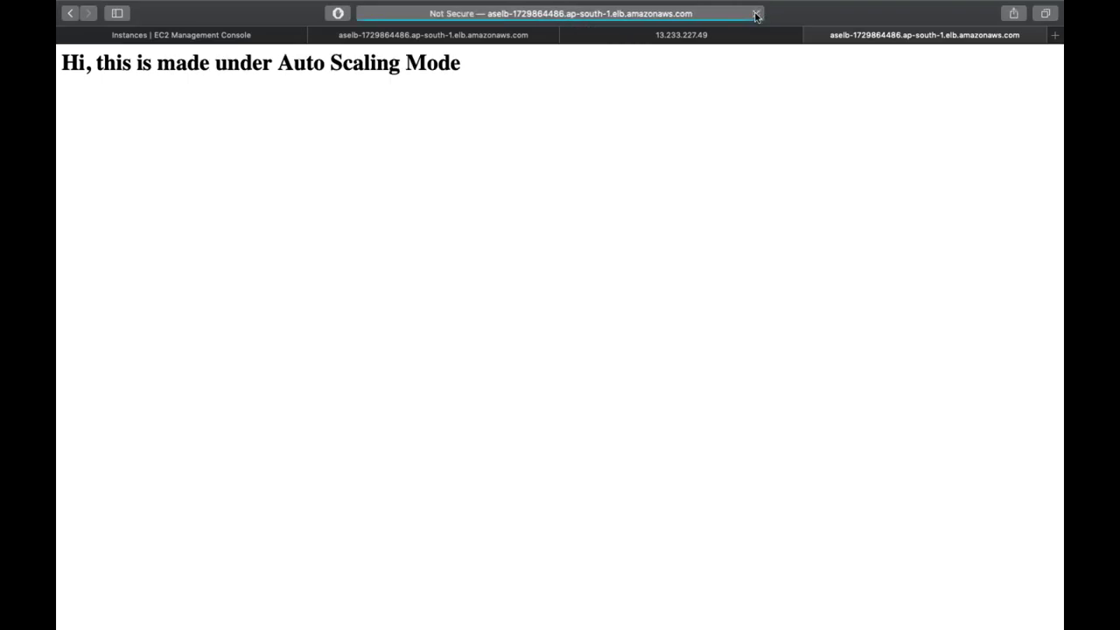
# - Close the three extra browser tabs used for testing, leaving only the EC2 console open
pyautogui.press('super+w')
pyautogui.press('super+w')
pyautogui.press('super+w')
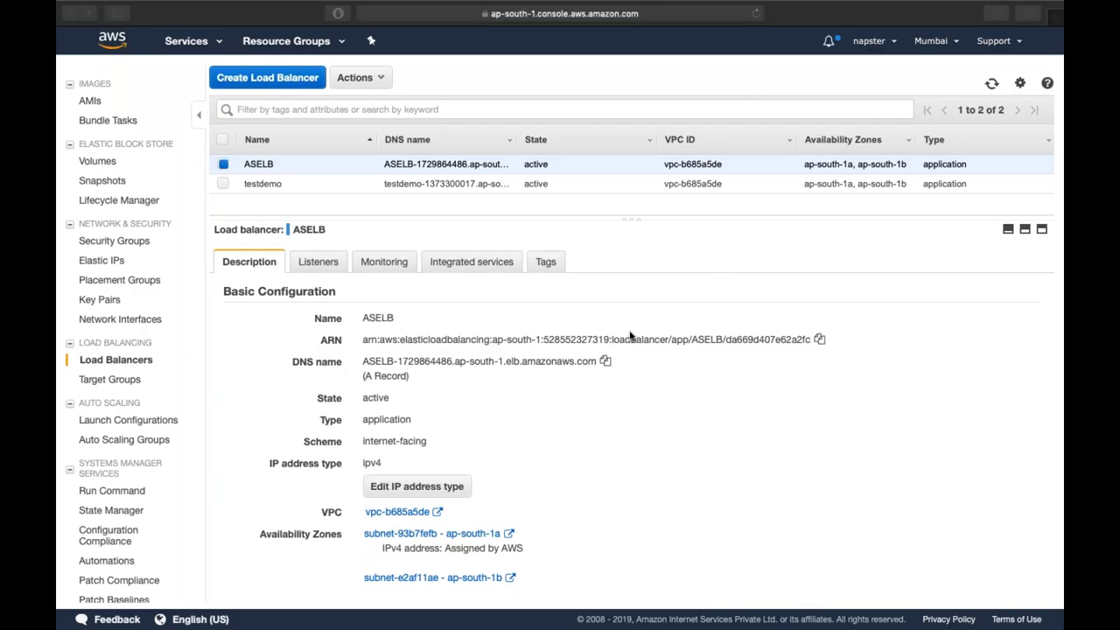
pyautogui.scroll(5, 167, 269)
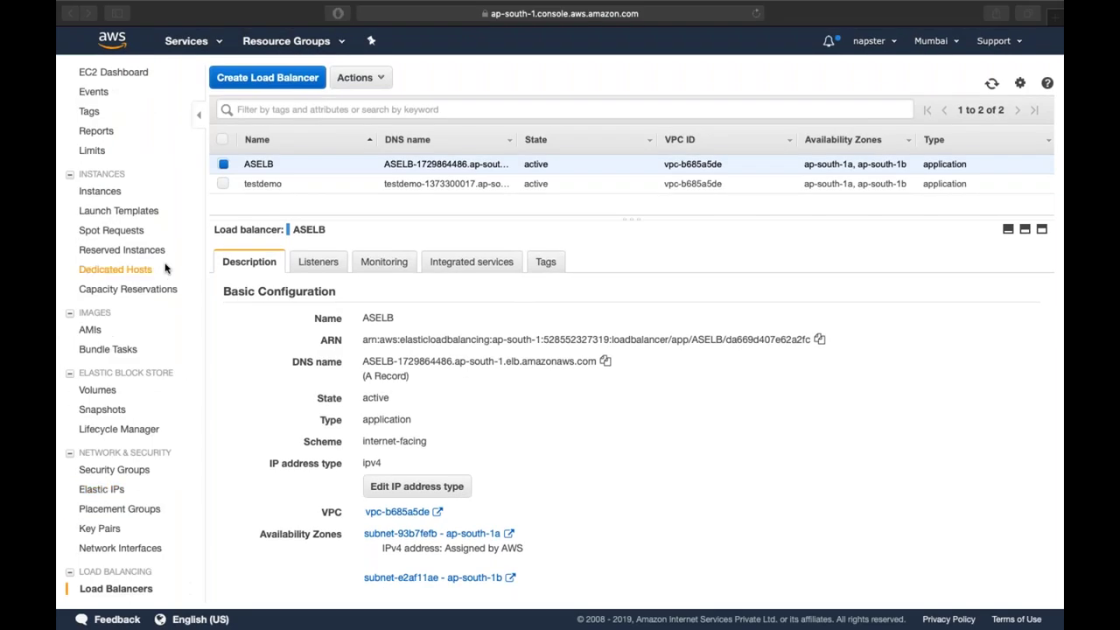
# - Switch to the Finder window showing the EC2 folder and open the VPC slides folder instead
pyautogui.hotkey('ctrl', 'Left')
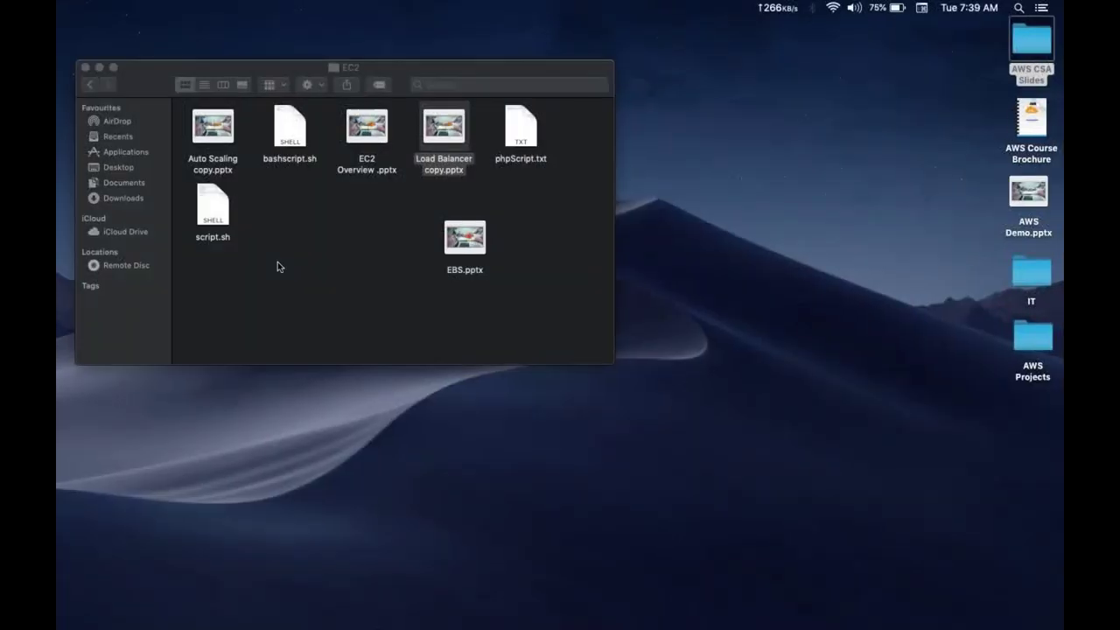
pyautogui.press('super+Up')
pyautogui.press('Right')
pyautogui.press('Down')
pyautogui.press('super+Down')
# - Open VPC Overview.pptx in PowerPoint and start its slide show from the title slide
pyautogui.press('Right')
pyautogui.press('Right')
pyautogui.press('Right')
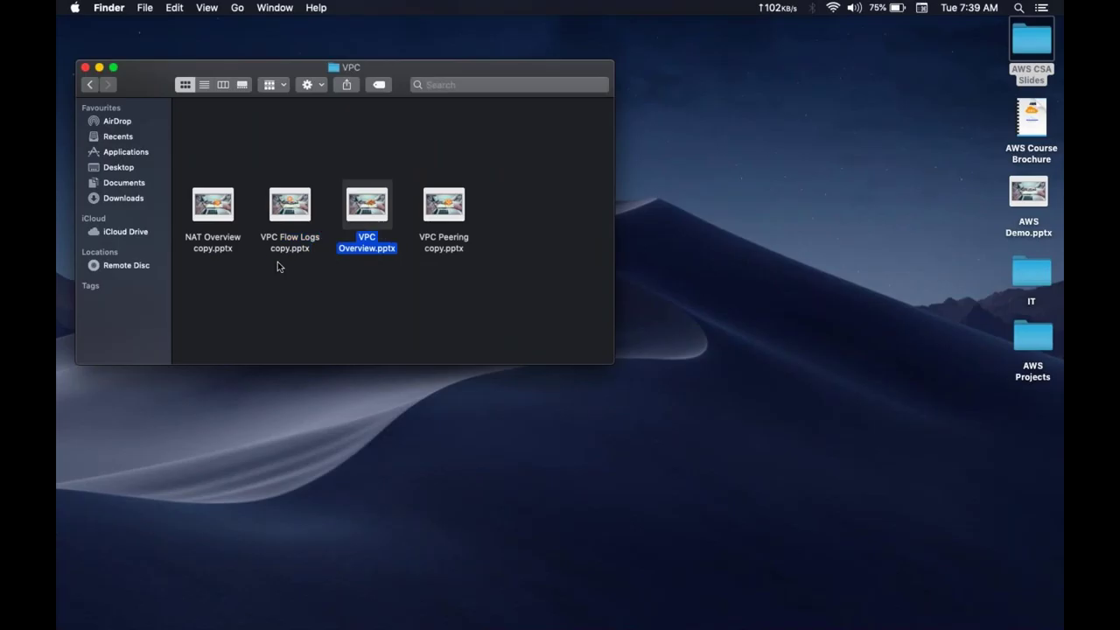
pyautogui.press('super+Down')
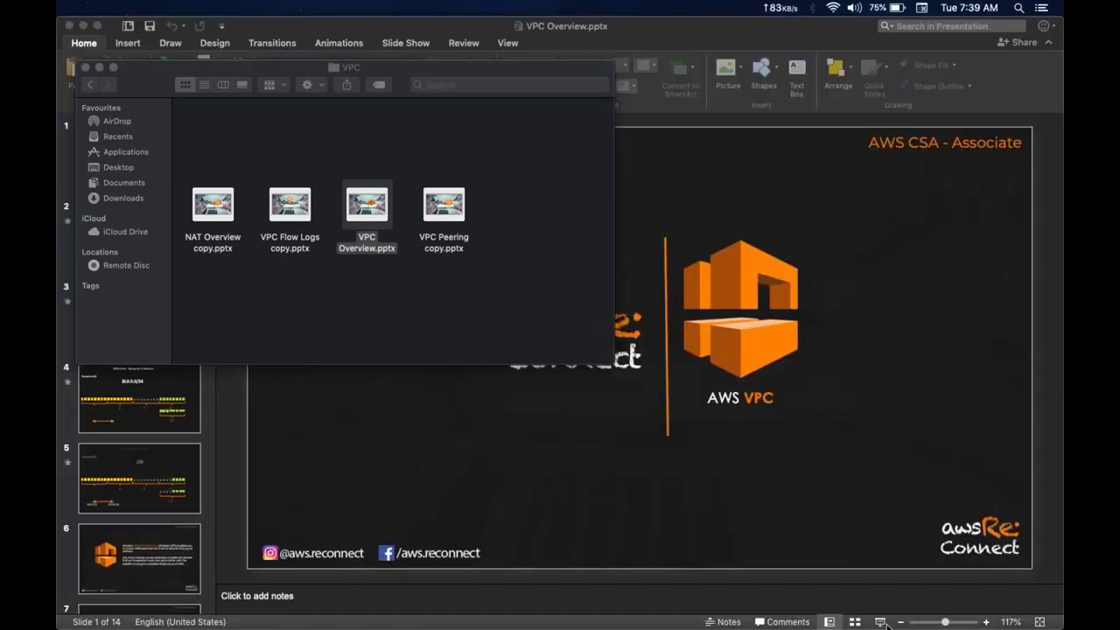
pyautogui.click(882, 622)
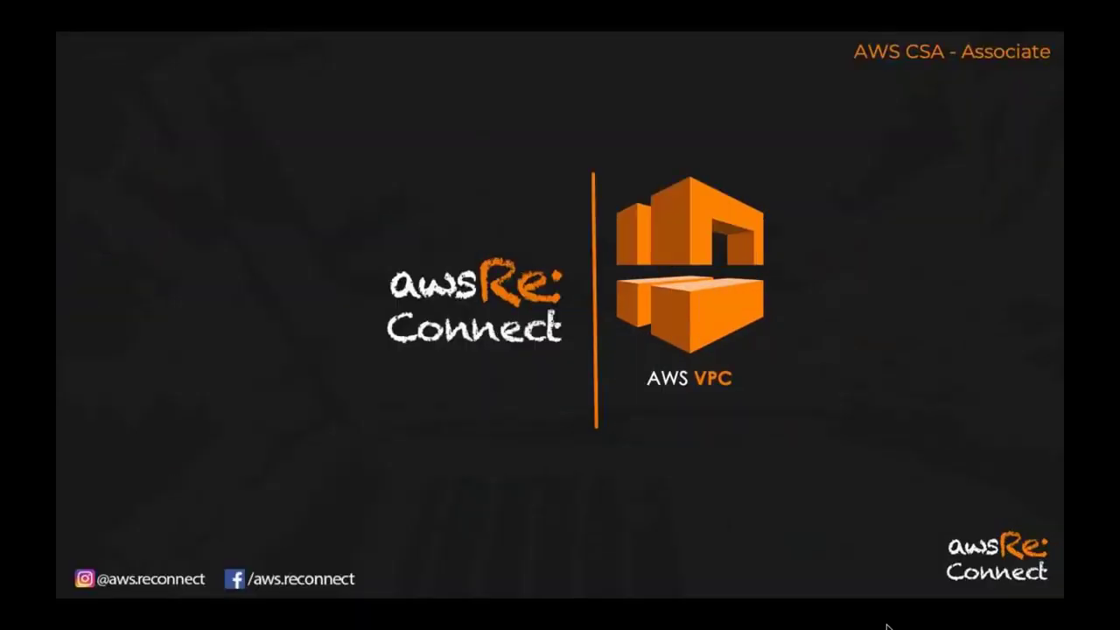